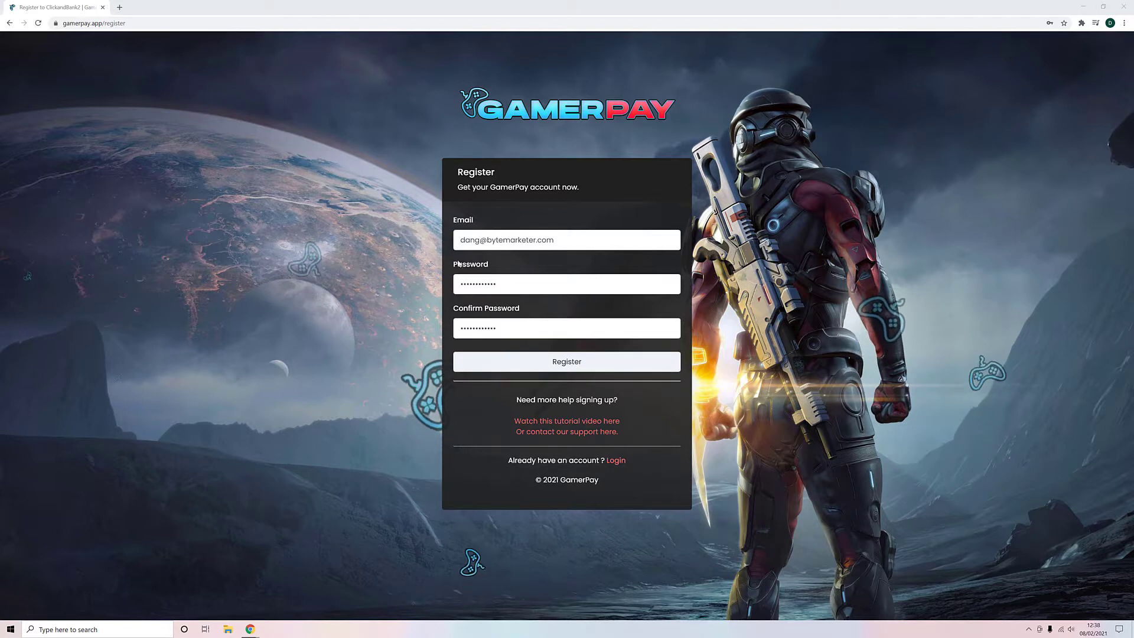
Submit the registration form with the already filled-in email and password.
{"action": "left_click_drag", "start_coordinate": [576, 244], "coordinate": [192, 349]}
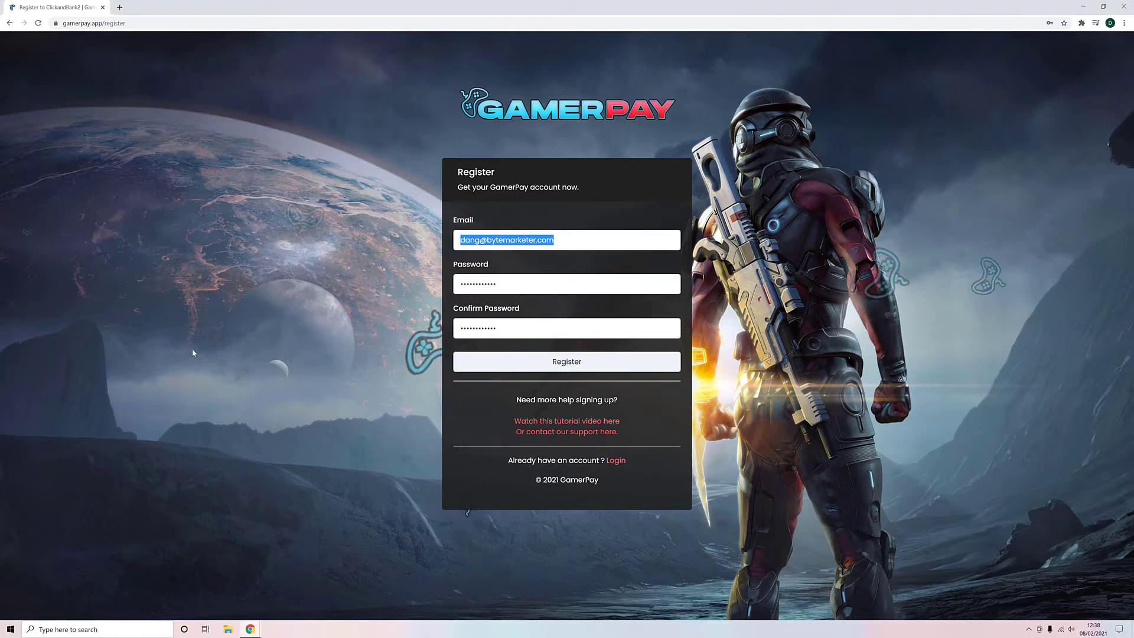
{"action": "left_click", "coordinate": [194, 350]}
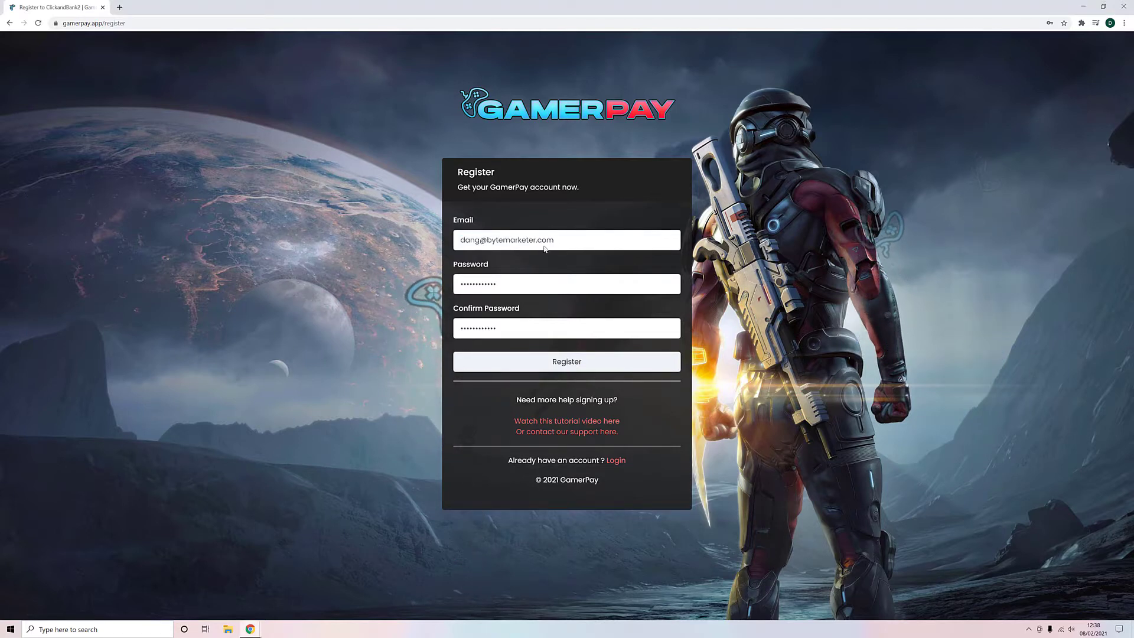
{"action": "left_click", "coordinate": [584, 363]}
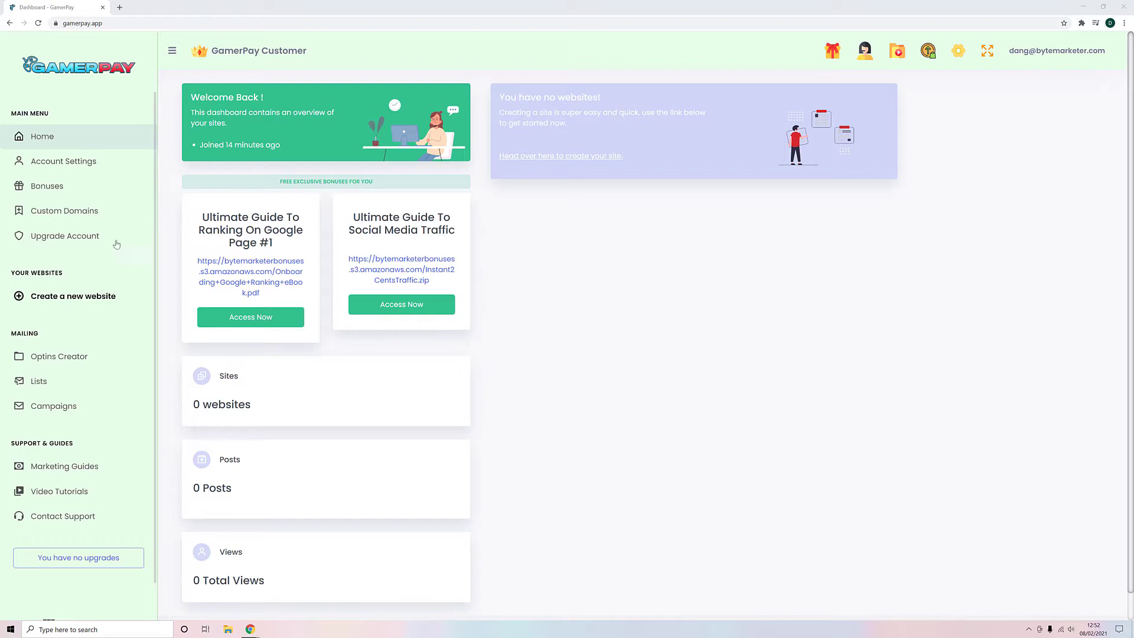
Start a new website, look through the available games and choose Fortnite as the site's game.
{"action": "left_click", "coordinate": [57, 297]}
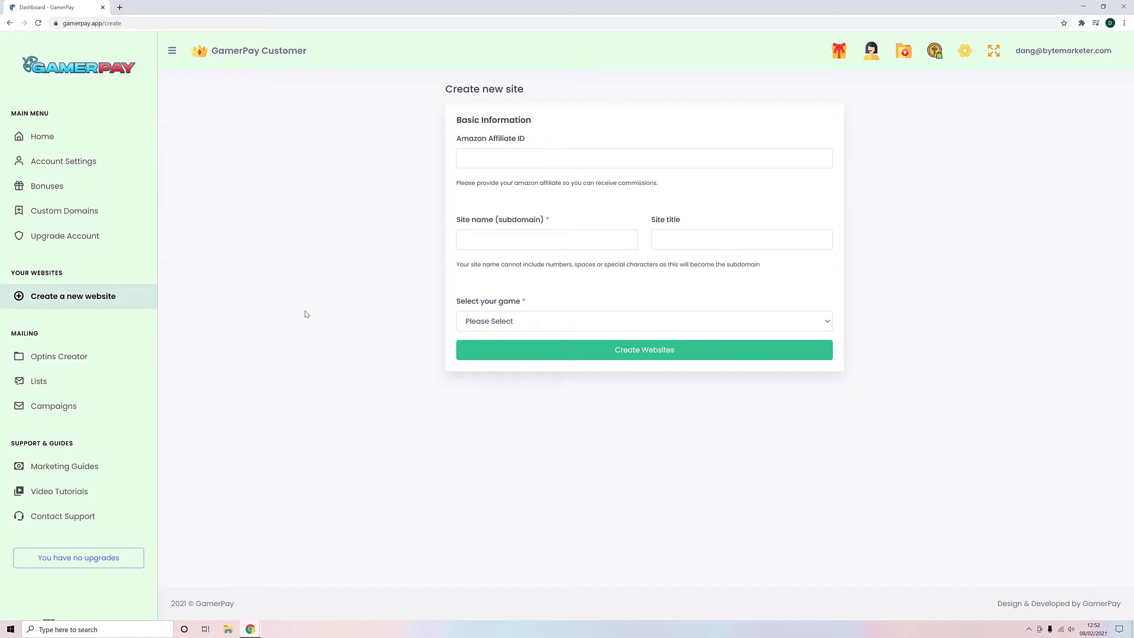
{"action": "left_click", "coordinate": [476, 321]}
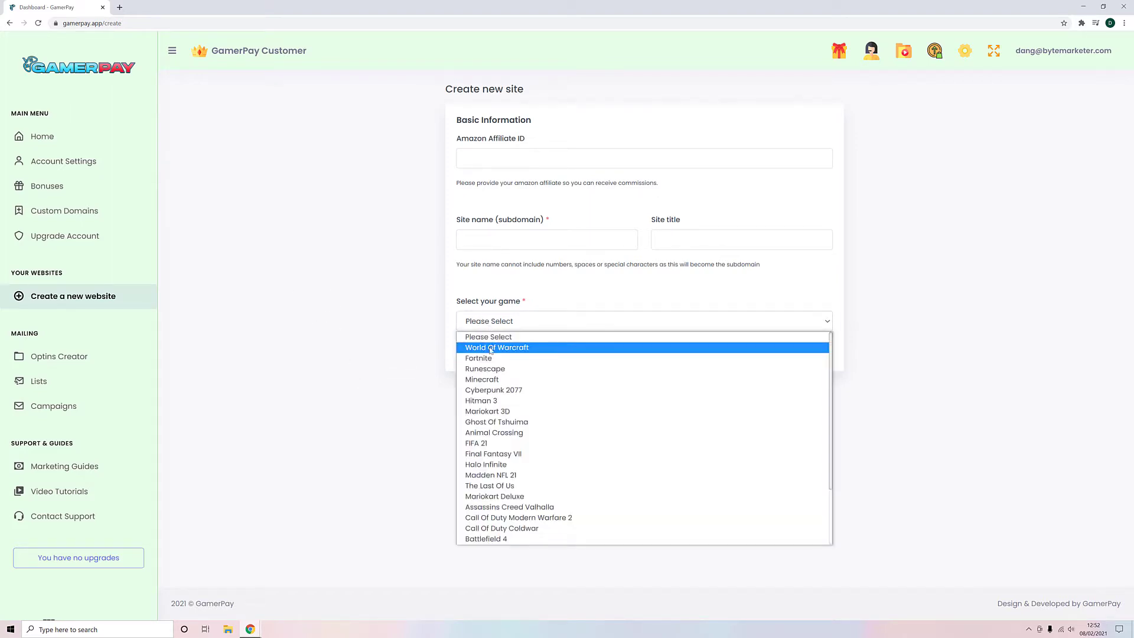
{"action": "scroll", "coordinate": [496, 348], "scroll_direction": "down", "scroll_amount": 3}
{"action": "scroll", "coordinate": [502, 354], "scroll_direction": "up", "scroll_amount": 3}
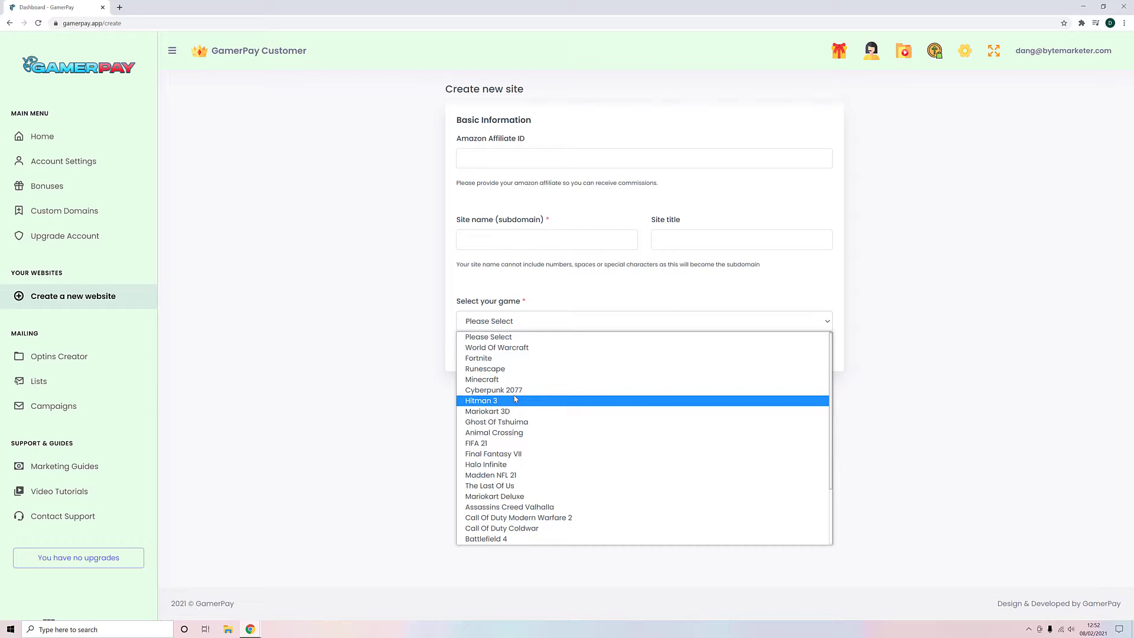
{"action": "scroll", "coordinate": [517, 396], "scroll_direction": "down", "scroll_amount": 2}
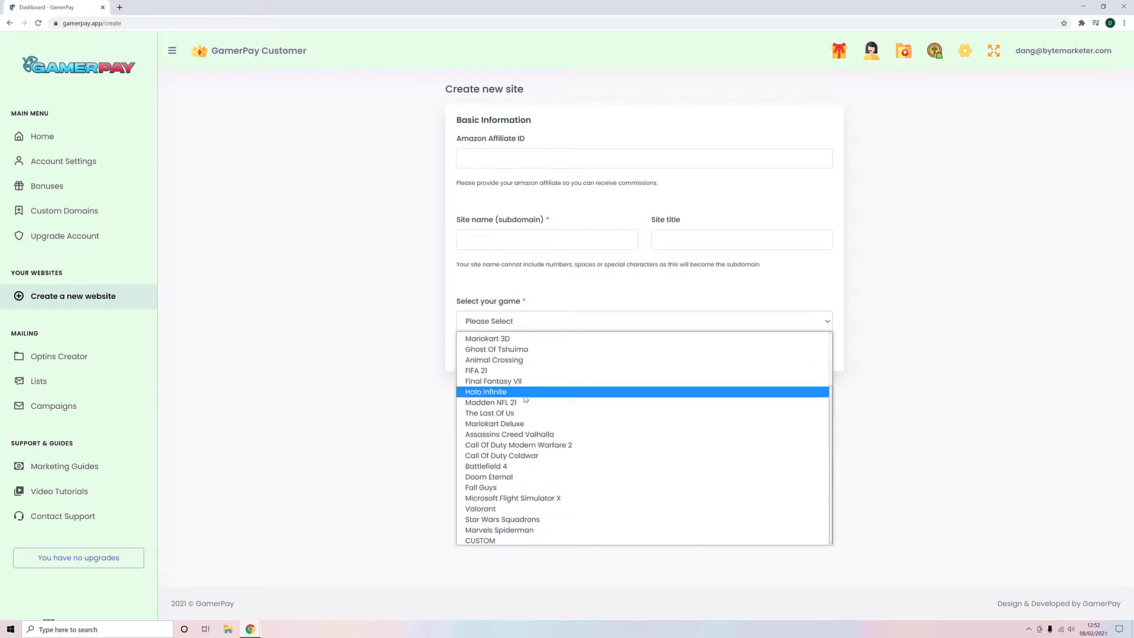
{"action": "scroll", "coordinate": [520, 378], "scroll_direction": "up", "scroll_amount": 2}
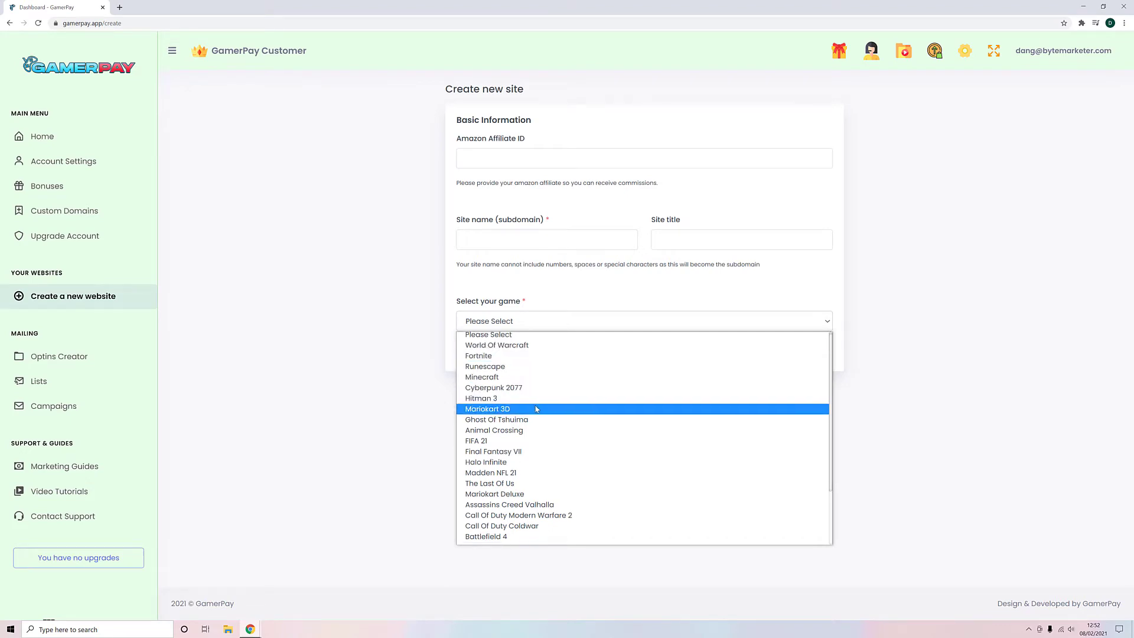
{"action": "scroll", "coordinate": [519, 378], "scroll_direction": "down", "scroll_amount": 2}
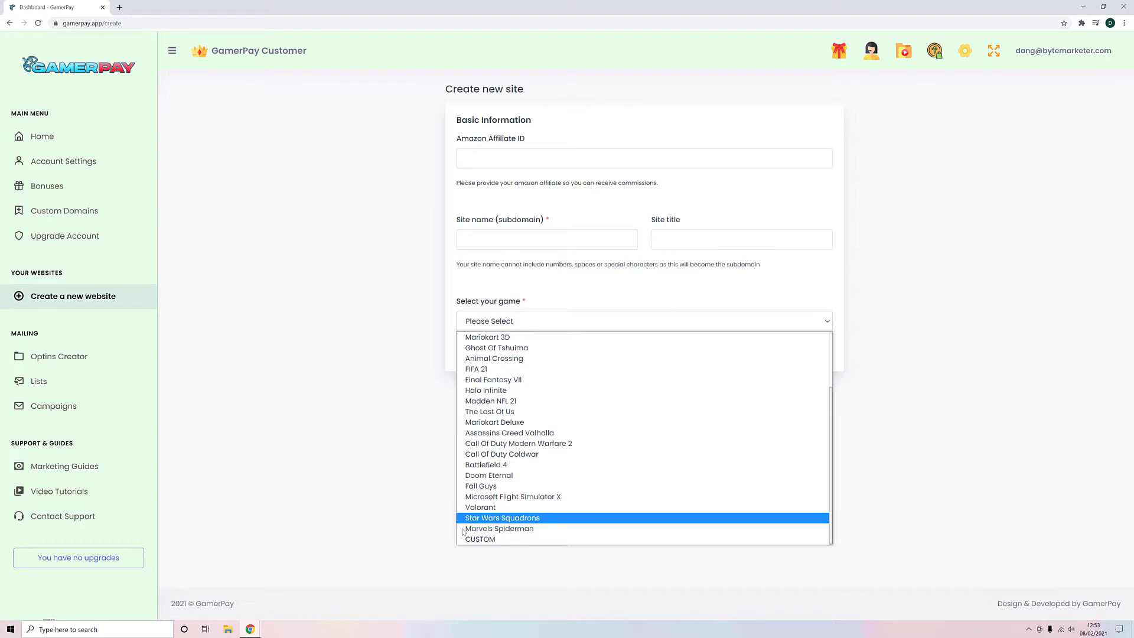
{"action": "left_click", "coordinate": [493, 548]}
{"action": "left_click", "coordinate": [505, 314]}
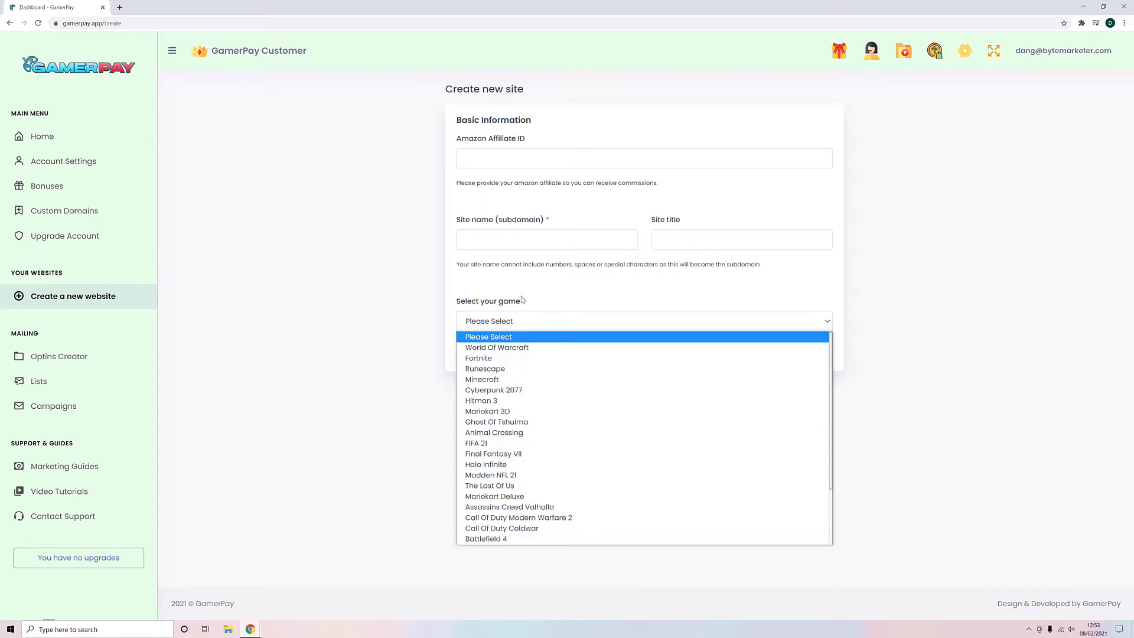
{"action": "left_click", "coordinate": [484, 359]}
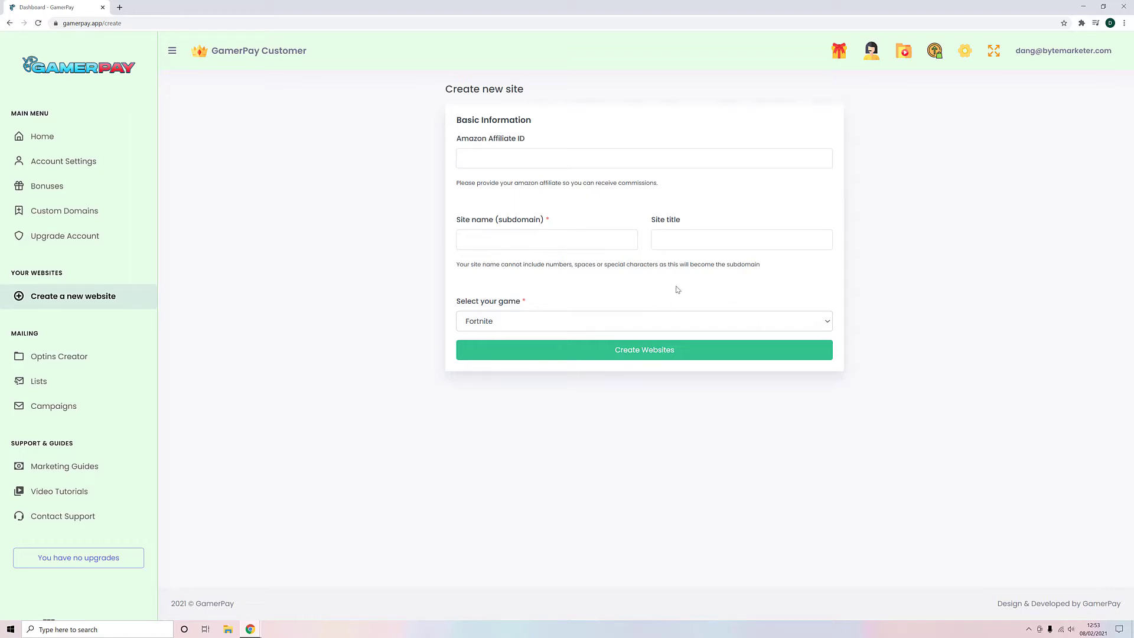
Set the site title to Fortnite News and the site name (subdomain) to fortnitenews.
{"action": "left_click", "coordinate": [682, 241]}
{"action": "type", "text": "Fortnite News"}
{"action": "left_click", "coordinate": [489, 238]}
{"action": "type", "text": "fortnitenews"}
Enter the Amazon affiliate ID and create the website.
{"action": "left_click", "coordinate": [485, 159]}
{"action": "left_click", "coordinate": [458, 159]}
{"action": "type", "text": "myamazonaffiliate"}
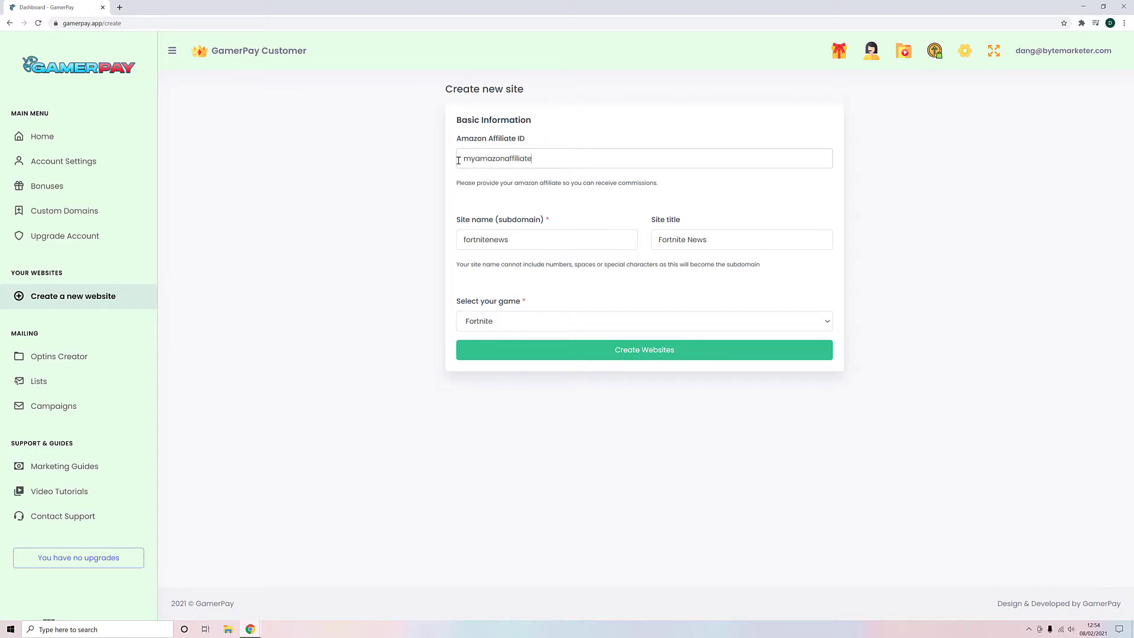
{"action": "type", "text": "id"}
{"action": "left_click", "coordinate": [342, 243]}
{"action": "left_click", "coordinate": [606, 355]}
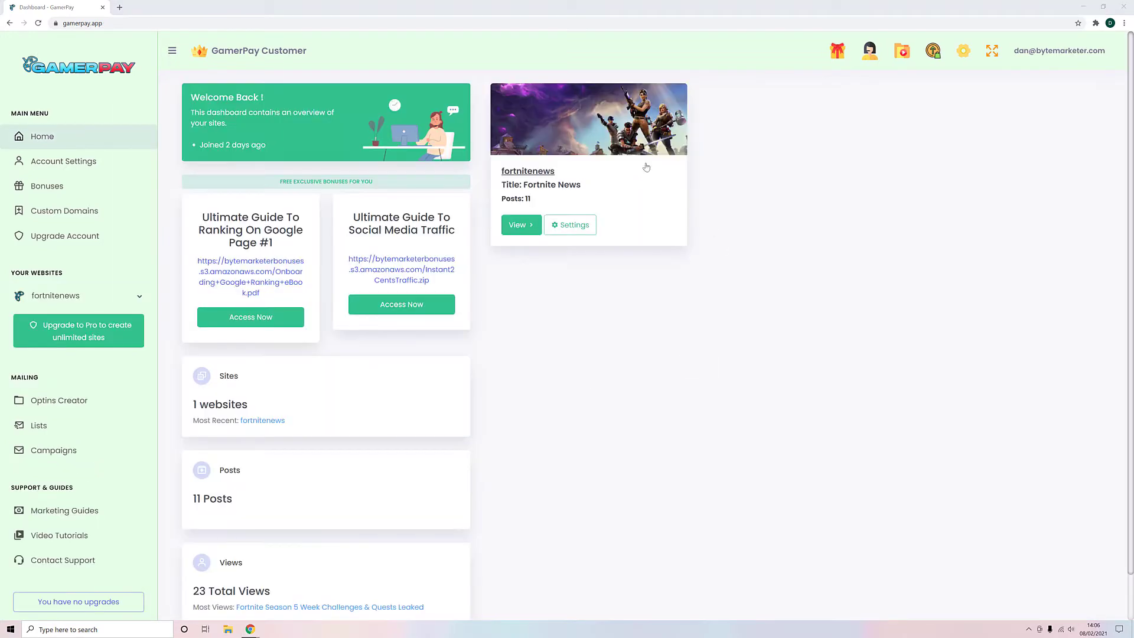
Open the fortnitenews site from the dashboard and look through its banner, featured posts and latest posts.
{"action": "left_click", "coordinate": [520, 230]}
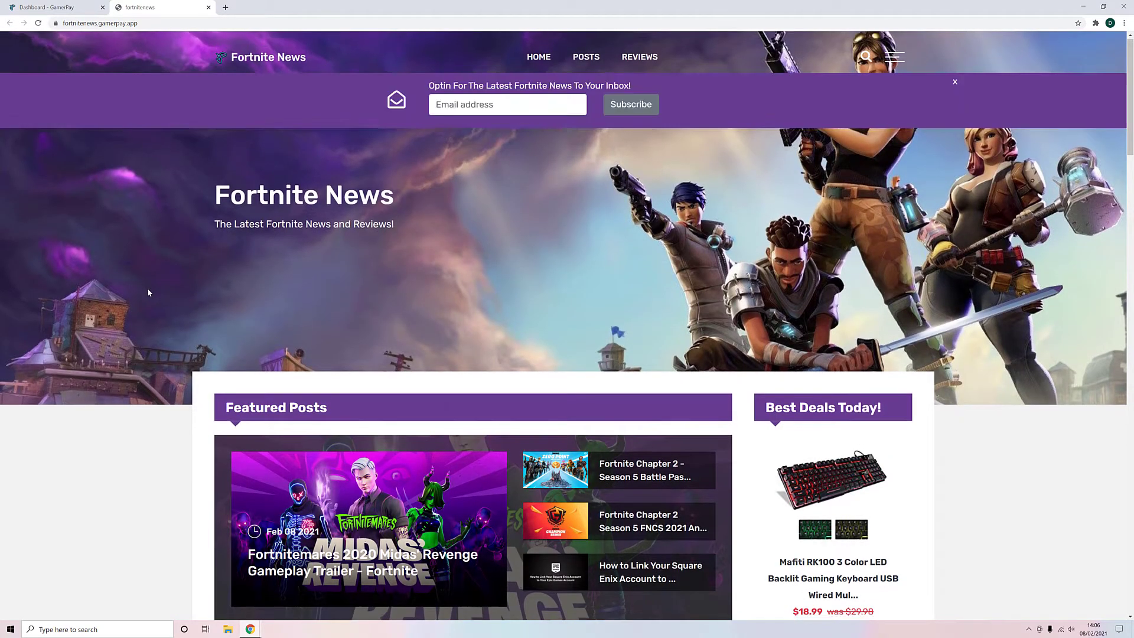
{"action": "scroll", "coordinate": [148, 290], "scroll_direction": "down", "scroll_amount": 5}
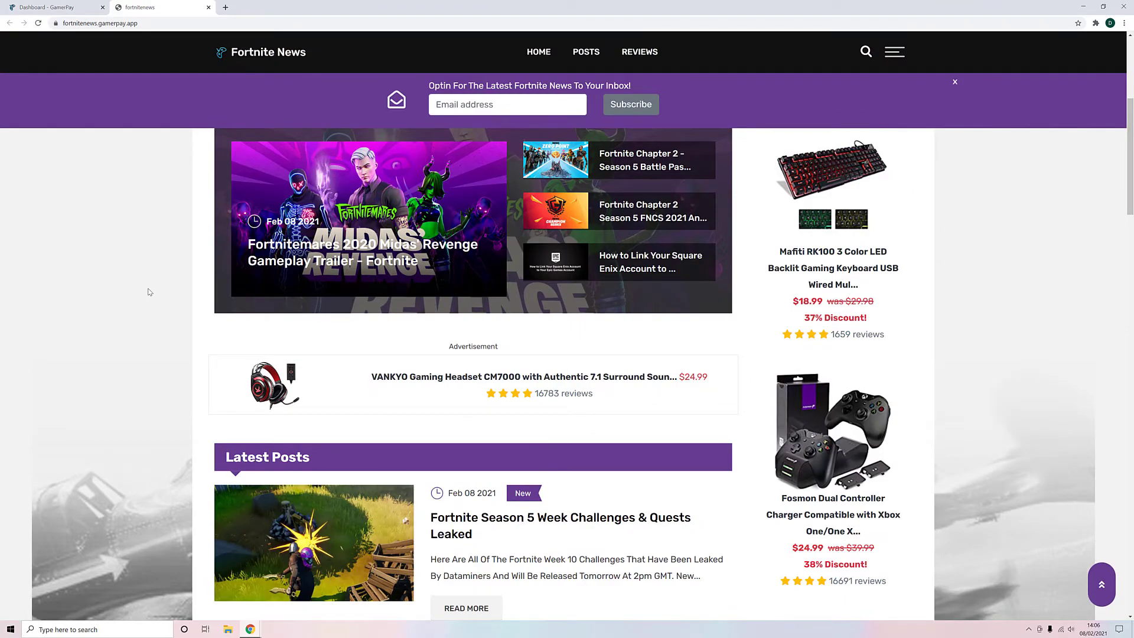
{"action": "scroll", "coordinate": [115, 267], "scroll_direction": "down", "scroll_amount": 6}
{"action": "scroll", "coordinate": [122, 268], "scroll_direction": "up", "scroll_amount": 3}
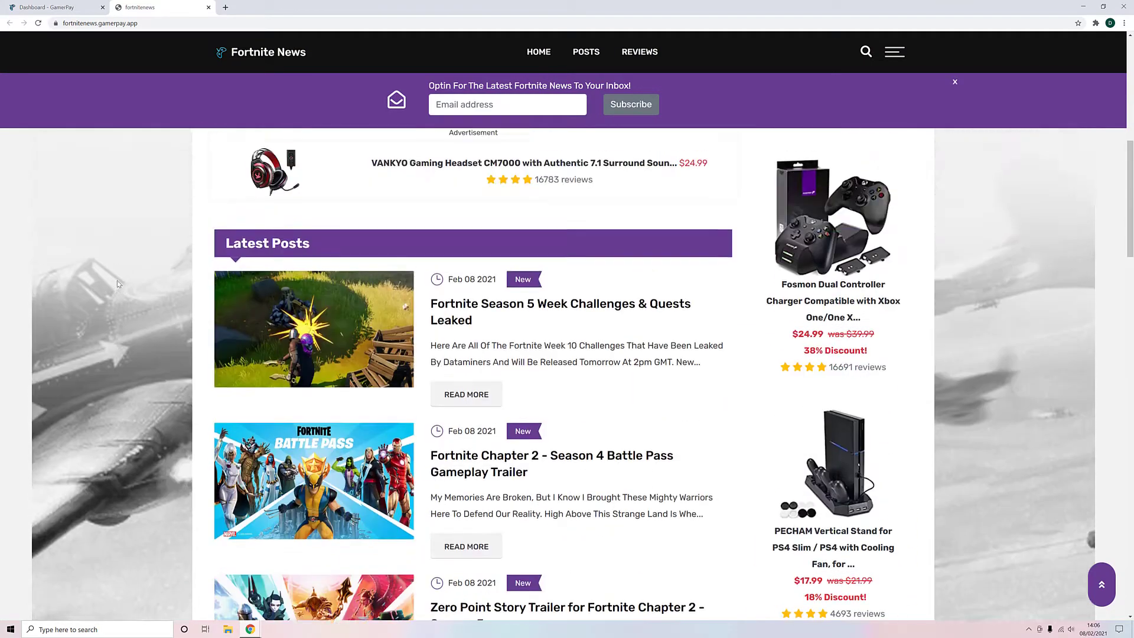
{"action": "scroll", "coordinate": [116, 281], "scroll_direction": "down", "scroll_amount": 7}
{"action": "scroll", "coordinate": [116, 276], "scroll_direction": "down", "scroll_amount": 9}
{"action": "scroll", "coordinate": [111, 300], "scroll_direction": "up", "scroll_amount": 20}
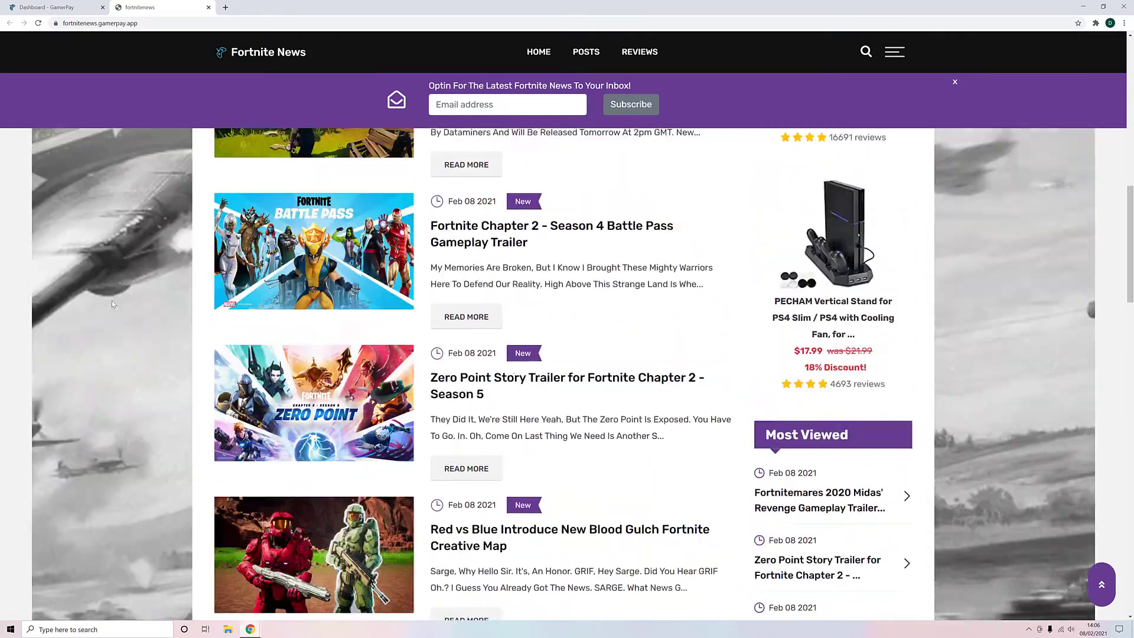
{"action": "scroll", "coordinate": [112, 304], "scroll_direction": "up", "scroll_amount": 3}
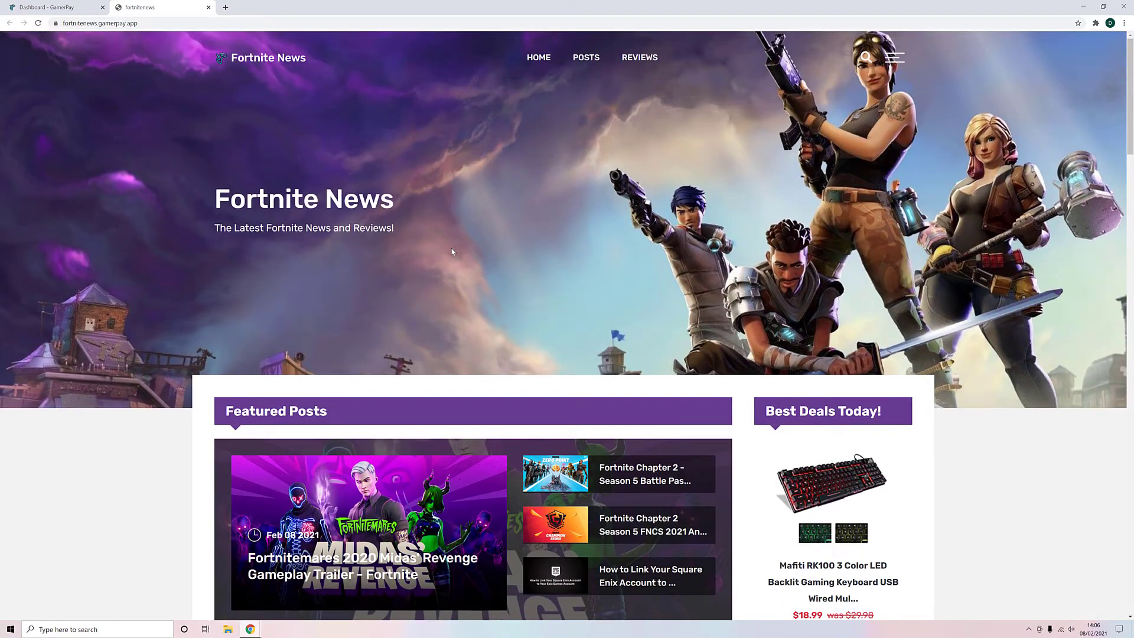
Examine the homepage's product advertisement, Best Deals Today items and most viewed posts.
{"action": "scroll", "coordinate": [452, 252], "scroll_direction": "down", "scroll_amount": 5}
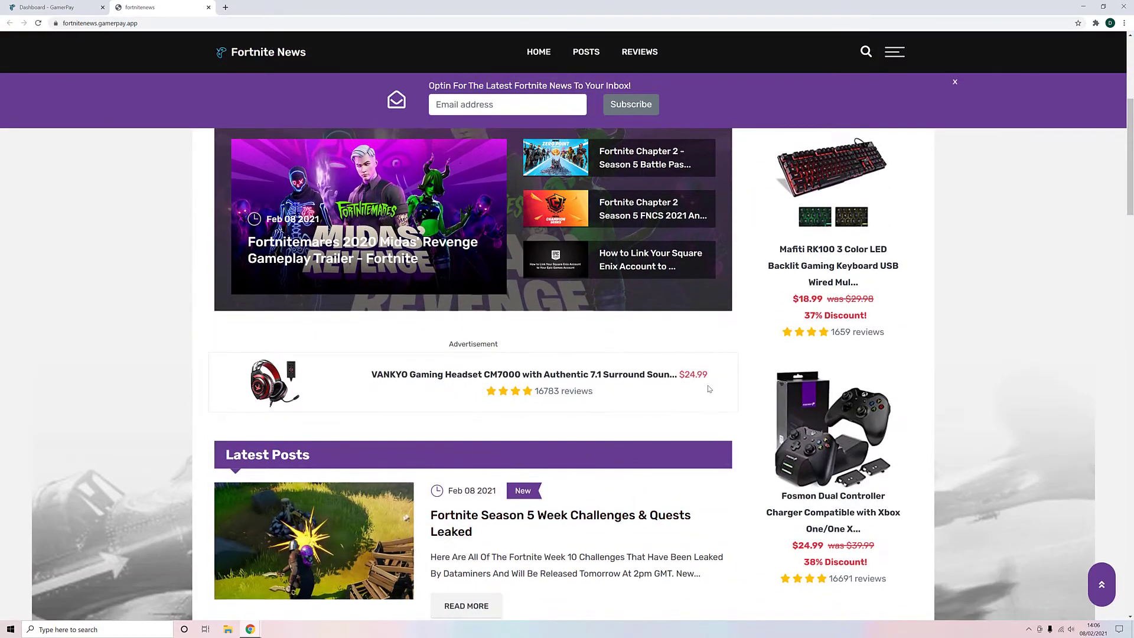
{"action": "scroll", "coordinate": [807, 326], "scroll_direction": "down", "scroll_amount": 2}
{"action": "scroll", "coordinate": [808, 326], "scroll_direction": "down", "scroll_amount": 6}
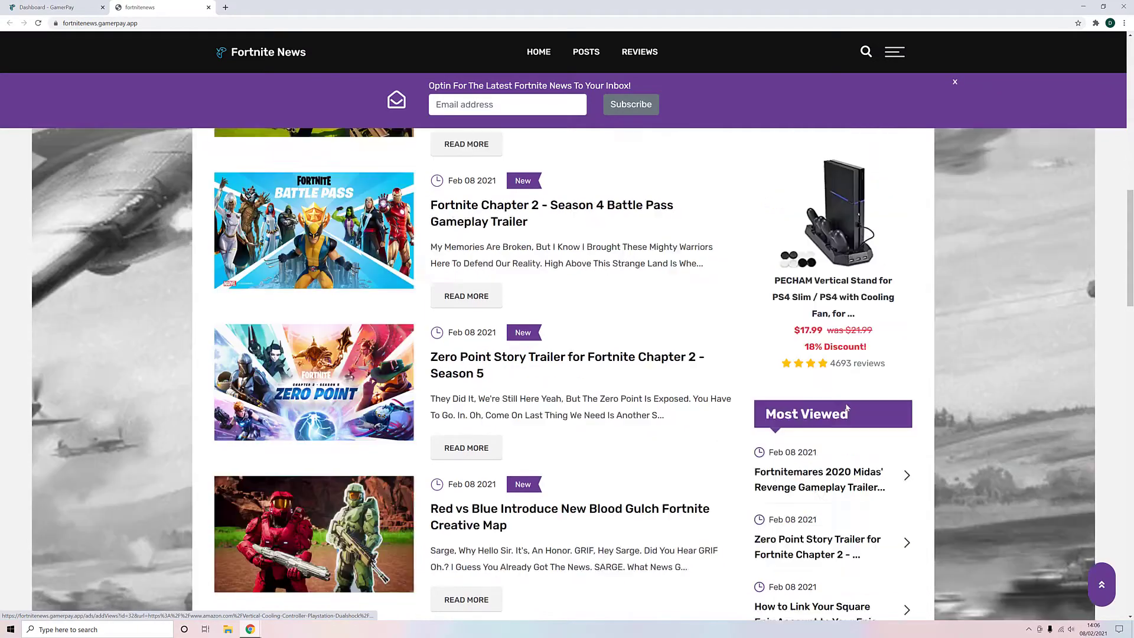
{"action": "scroll", "coordinate": [840, 405], "scroll_direction": "up", "scroll_amount": 4}
{"action": "scroll", "coordinate": [839, 405], "scroll_direction": "up", "scroll_amount": 8}
{"action": "scroll", "coordinate": [816, 285], "scroll_direction": "down", "scroll_amount": 3}
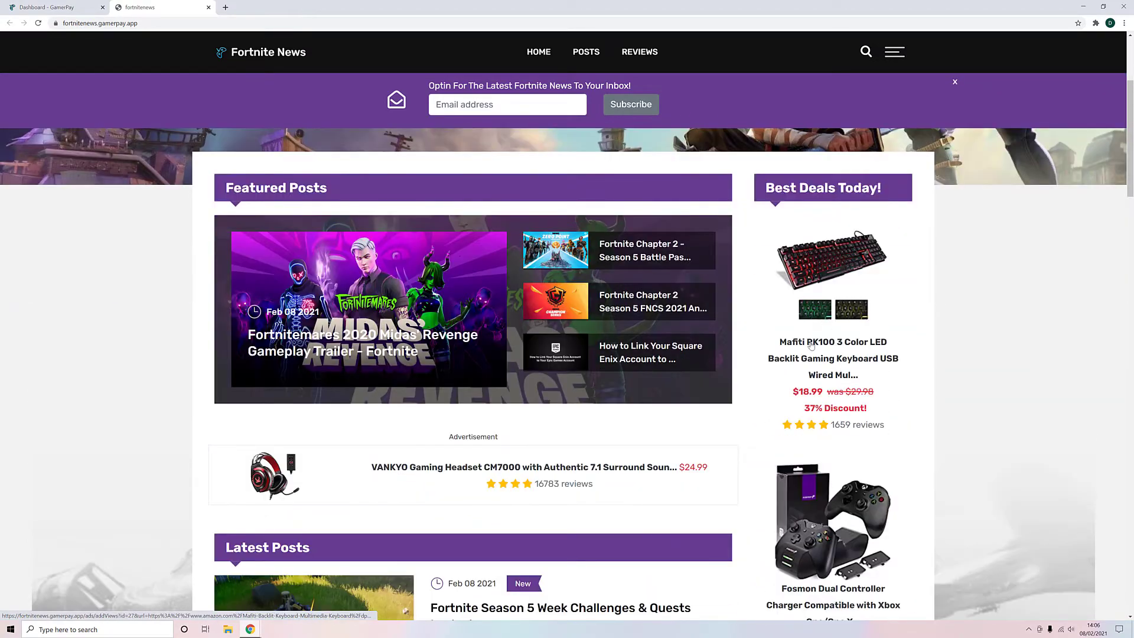
{"action": "scroll", "coordinate": [816, 285], "scroll_direction": "down", "scroll_amount": 3}
{"action": "scroll", "coordinate": [846, 327], "scroll_direction": "up", "scroll_amount": 4}
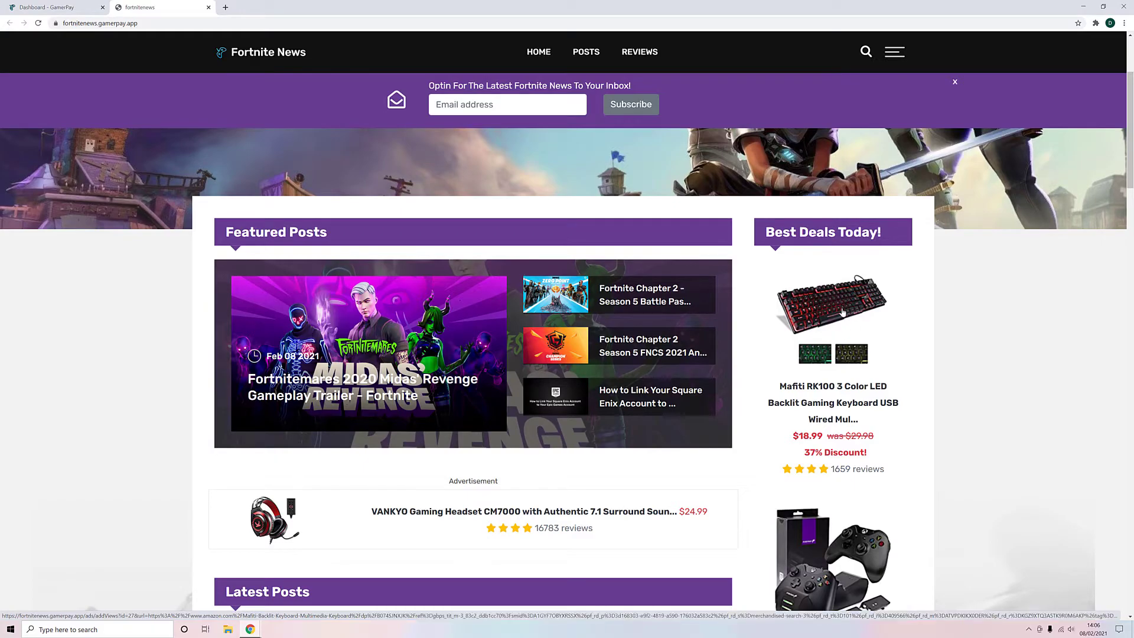
{"action": "scroll", "coordinate": [842, 312], "scroll_direction": "down", "scroll_amount": 14}
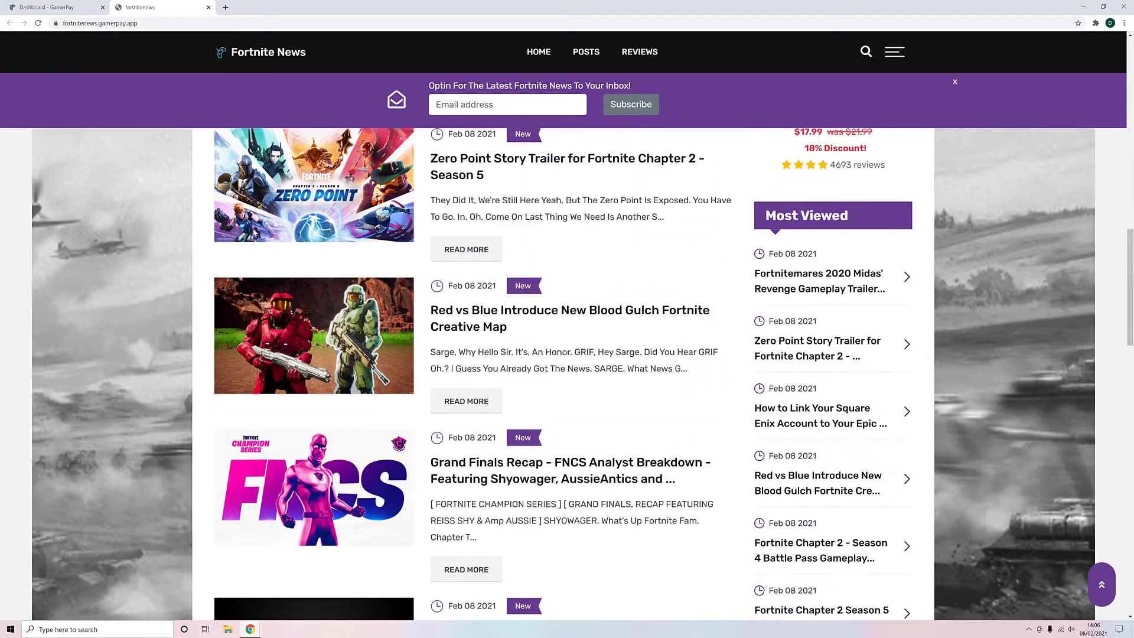
{"action": "scroll", "coordinate": [254, 232], "scroll_direction": "down", "scroll_amount": 5}
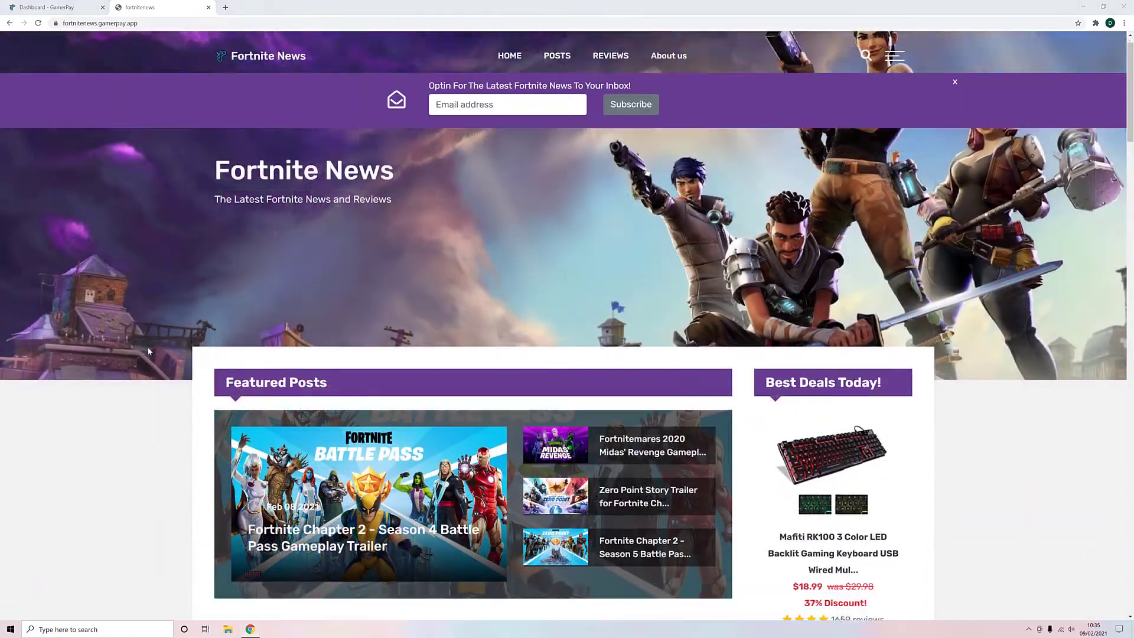
Review the Fortnite News homepage from the header menu and opt-in bar through the latest posts.
{"action": "scroll", "coordinate": [148, 346], "scroll_direction": "down", "scroll_amount": 6}
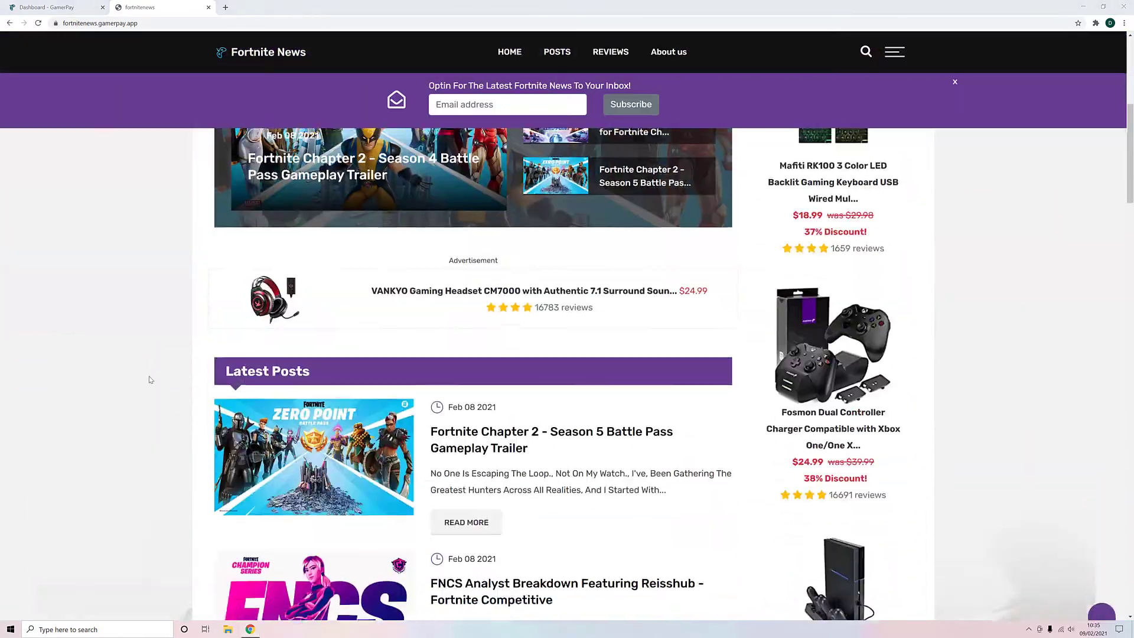
{"action": "scroll", "coordinate": [149, 379], "scroll_direction": "up", "scroll_amount": 4}
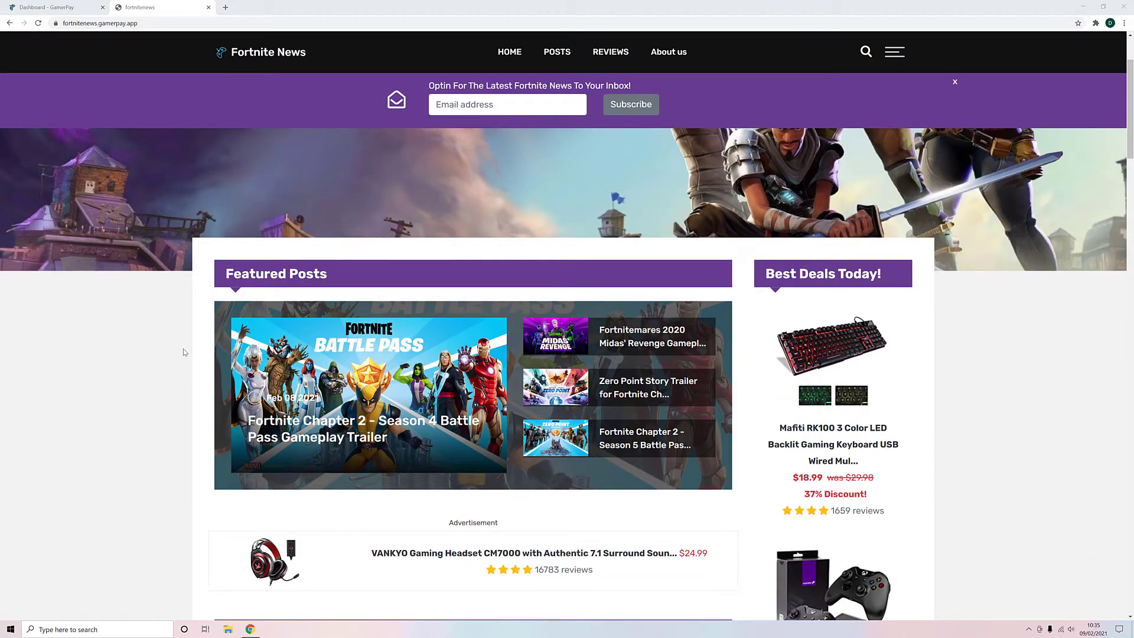
{"action": "scroll", "coordinate": [195, 351], "scroll_direction": "up", "scroll_amount": 3}
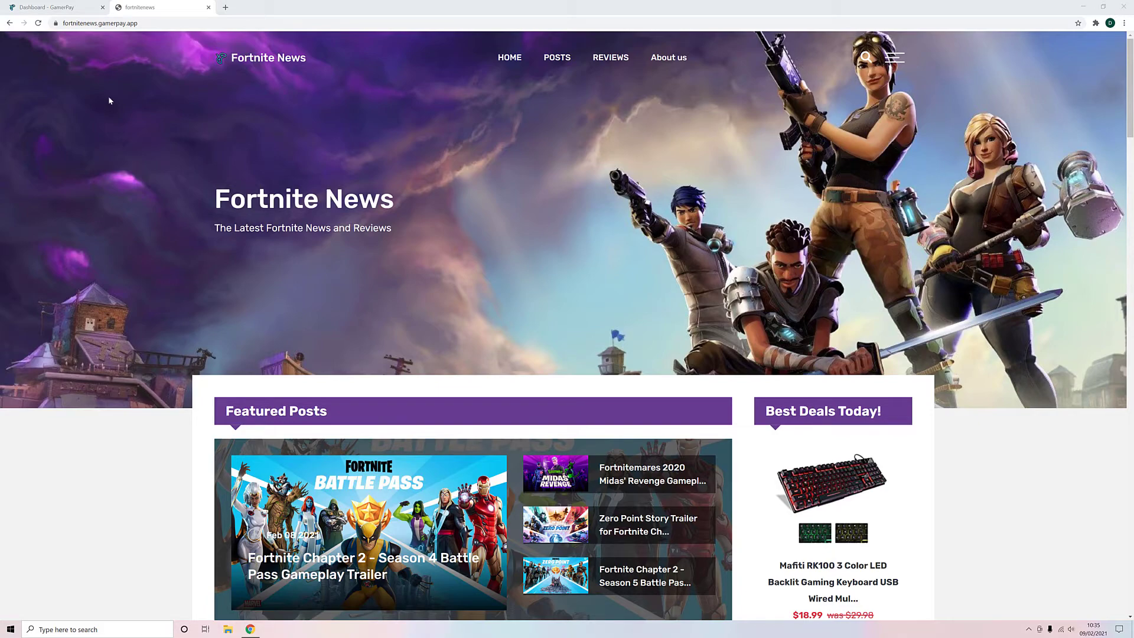
{"action": "scroll", "coordinate": [458, 318], "scroll_direction": "down", "scroll_amount": 10}
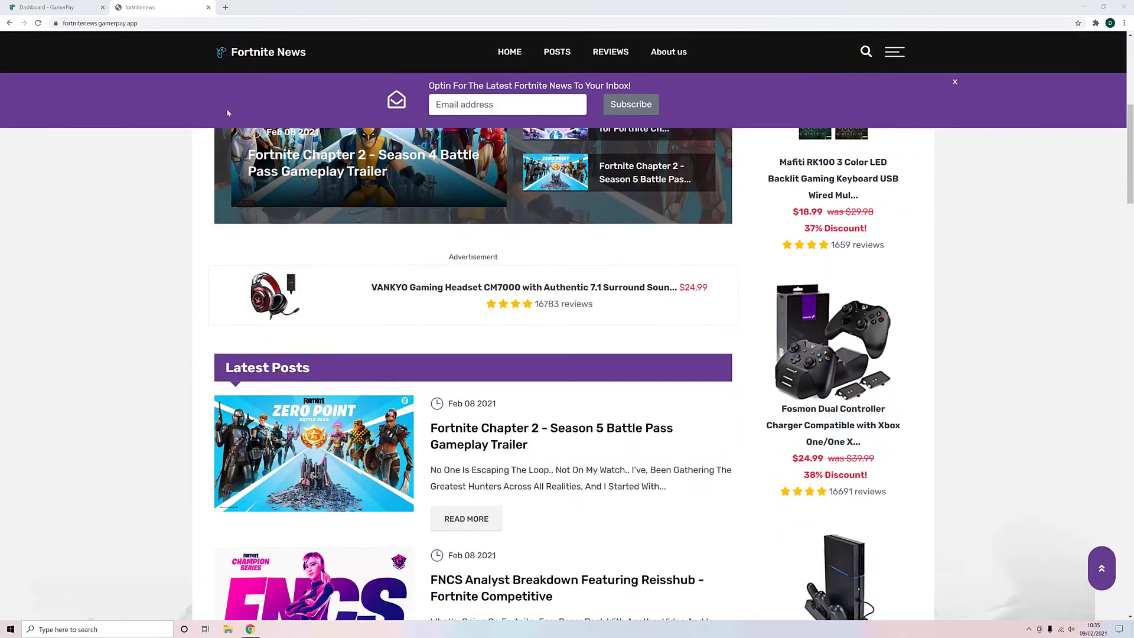
{"action": "scroll", "coordinate": [152, 341], "scroll_direction": "down", "scroll_amount": 2}
{"action": "scroll", "coordinate": [159, 331], "scroll_direction": "up", "scroll_amount": 12}
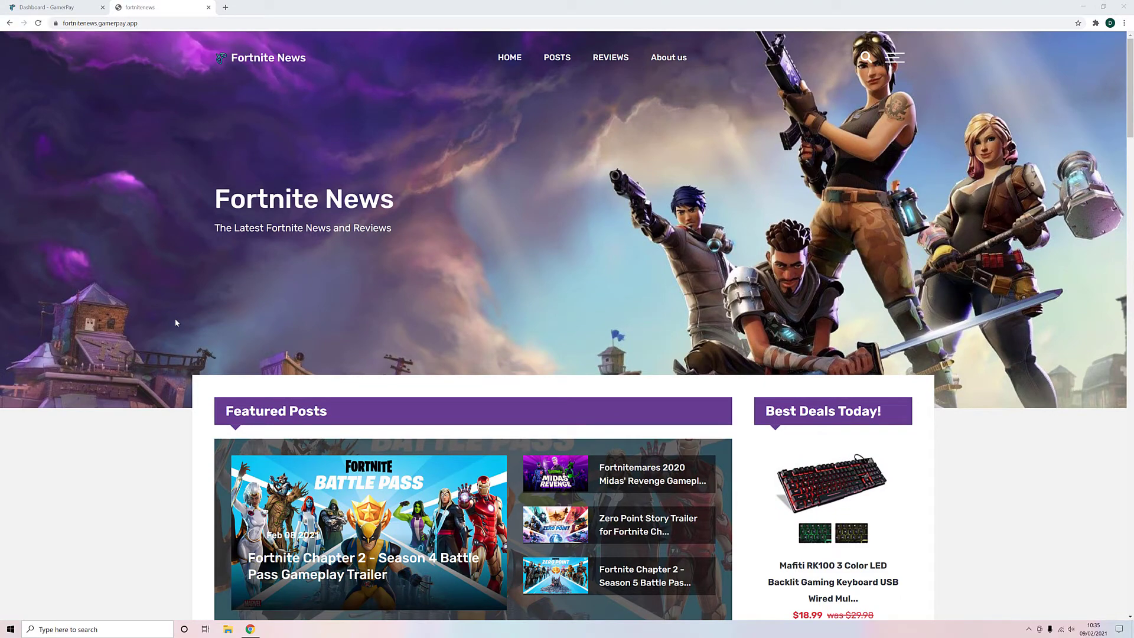
{"action": "scroll", "coordinate": [179, 322], "scroll_direction": "down", "scroll_amount": 3}
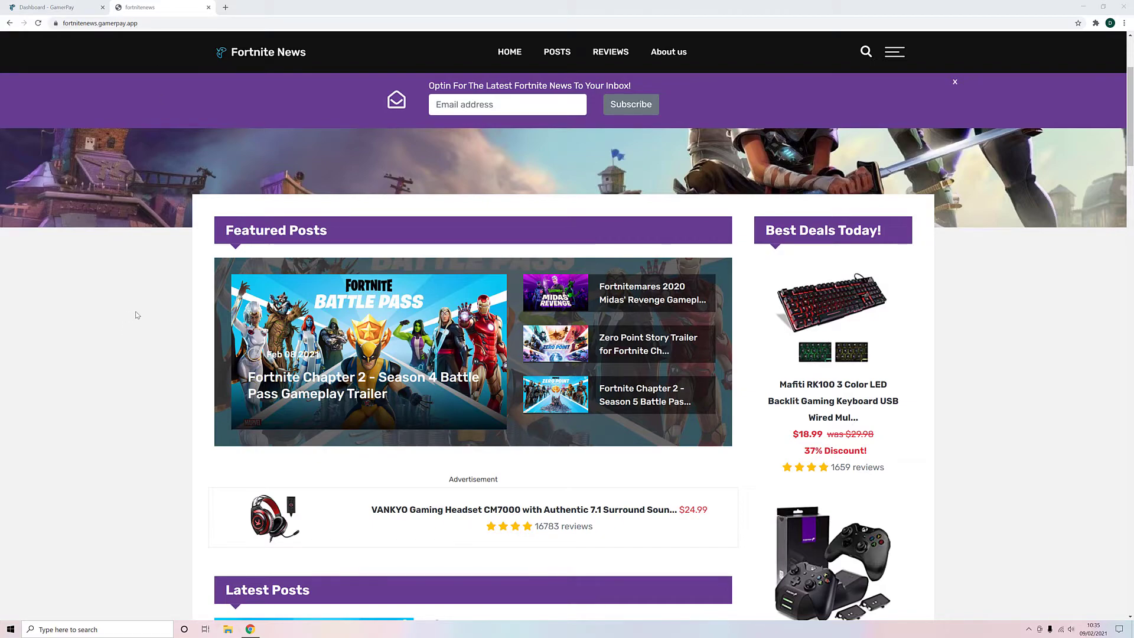
{"action": "scroll", "coordinate": [134, 316], "scroll_direction": "down", "scroll_amount": 10}
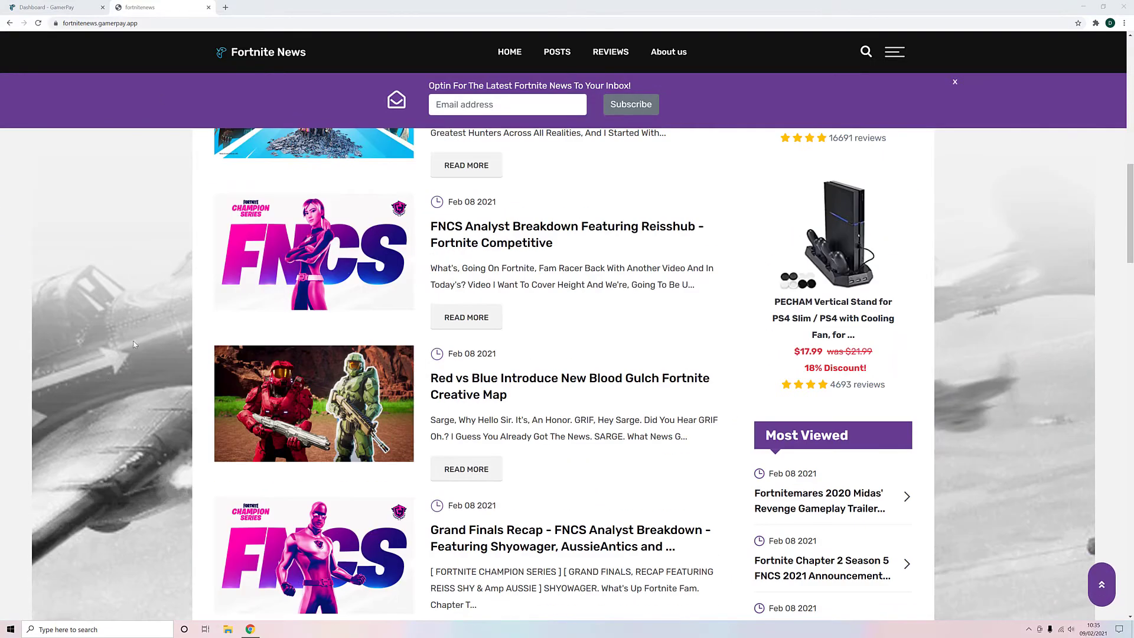
{"action": "scroll", "coordinate": [134, 344], "scroll_direction": "down", "scroll_amount": 4}
{"action": "scroll", "coordinate": [126, 351], "scroll_direction": "up", "scroll_amount": 17}
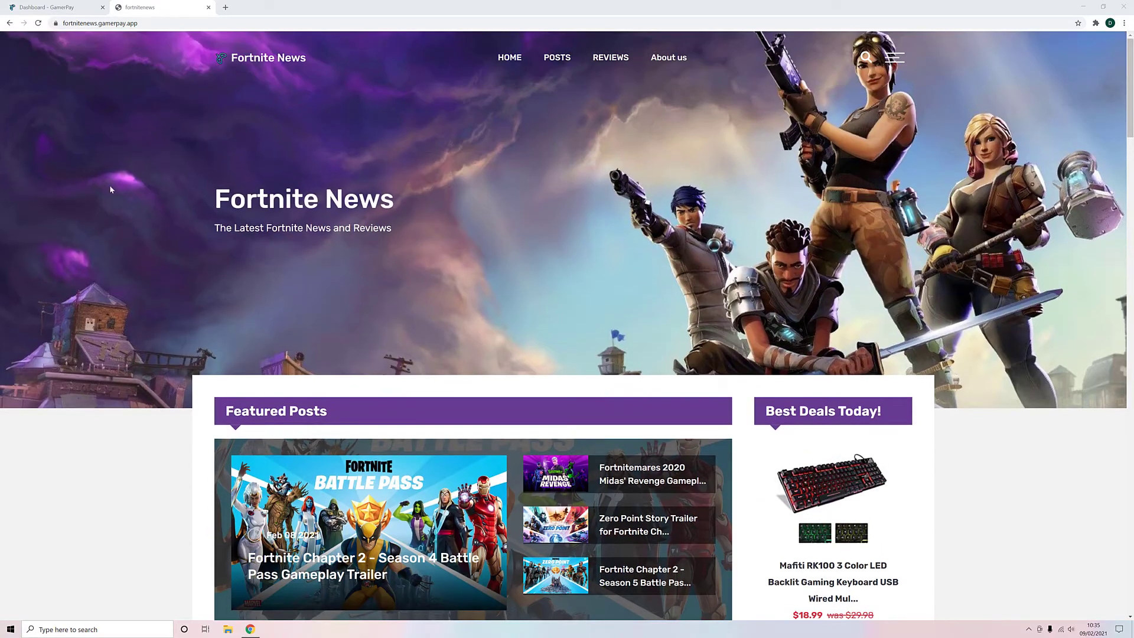
Return to the dashboard's fortnitenews site layout settings and examine the banner, theme, social and SEO options.
{"action": "left_click", "coordinate": [67, 10]}
{"action": "scroll", "coordinate": [286, 177], "scroll_direction": "down", "scroll_amount": 2}
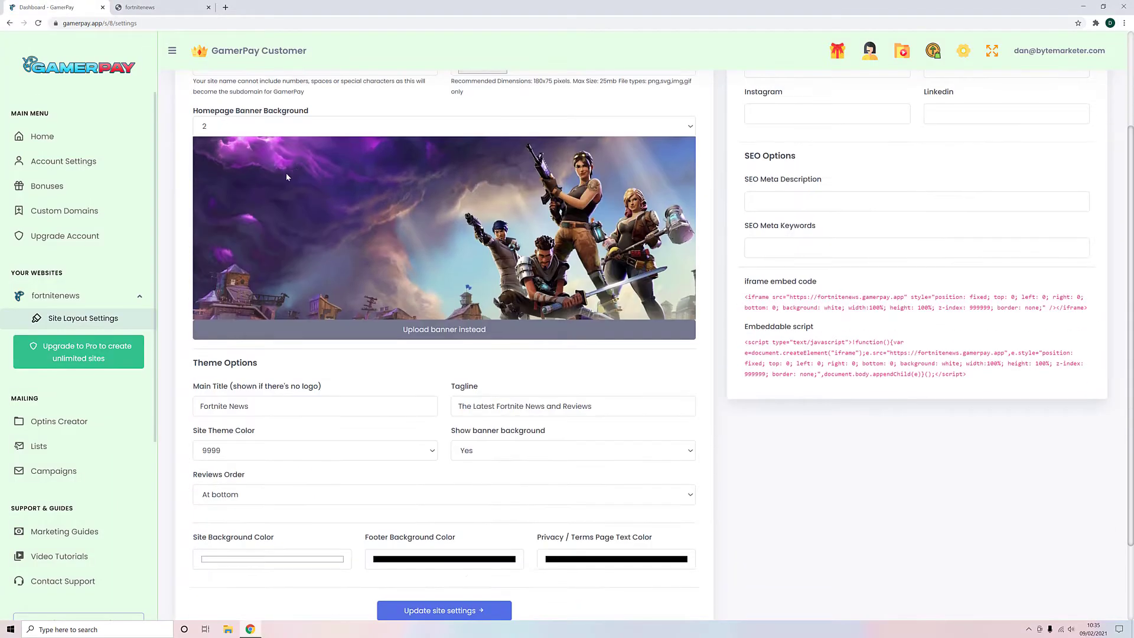
{"action": "scroll", "coordinate": [321, 152], "scroll_direction": "up", "scroll_amount": 2}
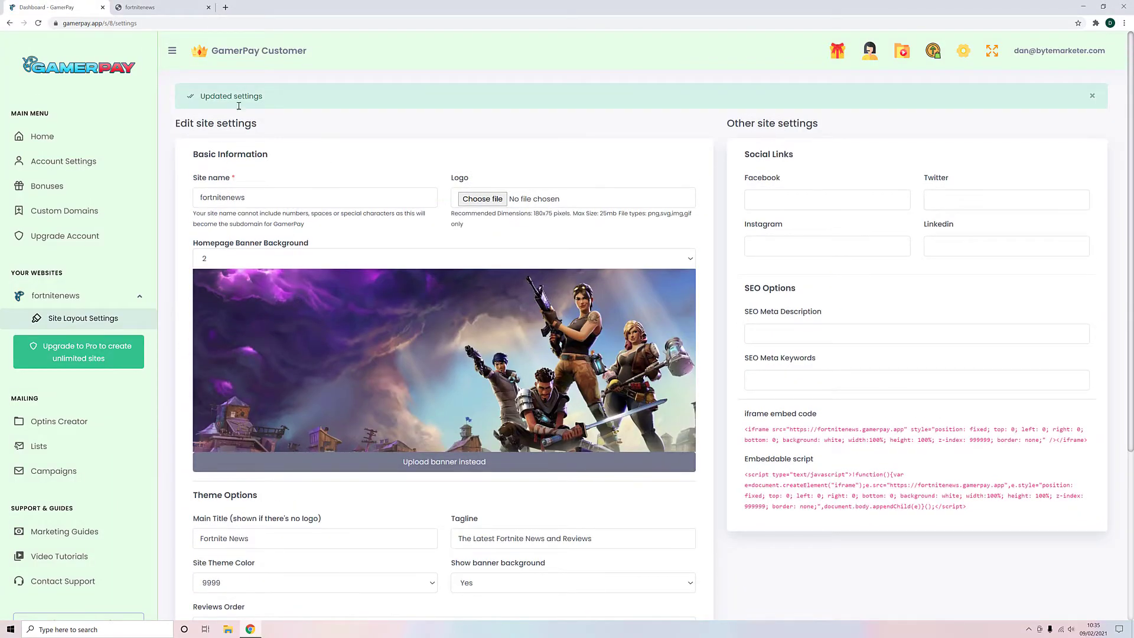
{"action": "scroll", "coordinate": [310, 224], "scroll_direction": "down", "scroll_amount": 2}
{"action": "scroll", "coordinate": [289, 310], "scroll_direction": "up", "scroll_amount": 2}
{"action": "scroll", "coordinate": [232, 180], "scroll_direction": "down", "scroll_amount": 2}
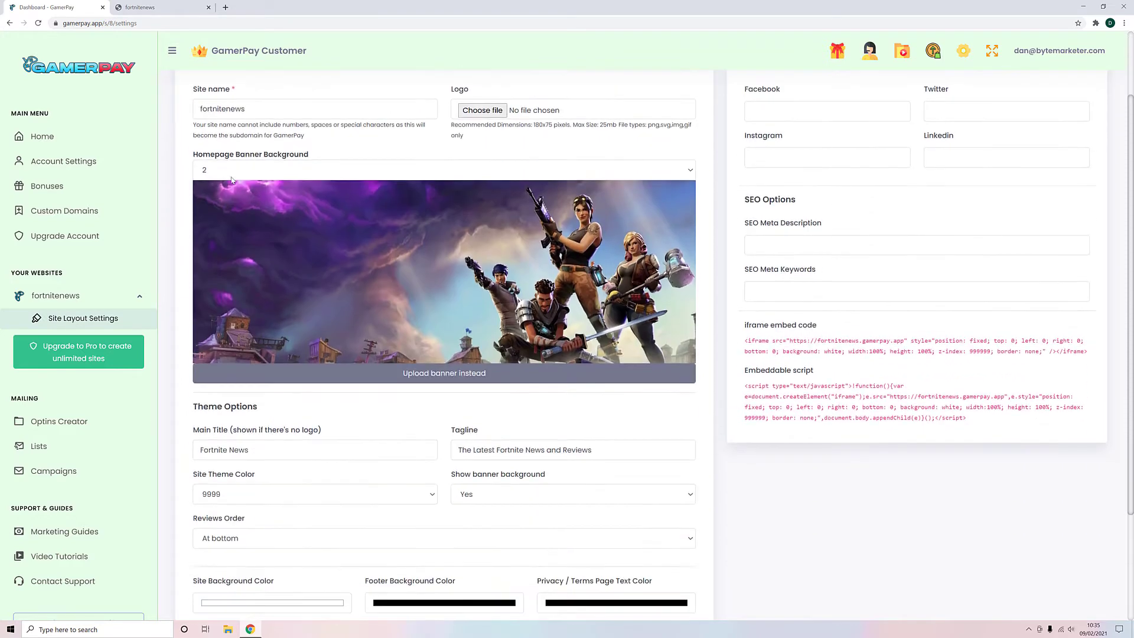
Set the fortnitenews site's homepage banner background to option 1.
{"action": "left_click", "coordinate": [239, 169]}
{"action": "left_click", "coordinate": [227, 189]}
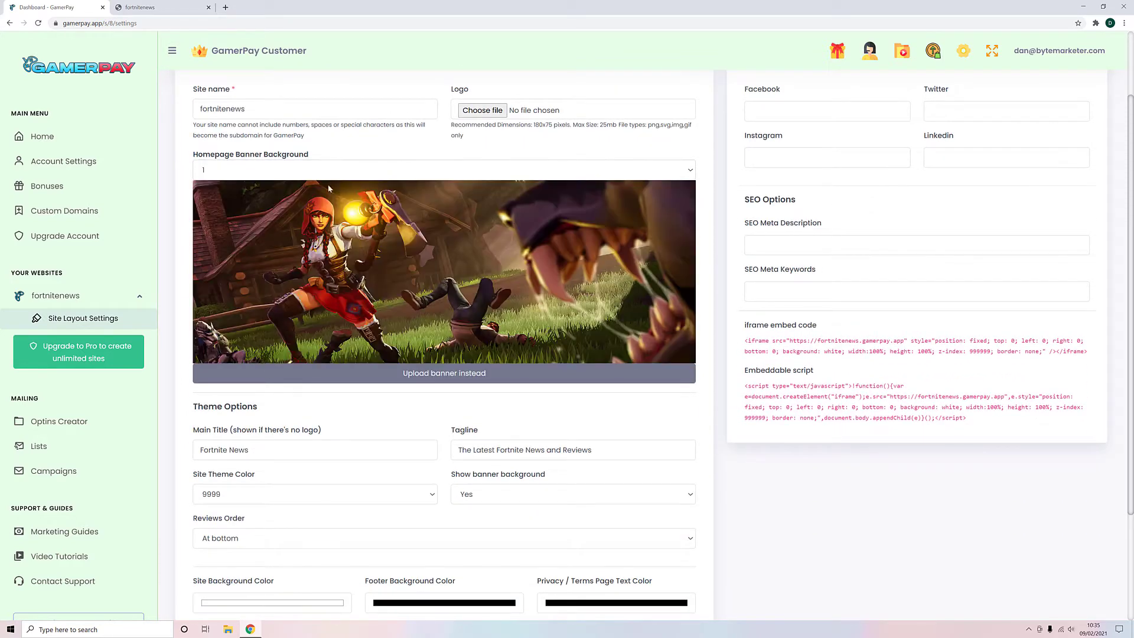
{"action": "left_click", "coordinate": [277, 172]}
{"action": "left_click", "coordinate": [372, 151]}
Compare the site's main title and tagline settings with the text on the live Fortnite News banner.
{"action": "key", "text": "ctrl+Tab"}
{"action": "left_click", "coordinate": [69, 11]}
{"action": "scroll", "coordinate": [352, 282], "scroll_direction": "down", "scroll_amount": 1}
{"action": "left_click", "coordinate": [276, 406]}
{"action": "left_click", "coordinate": [140, 8]}
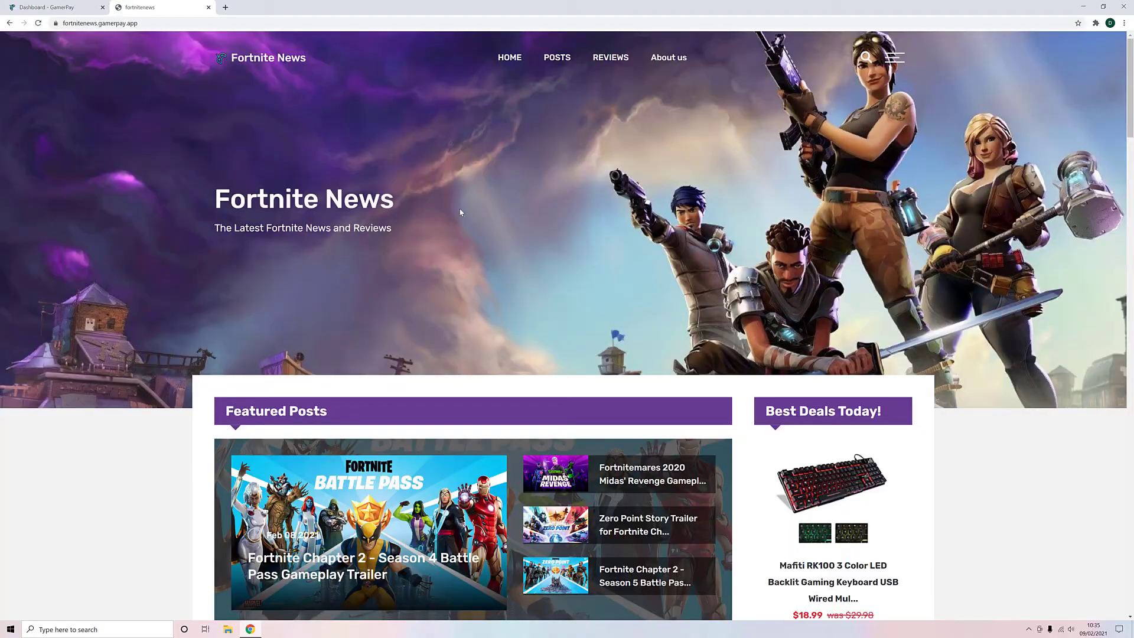
{"action": "left_click_drag", "start_coordinate": [460, 206], "coordinate": [406, 227]}
{"action": "left_click", "coordinate": [272, 201]}
{"action": "left_click", "coordinate": [60, 6]}
{"action": "scroll", "coordinate": [268, 337], "scroll_direction": "down", "scroll_amount": 1}
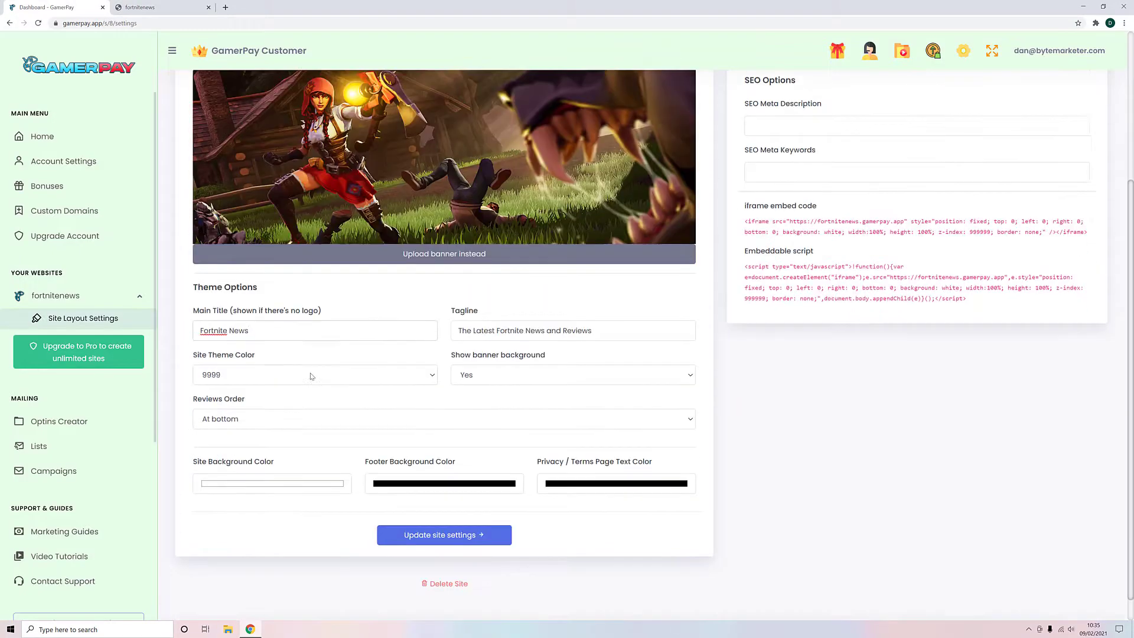
Set the main title to "Fortnite News + Rumours" and the tagline to "The Latest Fortnite News and Reviews + Rumours!".
{"action": "scroll", "coordinate": [268, 338], "scroll_direction": "up", "scroll_amount": 1}
{"action": "type", "text": "+ "}
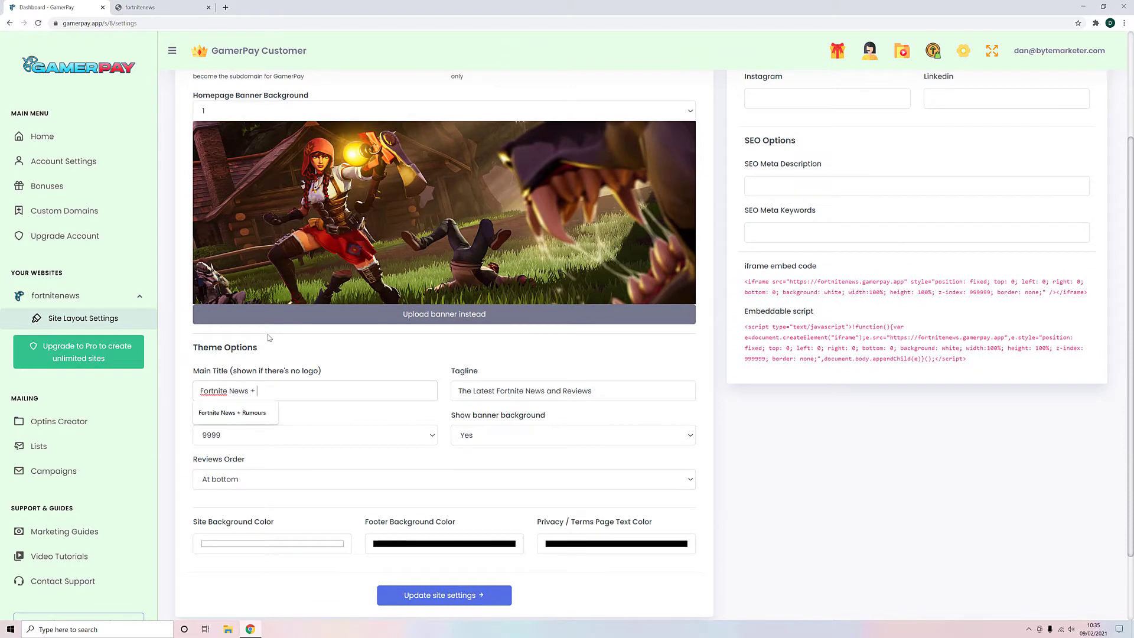
{"action": "type", "text": "R"}
{"action": "left_click", "coordinate": [237, 413]}
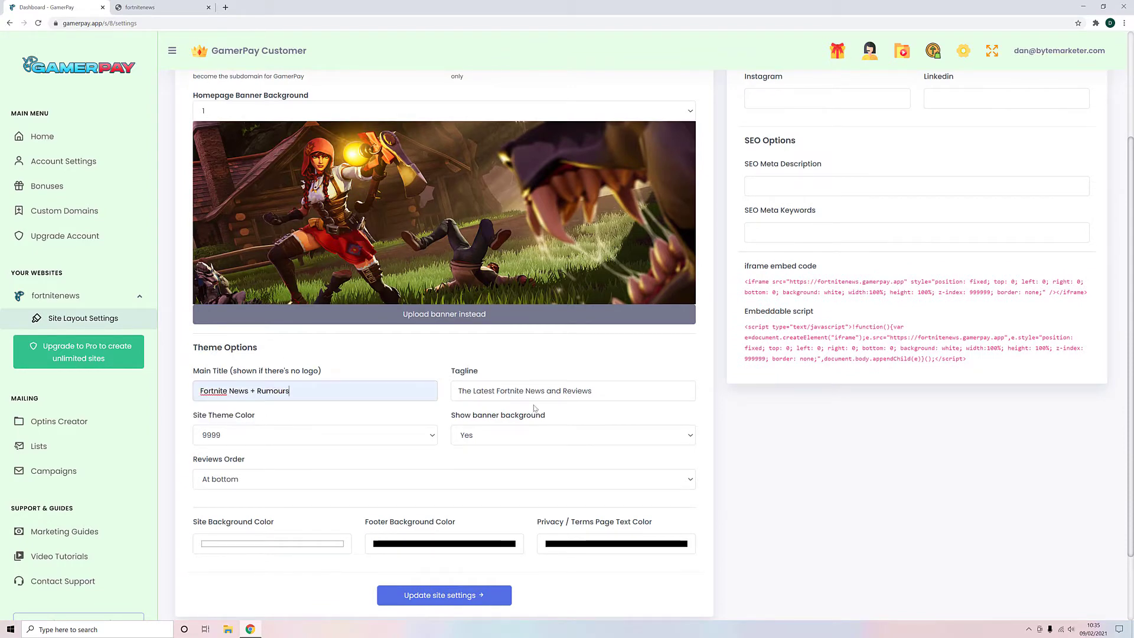
{"action": "left_click", "coordinate": [609, 393]}
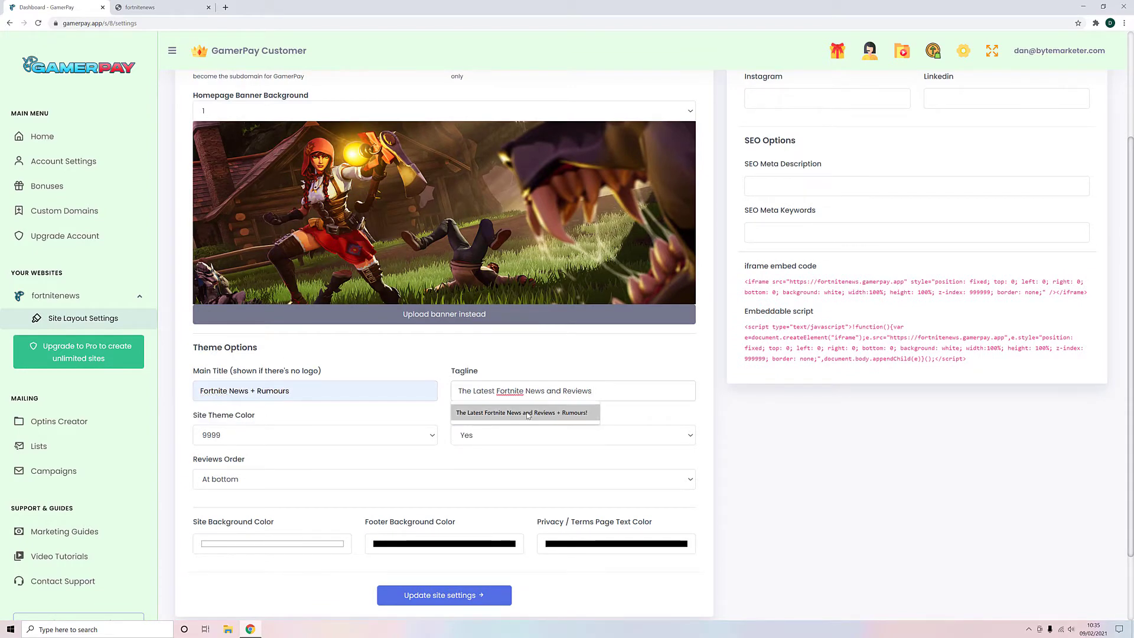
{"action": "left_click", "coordinate": [549, 413]}
Examine the theme color, banner visibility, reviews order and background color options, checking the live site for comparison.
{"action": "scroll", "coordinate": [354, 358], "scroll_direction": "down", "scroll_amount": 2}
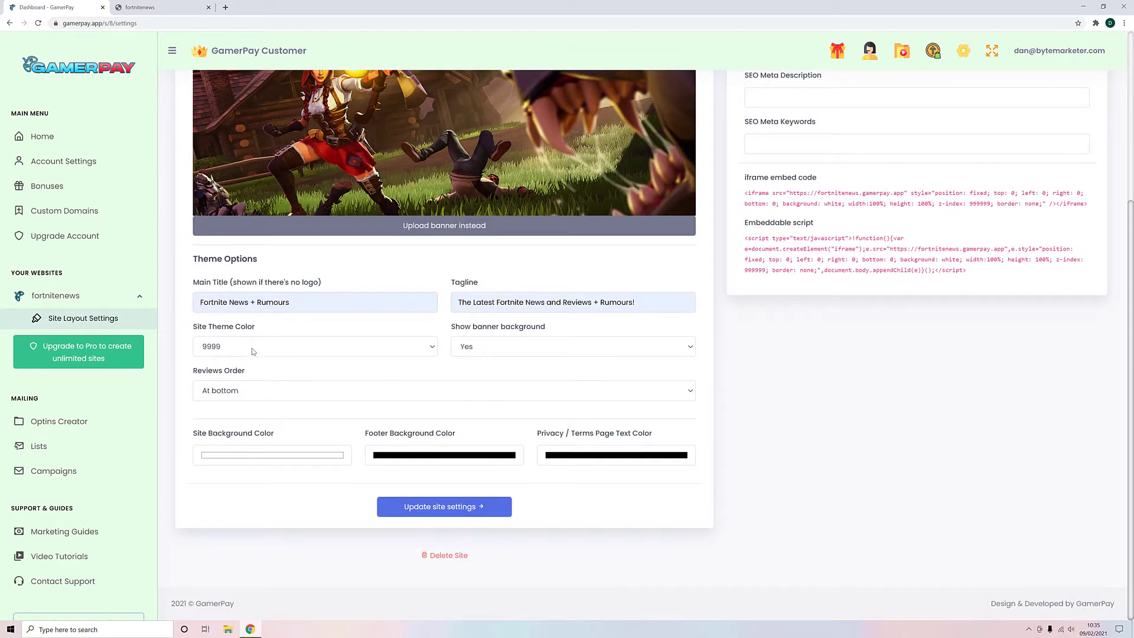
{"action": "scroll", "coordinate": [252, 351], "scroll_direction": "up", "scroll_amount": 3}
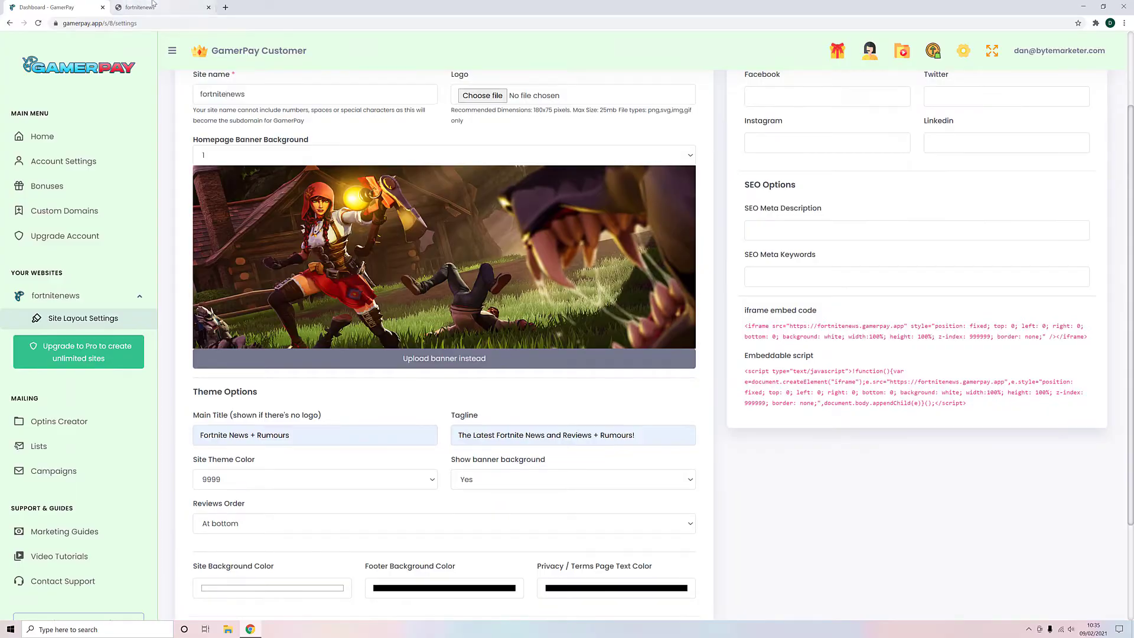
{"action": "left_click", "coordinate": [152, 7]}
{"action": "left_click", "coordinate": [59, 7]}
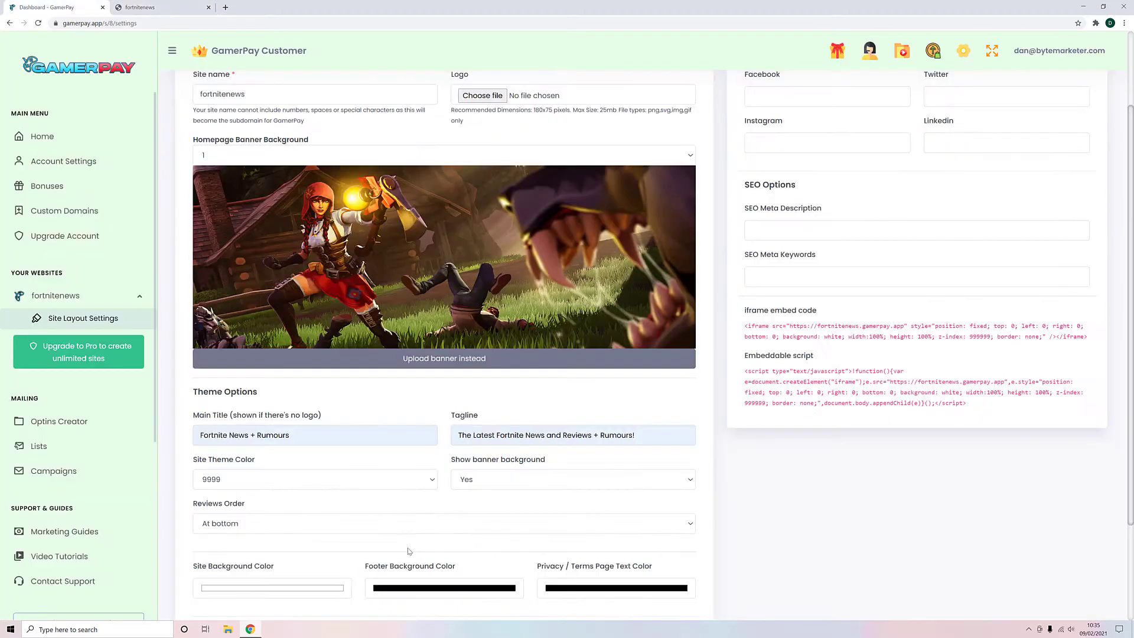
{"action": "scroll", "coordinate": [407, 551], "scroll_direction": "down", "scroll_amount": 2}
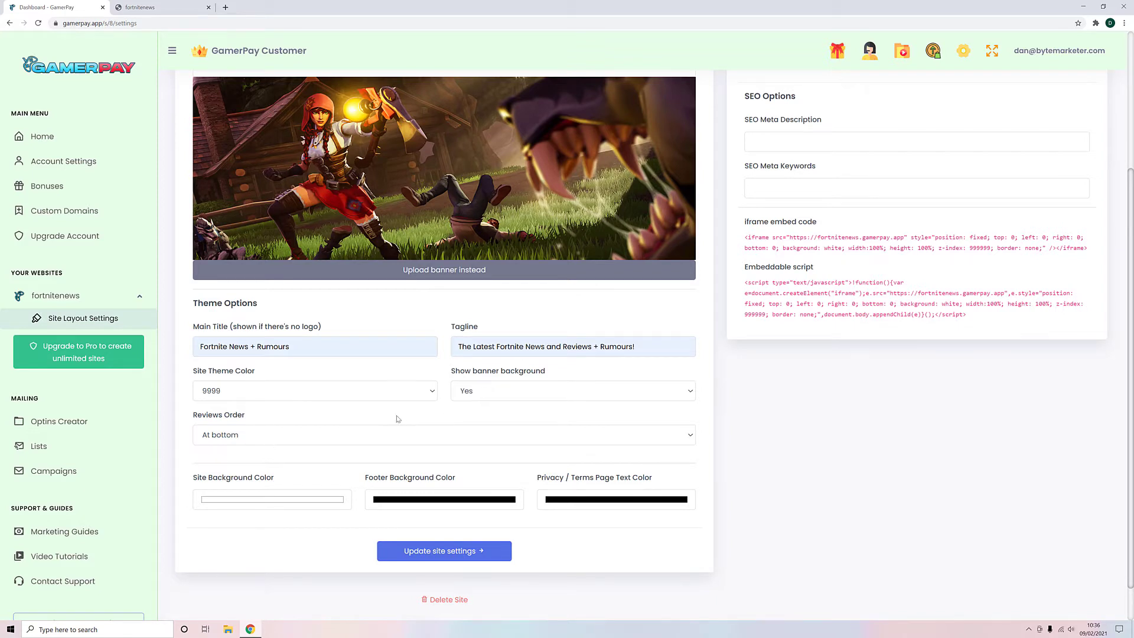
{"action": "scroll", "coordinate": [490, 467], "scroll_direction": "down", "scroll_amount": 1}
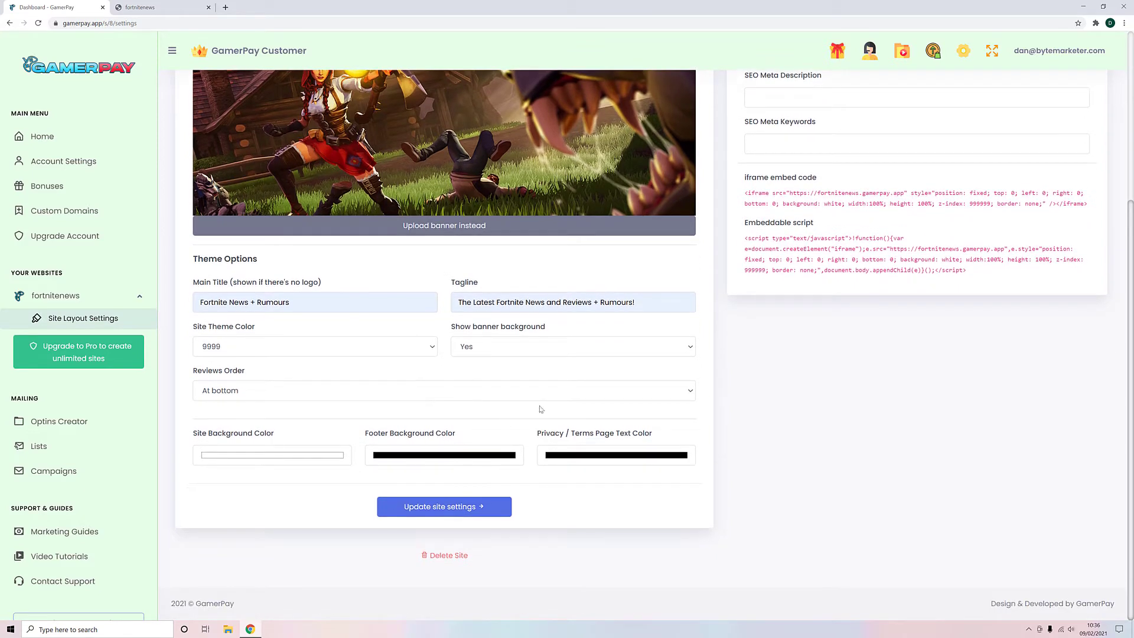
{"action": "scroll", "coordinate": [540, 407], "scroll_direction": "up", "scroll_amount": 2}
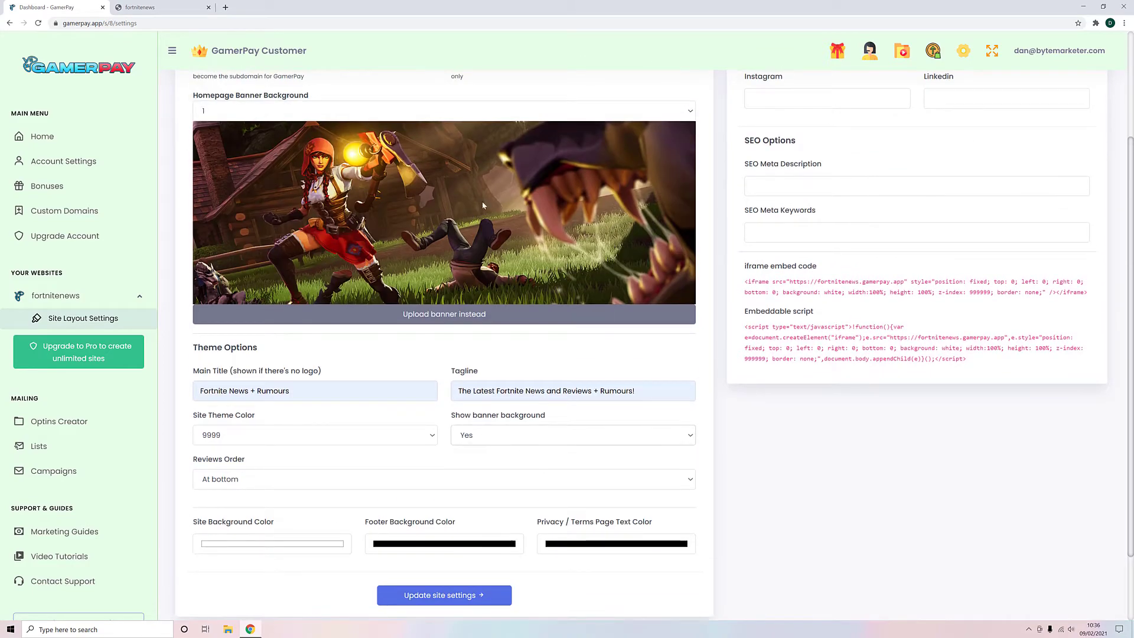
{"action": "scroll", "coordinate": [395, 343], "scroll_direction": "up", "scroll_amount": 3}
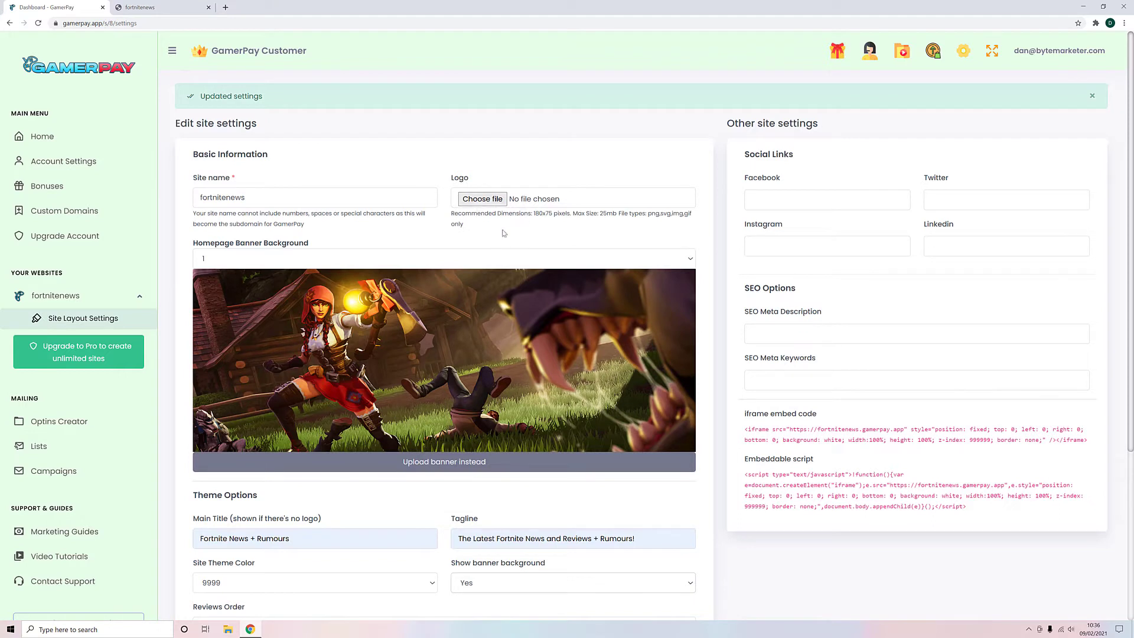
Compare the logo and homepage banner settings with the header area of the live site.
{"action": "left_click", "coordinate": [480, 203]}
{"action": "left_click", "coordinate": [159, 7]}
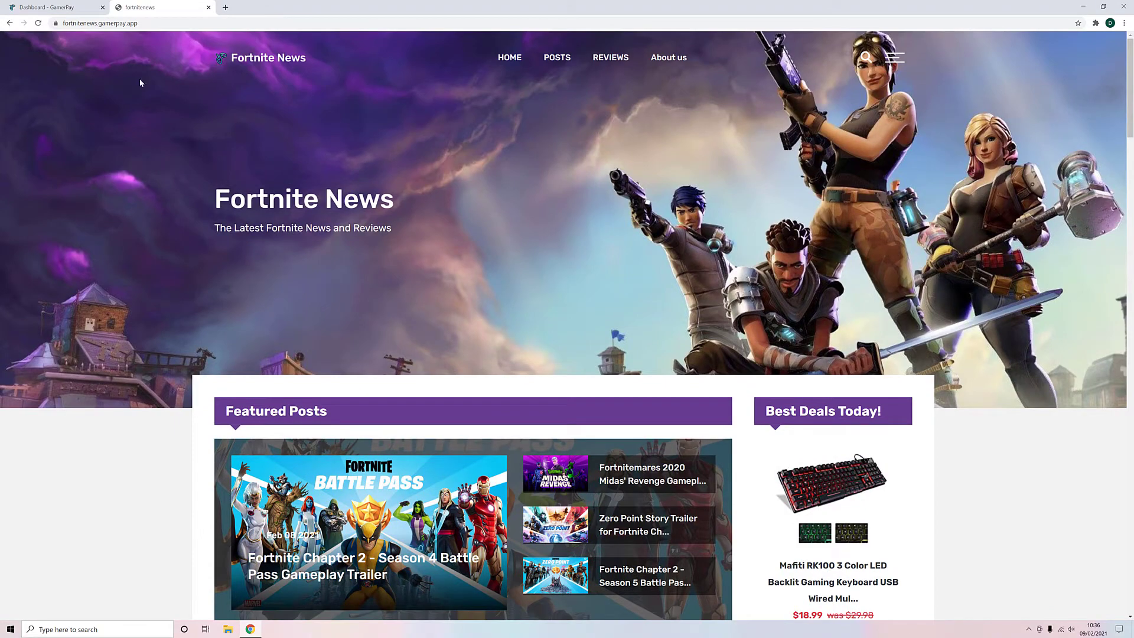
{"action": "left_click", "coordinate": [51, 7]}
{"action": "scroll", "coordinate": [291, 229], "scroll_direction": "down", "scroll_amount": 1}
{"action": "scroll", "coordinate": [291, 230], "scroll_direction": "up", "scroll_amount": 1}
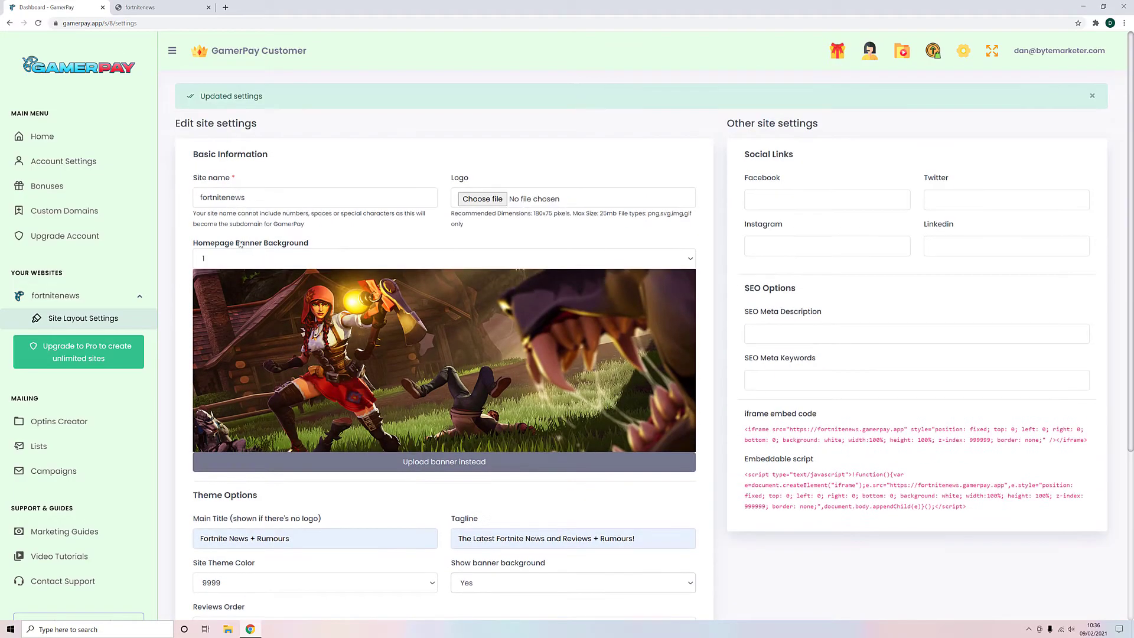
{"action": "scroll", "coordinate": [522, 278], "scroll_direction": "down", "scroll_amount": 3}
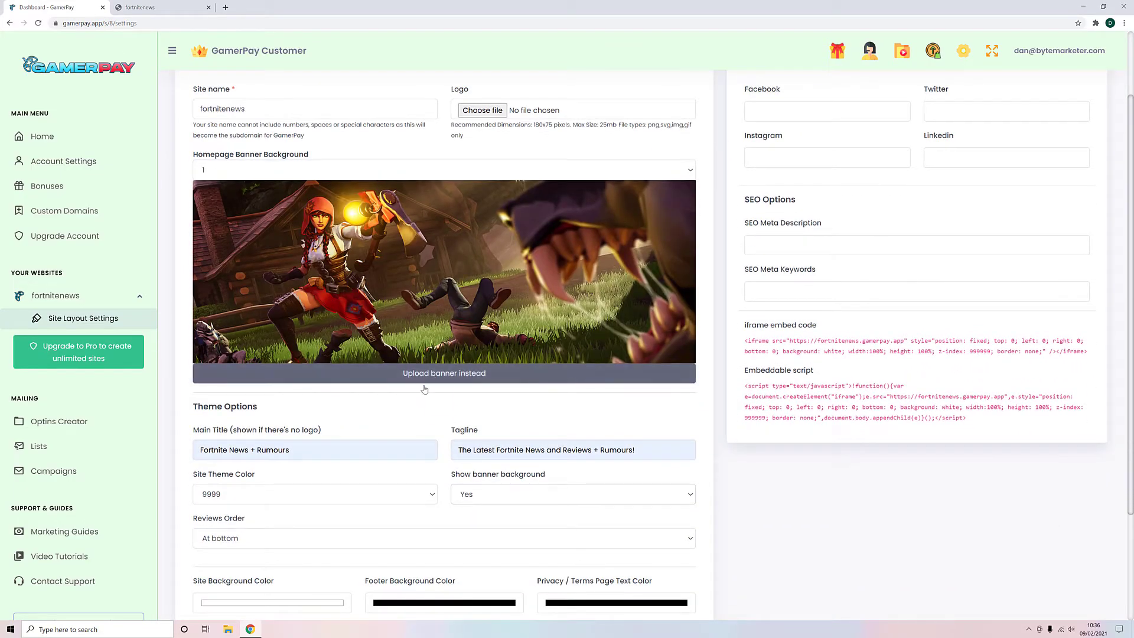
{"action": "left_click", "coordinate": [155, 7]}
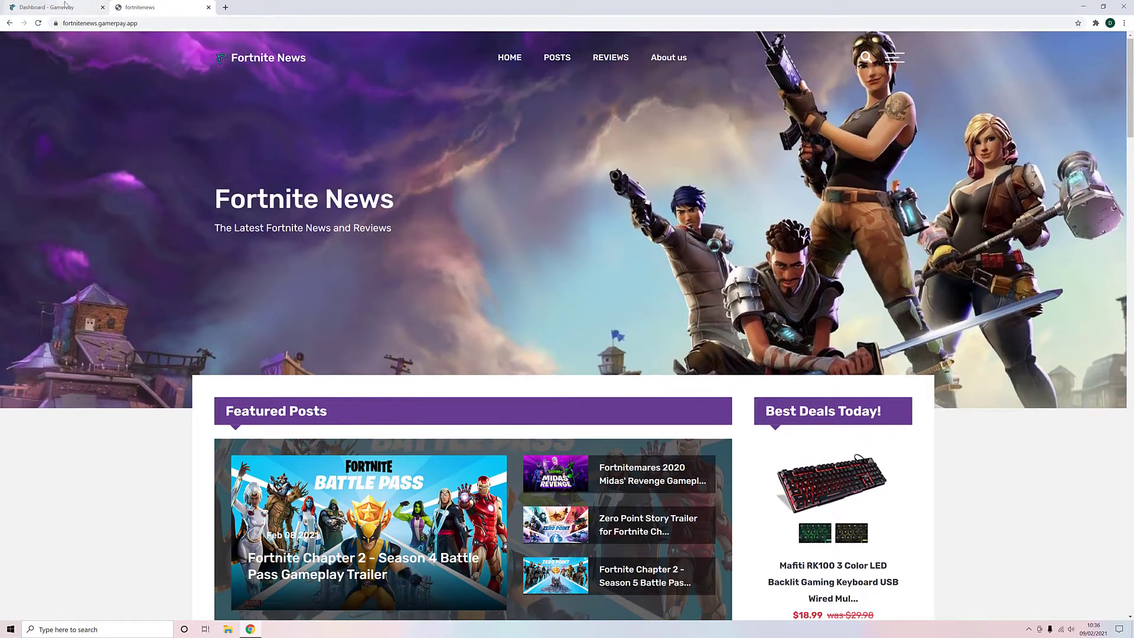
{"action": "left_click", "coordinate": [53, 7]}
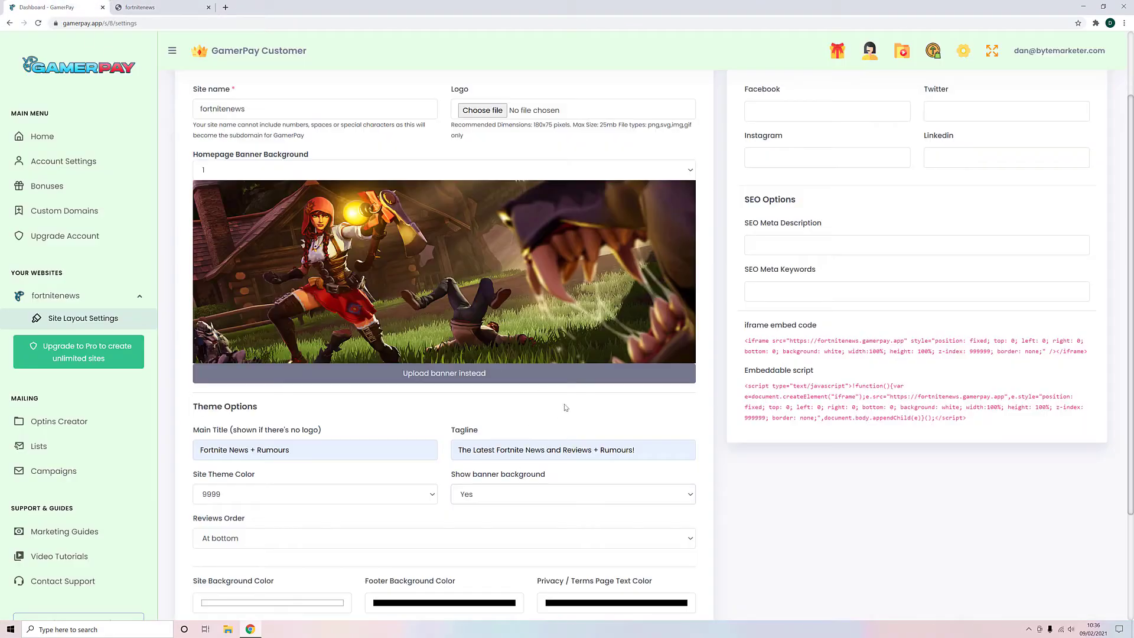
Switch the homepage banner background to a custom upload and view the local images without choosing one.
{"action": "left_click", "coordinate": [470, 378]}
{"action": "left_click", "coordinate": [223, 200]}
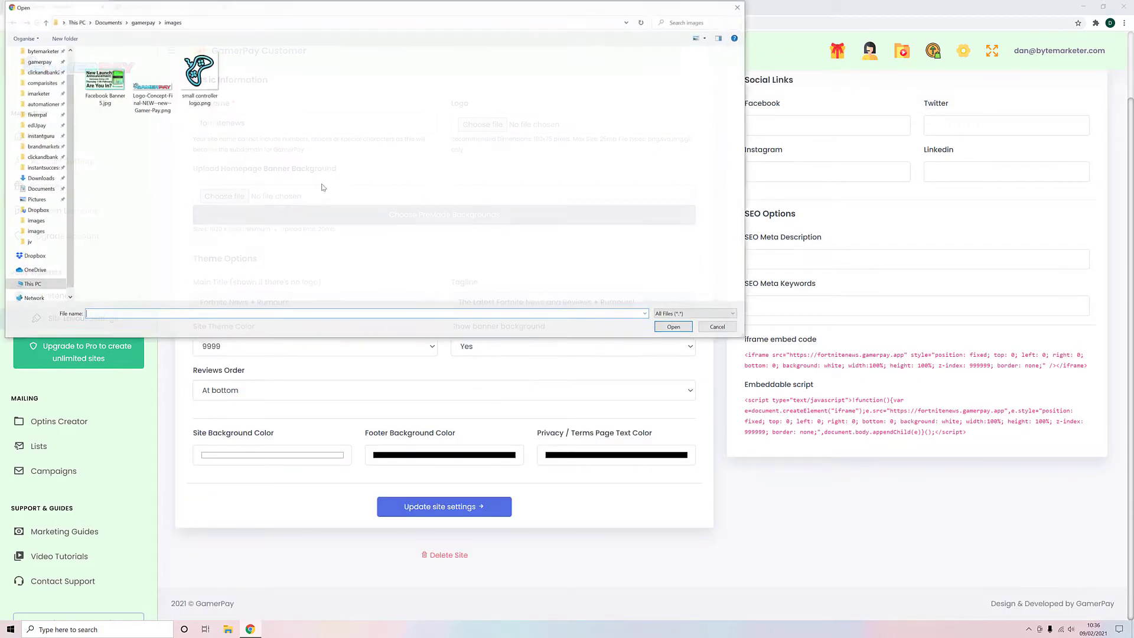
{"action": "left_click", "coordinate": [739, 6]}
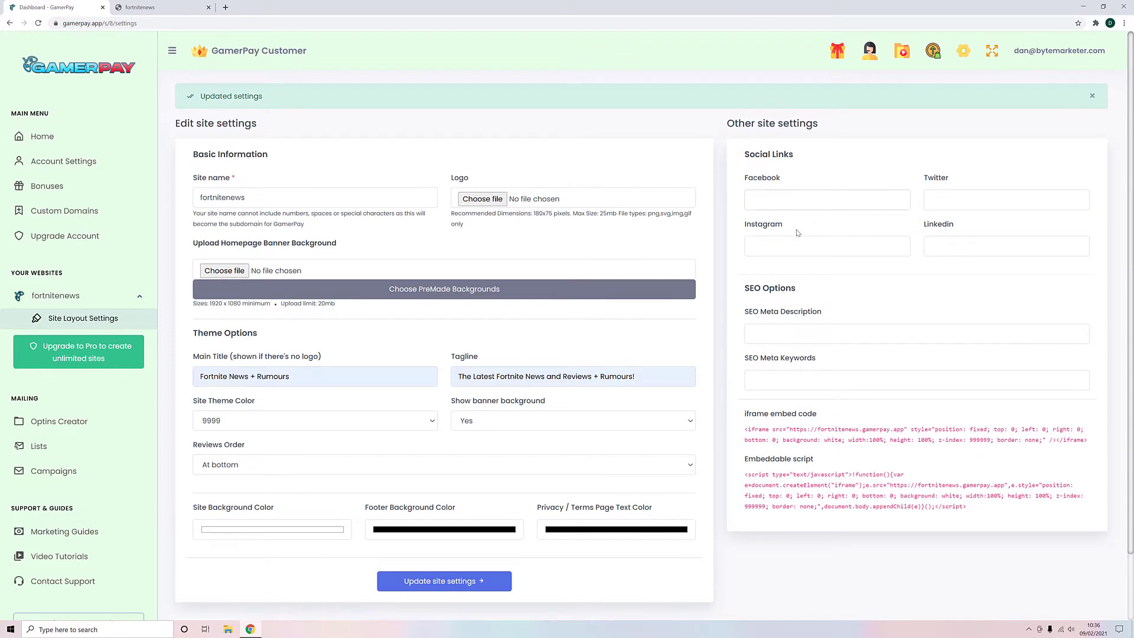
Examine the social link fields, SEO meta description and keywords fields, and embed codes in the other site settings.
{"action": "left_click", "coordinate": [756, 206]}
{"action": "scroll", "coordinate": [866, 322], "scroll_direction": "down", "scroll_amount": 1}
{"action": "scroll", "coordinate": [818, 319], "scroll_direction": "up", "scroll_amount": 1}
{"action": "scroll", "coordinate": [763, 289], "scroll_direction": "down", "scroll_amount": 1}
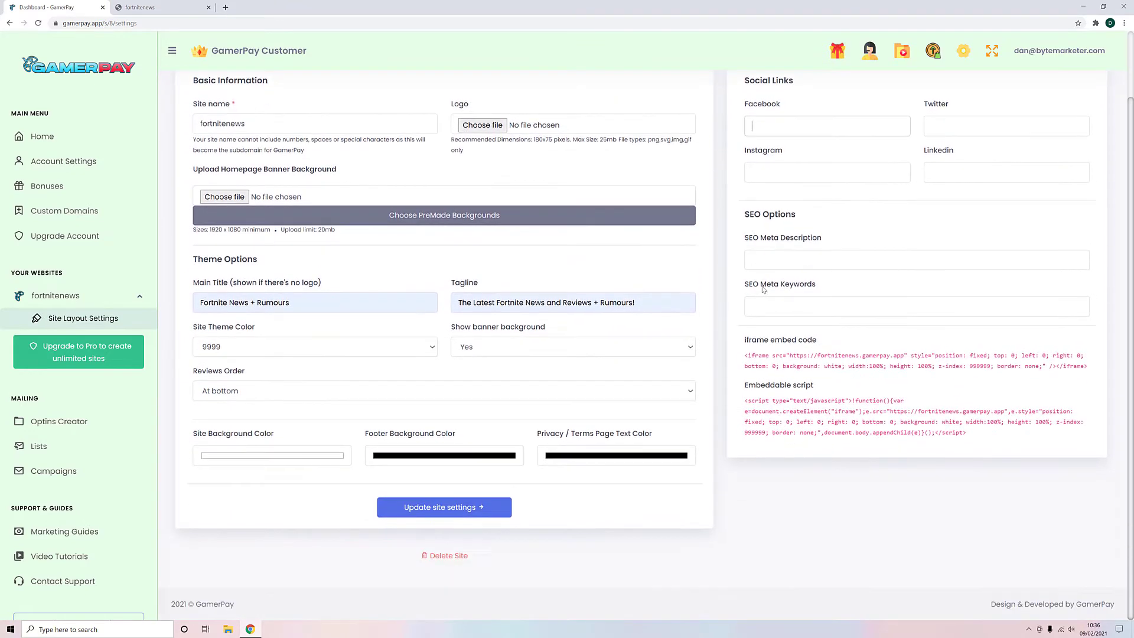
{"action": "scroll", "coordinate": [763, 290], "scroll_direction": "up", "scroll_amount": 1}
{"action": "scroll", "coordinate": [774, 307], "scroll_direction": "down", "scroll_amount": 1}
{"action": "scroll", "coordinate": [783, 327], "scroll_direction": "up", "scroll_amount": 1}
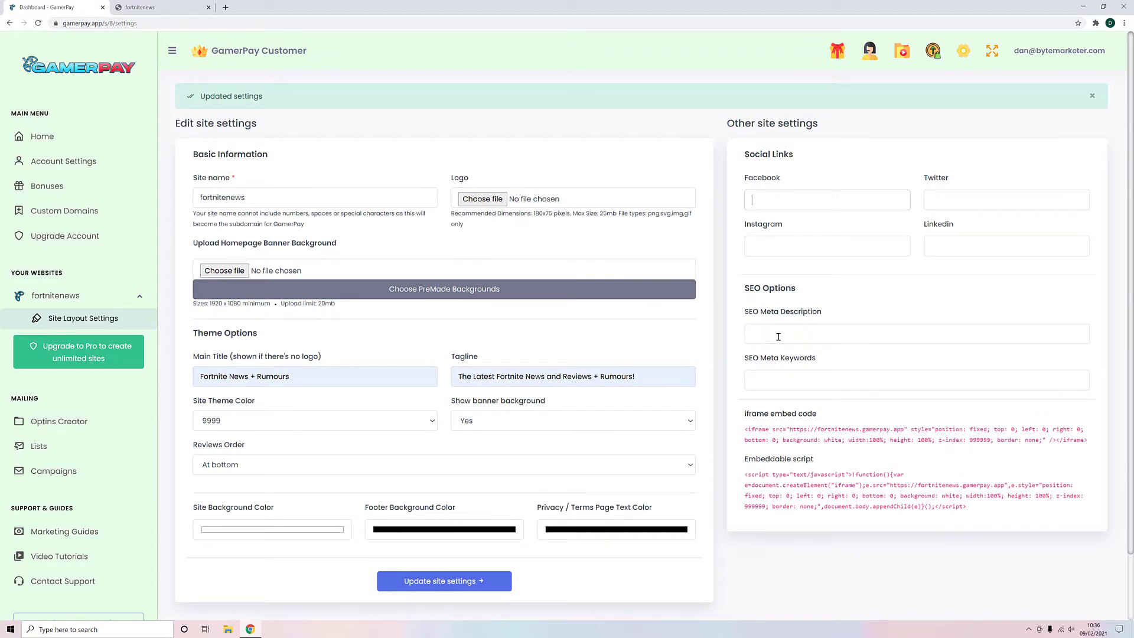
{"action": "scroll", "coordinate": [794, 387], "scroll_direction": "down", "scroll_amount": 1}
{"action": "scroll", "coordinate": [788, 401], "scroll_direction": "up", "scroll_amount": 1}
Select the site's entire iframe embed code.
{"action": "left_click_drag", "start_coordinate": [994, 430], "coordinate": [749, 437]}
{"action": "double_click", "coordinate": [756, 429]}
{"action": "triple_click", "coordinate": [757, 428]}
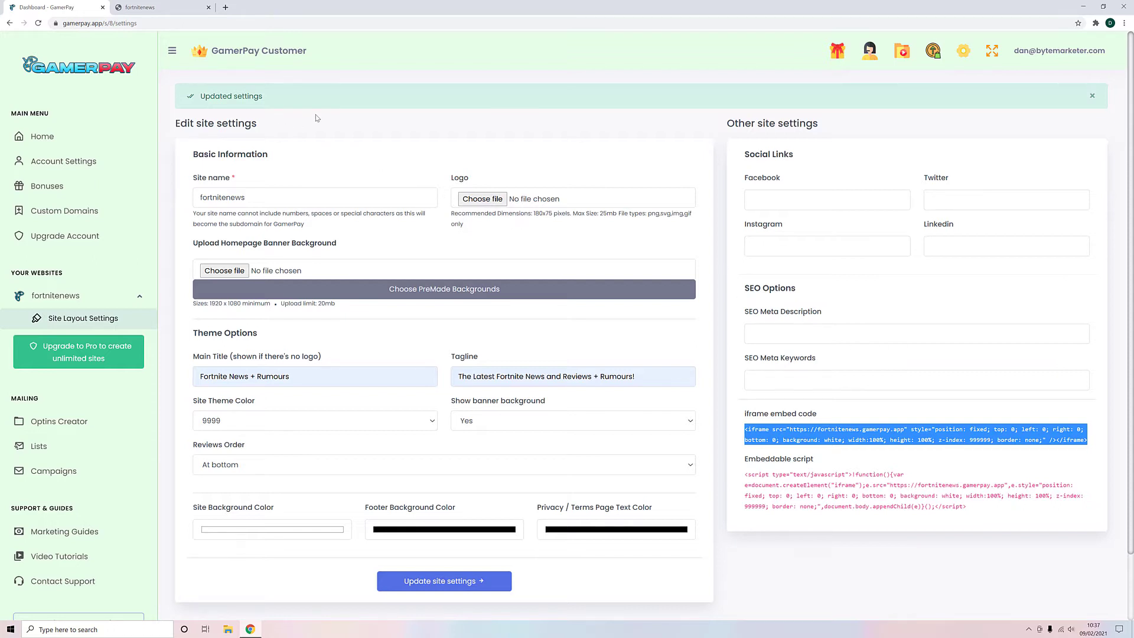
Review the live Fortnite News homepage's latest posts, reviews and product advertisements.
{"action": "left_click", "coordinate": [154, 7]}
{"action": "scroll", "coordinate": [121, 295], "scroll_direction": "down", "scroll_amount": 6}
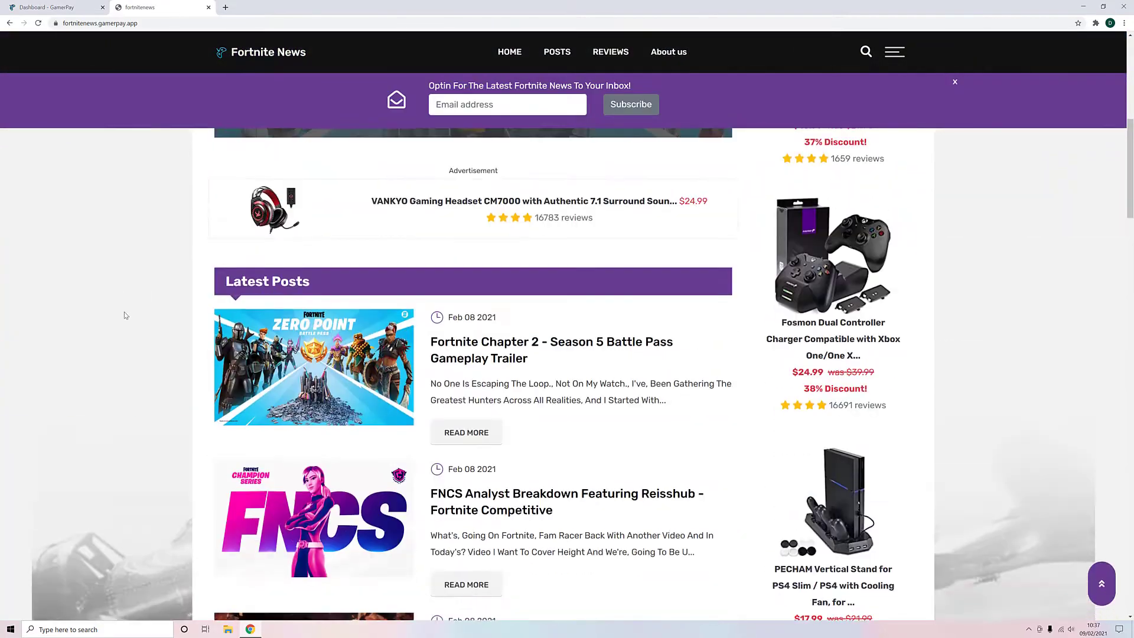
{"action": "scroll", "coordinate": [119, 344], "scroll_direction": "up", "scroll_amount": 6}
{"action": "scroll", "coordinate": [106, 254], "scroll_direction": "up", "scroll_amount": 2}
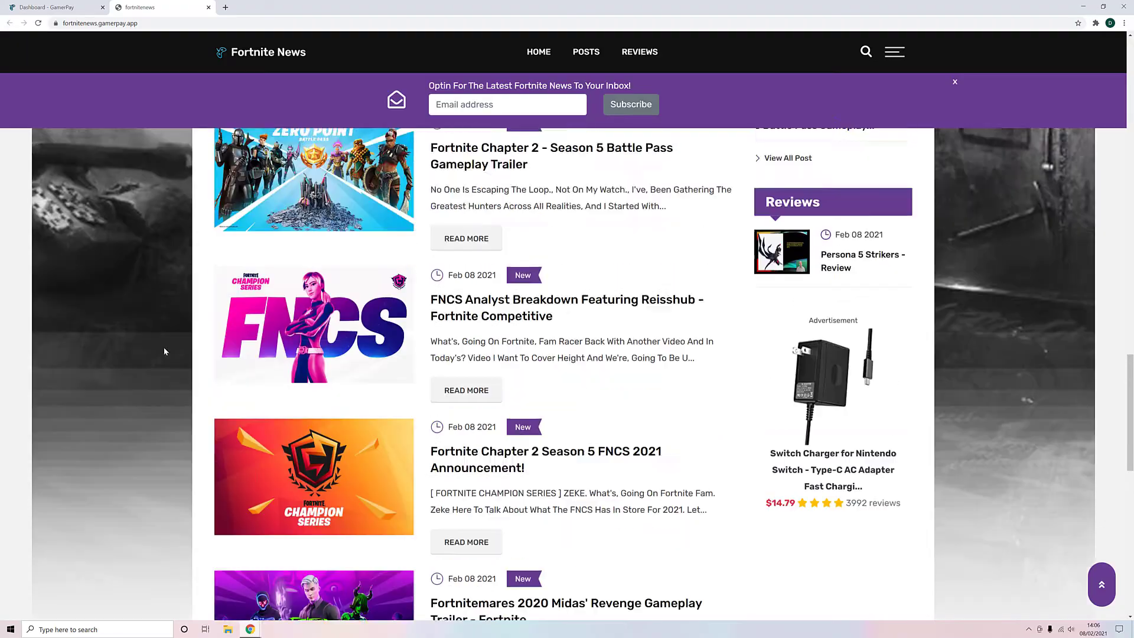
{"action": "scroll", "coordinate": [160, 354], "scroll_direction": "up", "scroll_amount": 15}
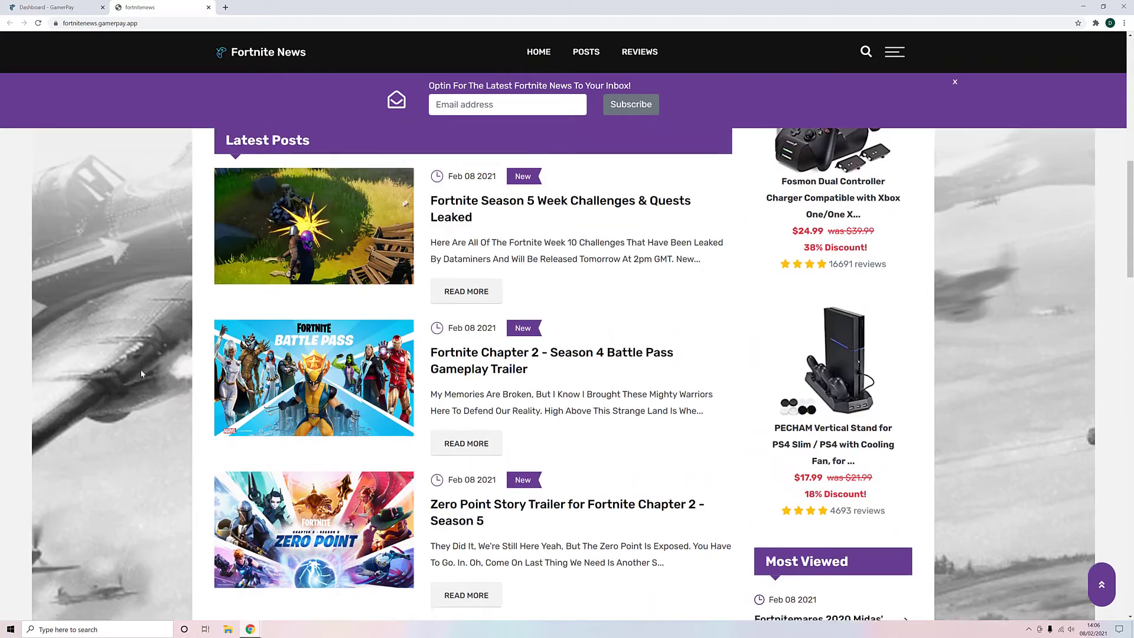
{"action": "scroll", "coordinate": [140, 366], "scroll_direction": "up", "scroll_amount": 3}
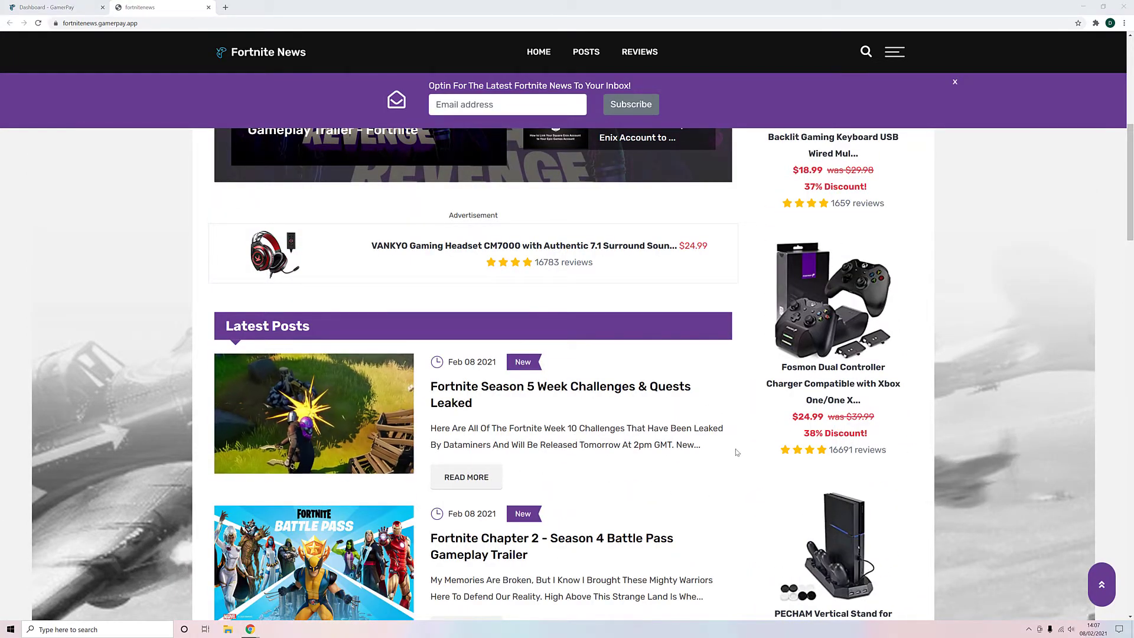
{"action": "scroll", "coordinate": [736, 453], "scroll_direction": "up", "scroll_amount": 2}
{"action": "scroll", "coordinate": [708, 457], "scroll_direction": "down", "scroll_amount": 2}
Open the "Fortnite Season 5 Week Challenges & Quests Leaked" post and read through its challenge list and images.
{"action": "left_click", "coordinate": [450, 405]}
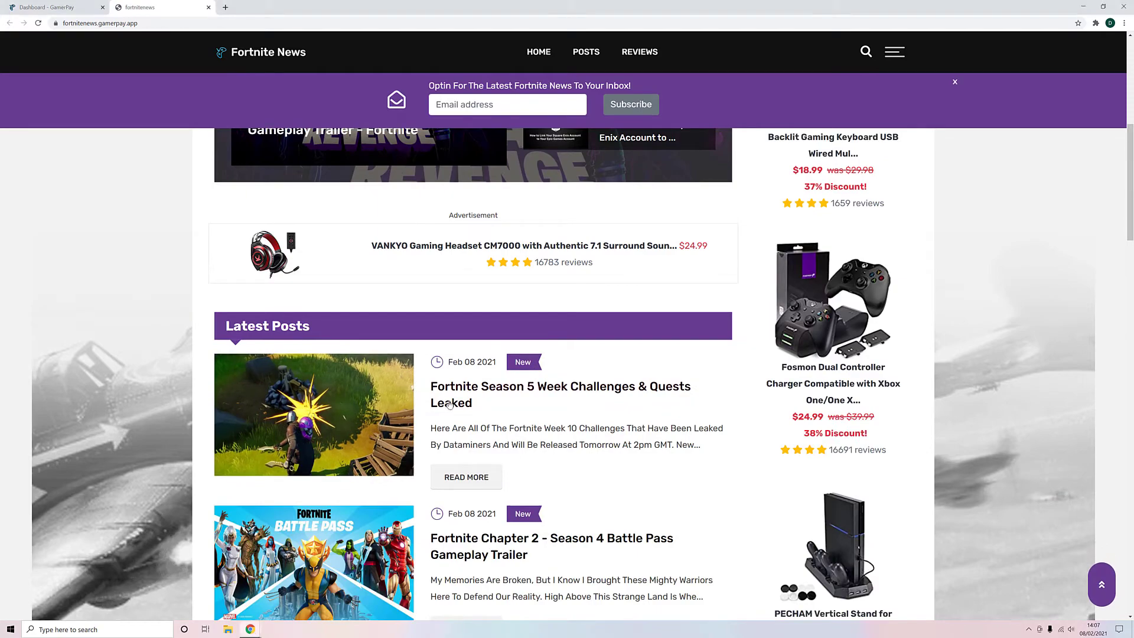
{"action": "left_click", "coordinate": [450, 404]}
{"action": "scroll", "coordinate": [210, 330], "scroll_direction": "down", "scroll_amount": 5}
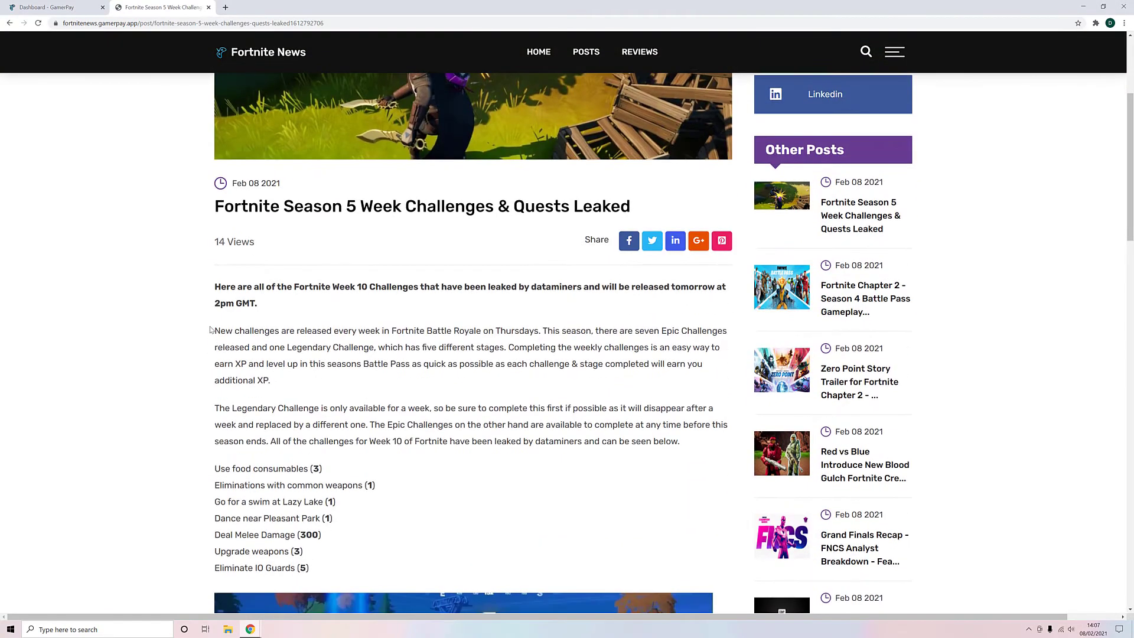
{"action": "scroll", "coordinate": [210, 330], "scroll_direction": "down", "scroll_amount": 10}
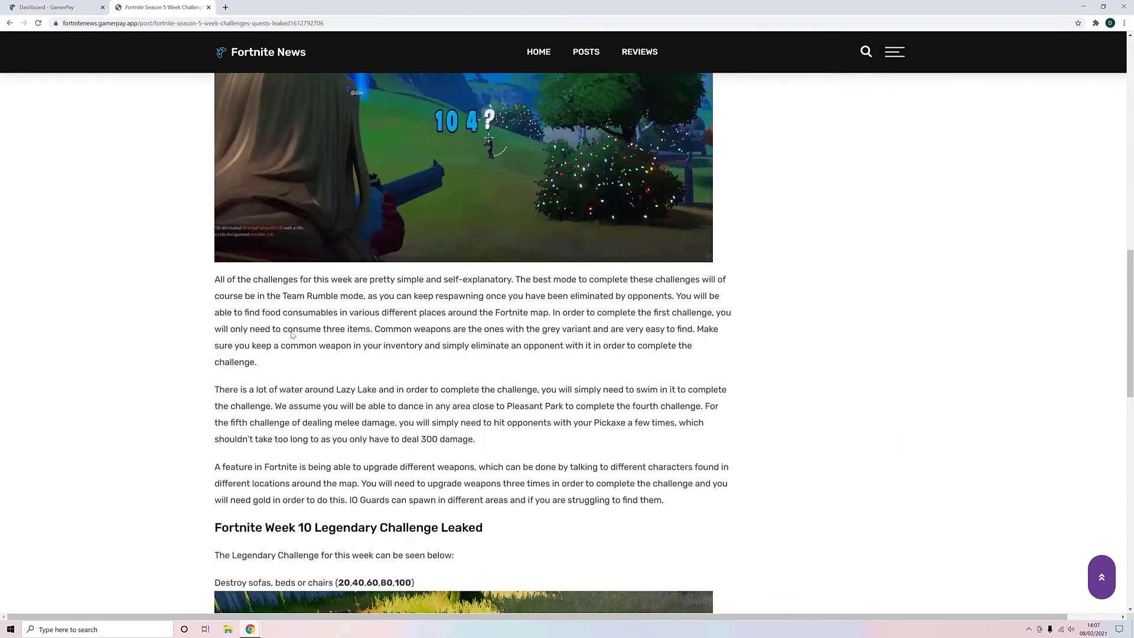
{"action": "scroll", "coordinate": [291, 335], "scroll_direction": "up", "scroll_amount": 4}
{"action": "scroll", "coordinate": [278, 304], "scroll_direction": "down", "scroll_amount": 5}
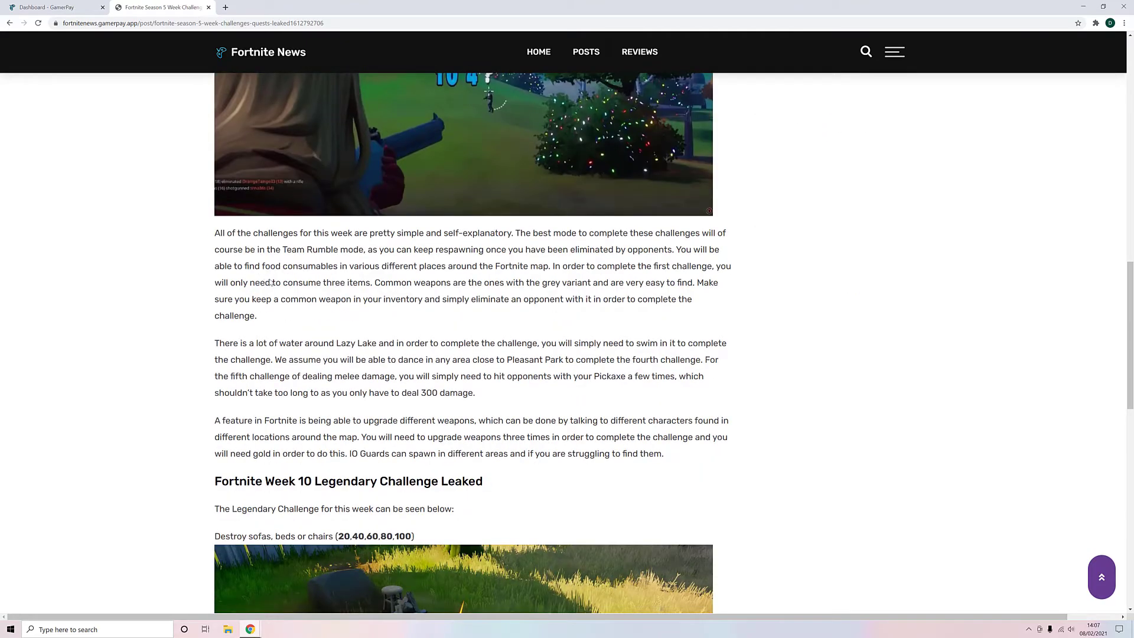
Examine the article's explanatory paragraphs, share buttons, Follow Us On links and Other Posts sidebar.
{"action": "left_click_drag", "start_coordinate": [266, 318], "coordinate": [207, 298]}
{"action": "left_click", "coordinate": [252, 319]}
{"action": "scroll", "coordinate": [326, 265], "scroll_direction": "down", "scroll_amount": 1}
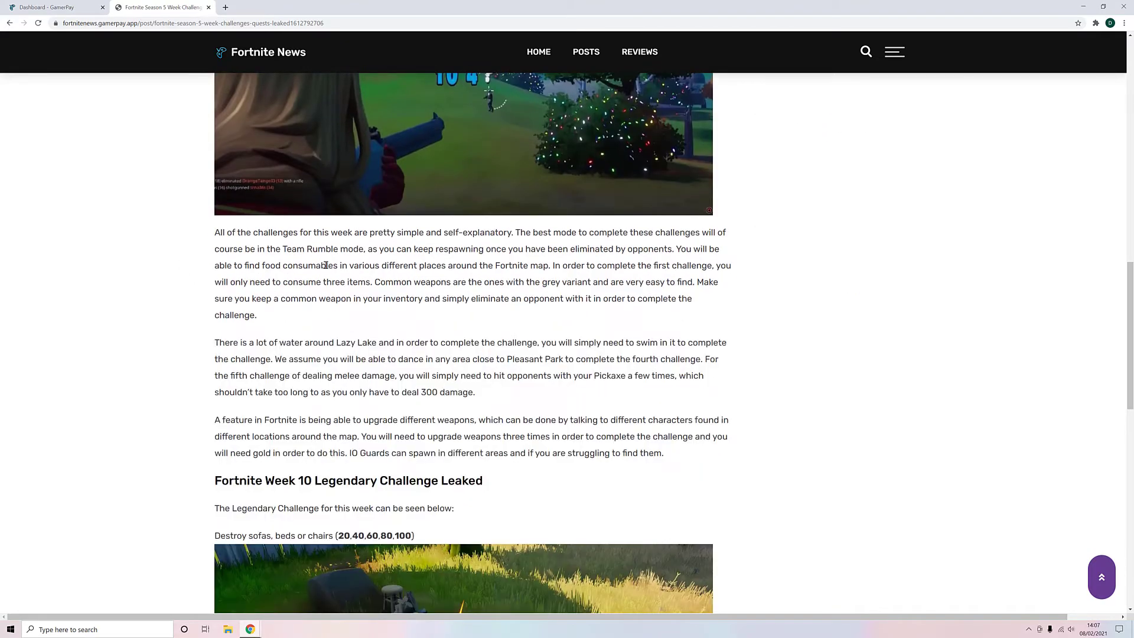
{"action": "scroll", "coordinate": [326, 265], "scroll_direction": "down", "scroll_amount": 8}
{"action": "scroll", "coordinate": [198, 360], "scroll_direction": "up", "scroll_amount": 15}
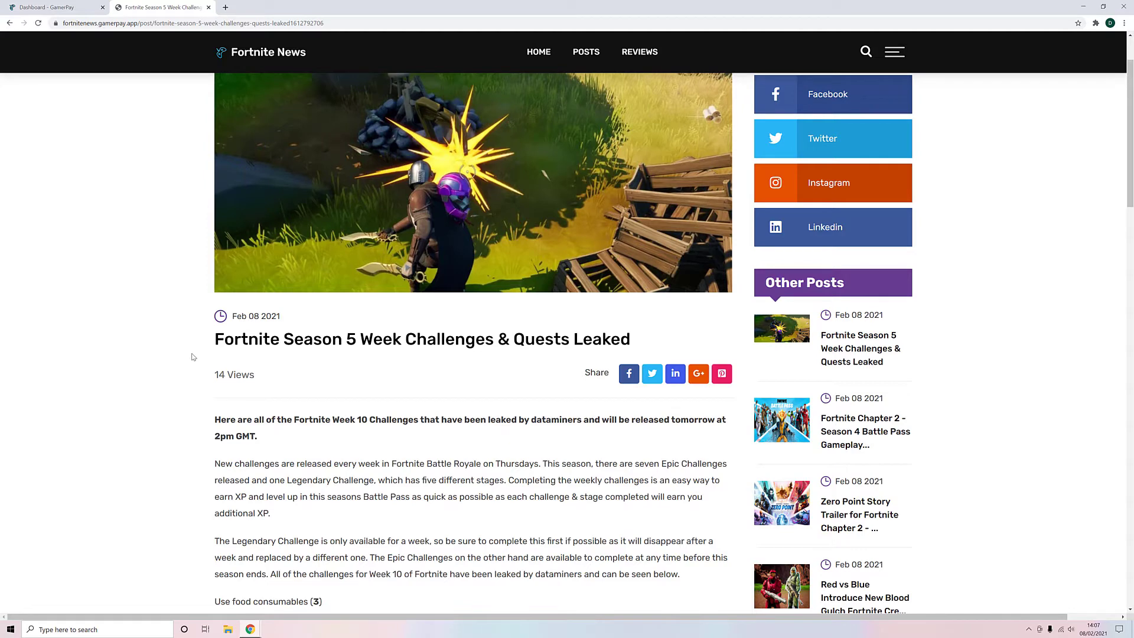
{"action": "scroll", "coordinate": [192, 356], "scroll_direction": "up", "scroll_amount": 2}
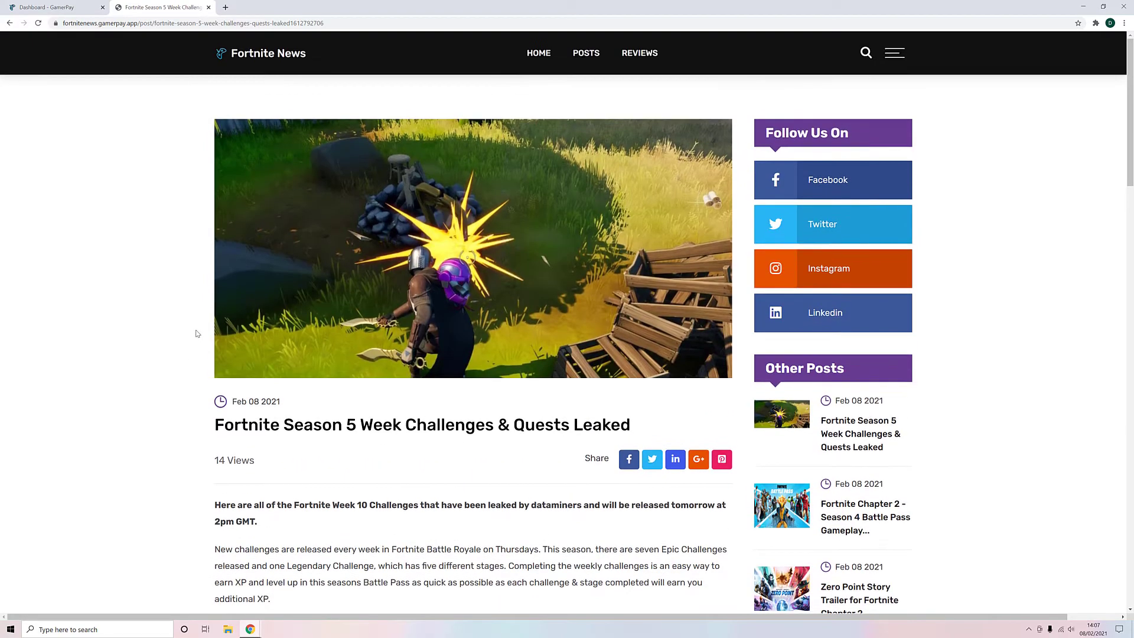
{"action": "scroll", "coordinate": [165, 336], "scroll_direction": "down", "scroll_amount": 15}
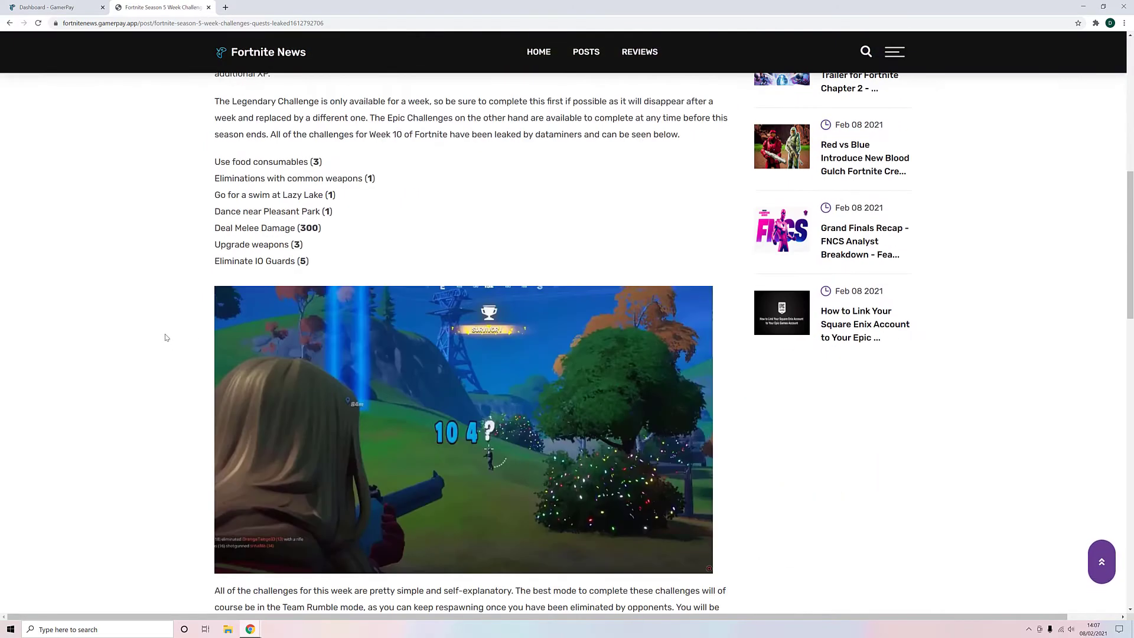
Skim the "Fortnite Season 5 Week Challenges & Quests Leaked" article once more and return to the Fortnite News homepage.
{"action": "scroll", "coordinate": [142, 339], "scroll_direction": "up", "scroll_amount": 15}
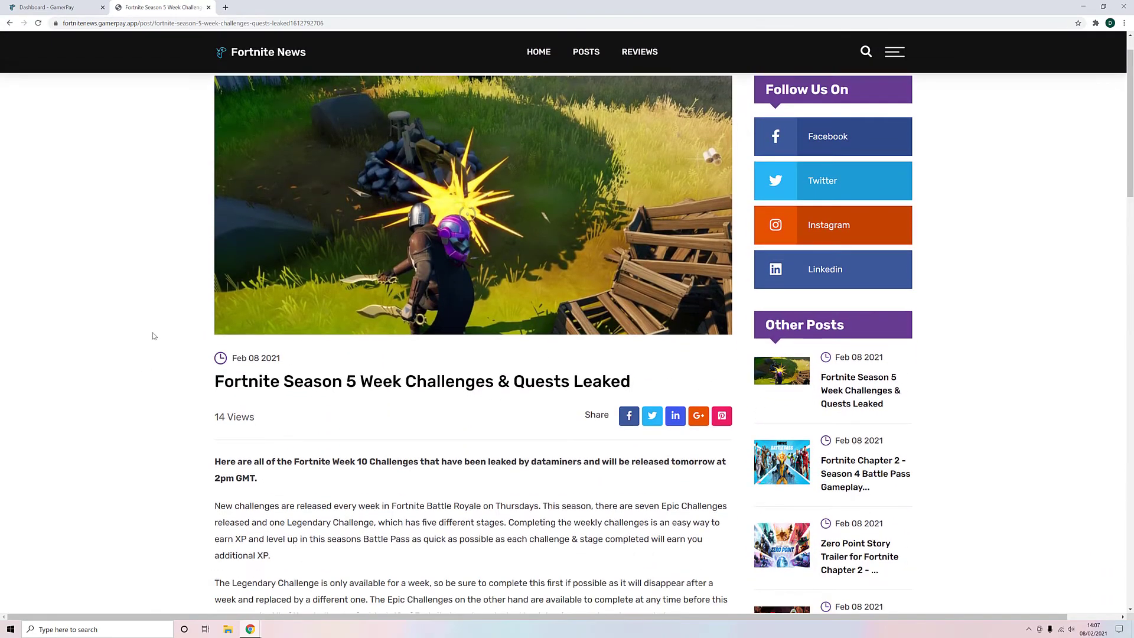
{"action": "scroll", "coordinate": [339, 244], "scroll_direction": "down", "scroll_amount": 15}
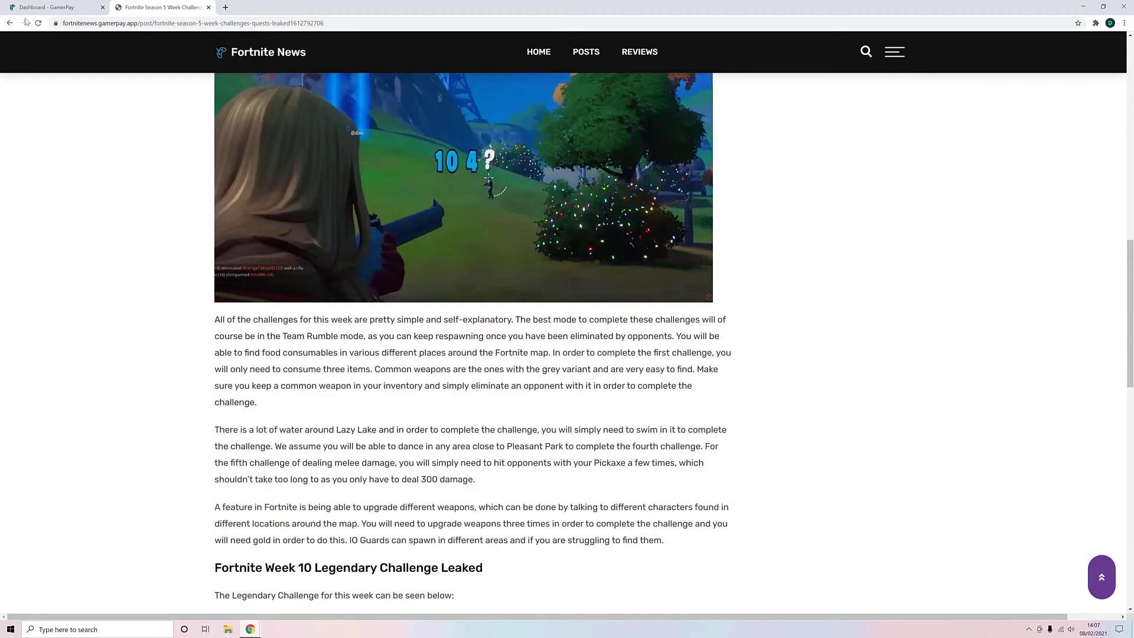
{"action": "left_click", "coordinate": [10, 23]}
Look through the homepage's banner and latest posts, and reopen the "Fortnite Season 5 Week Challenges & Quests Leaked" post.
{"action": "scroll", "coordinate": [339, 311], "scroll_direction": "down", "scroll_amount": 10}
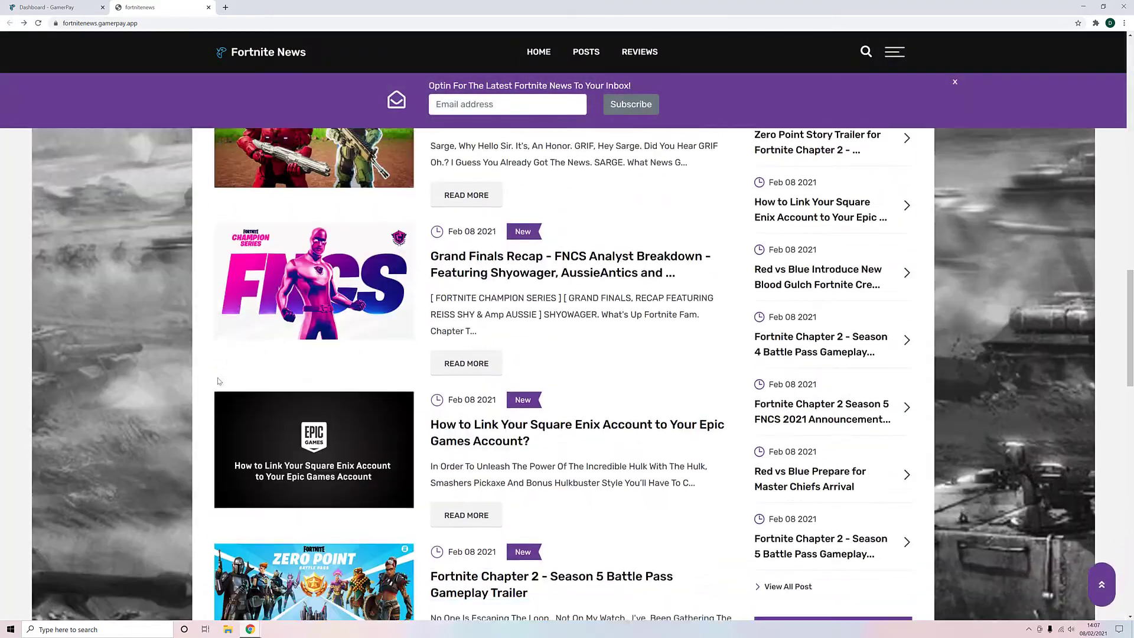
{"action": "scroll", "coordinate": [218, 381], "scroll_direction": "up", "scroll_amount": 2}
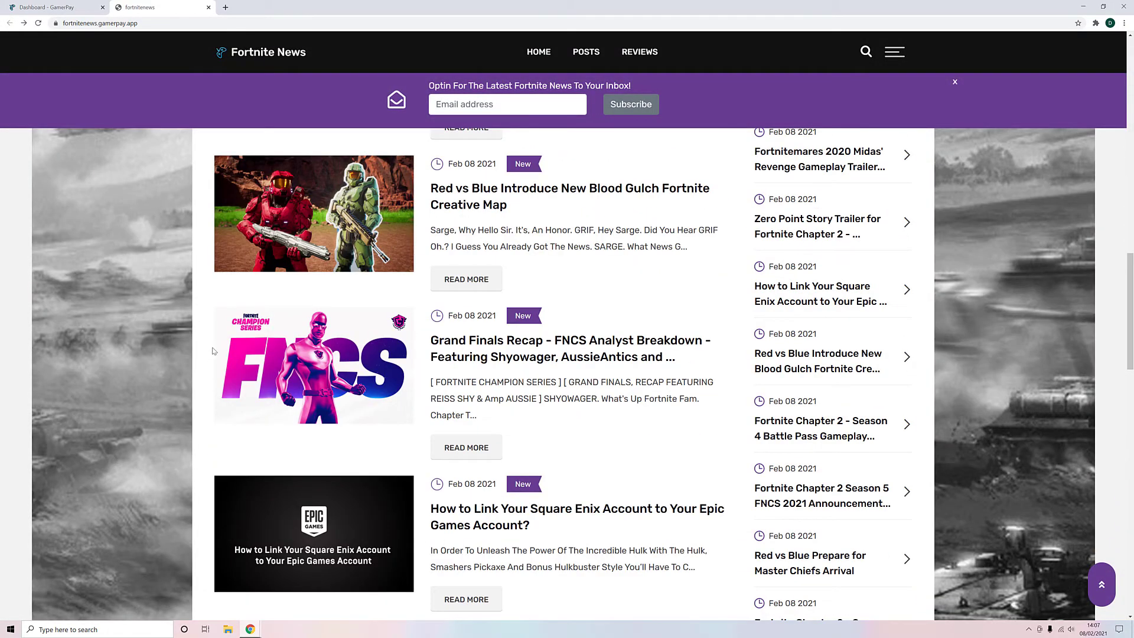
{"action": "scroll", "coordinate": [213, 351], "scroll_direction": "up", "scroll_amount": 8}
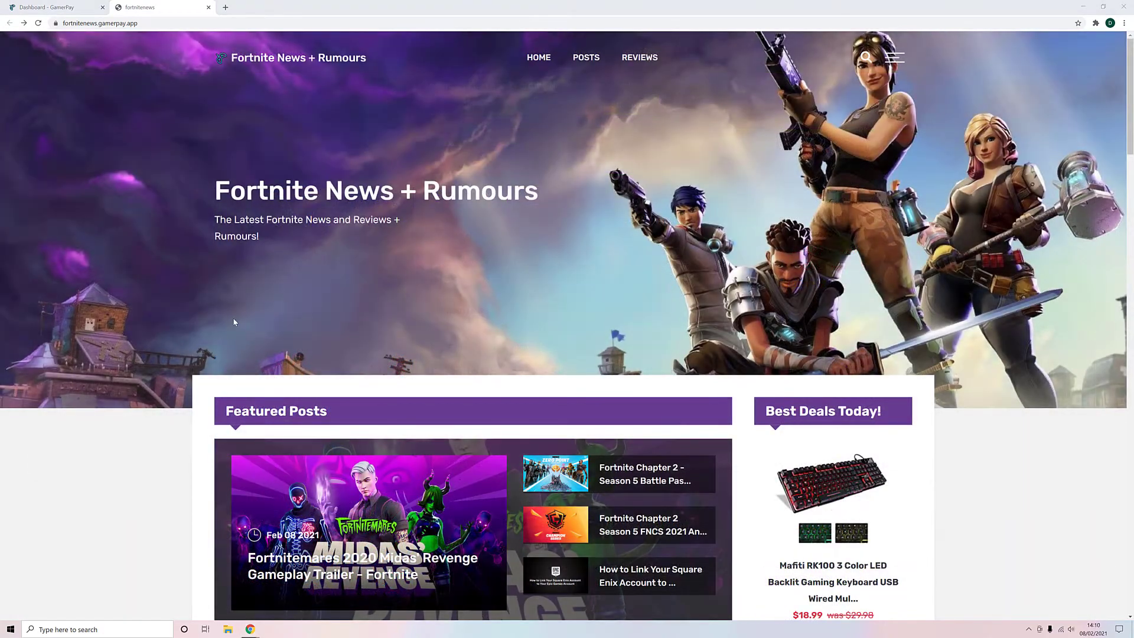
{"action": "scroll", "coordinate": [234, 322], "scroll_direction": "down", "scroll_amount": 10}
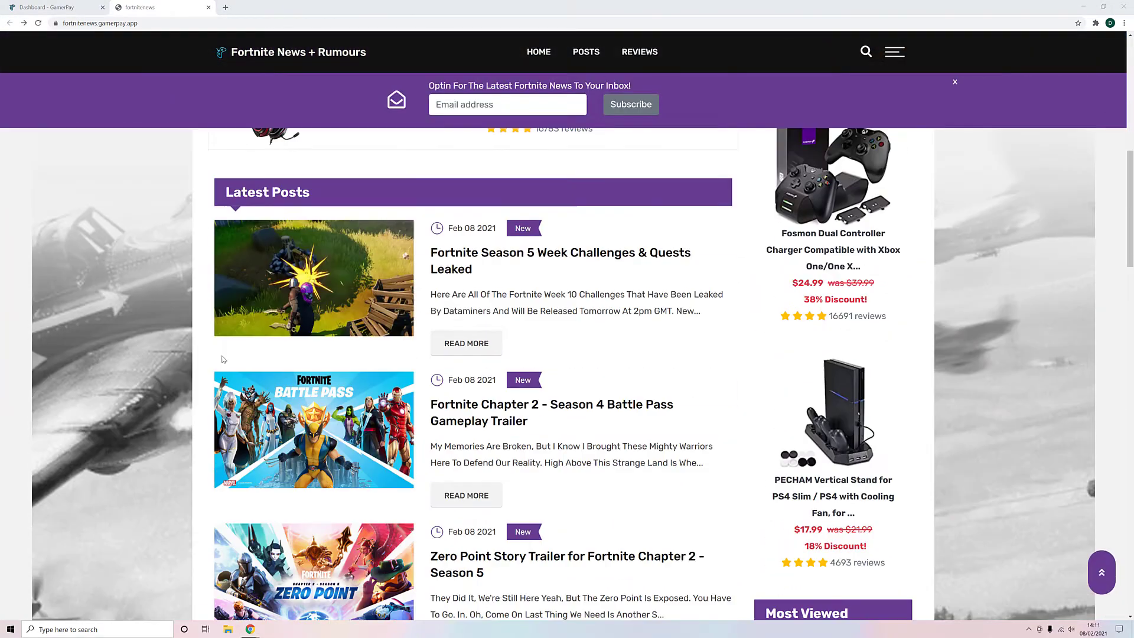
{"action": "left_click", "coordinate": [466, 264]}
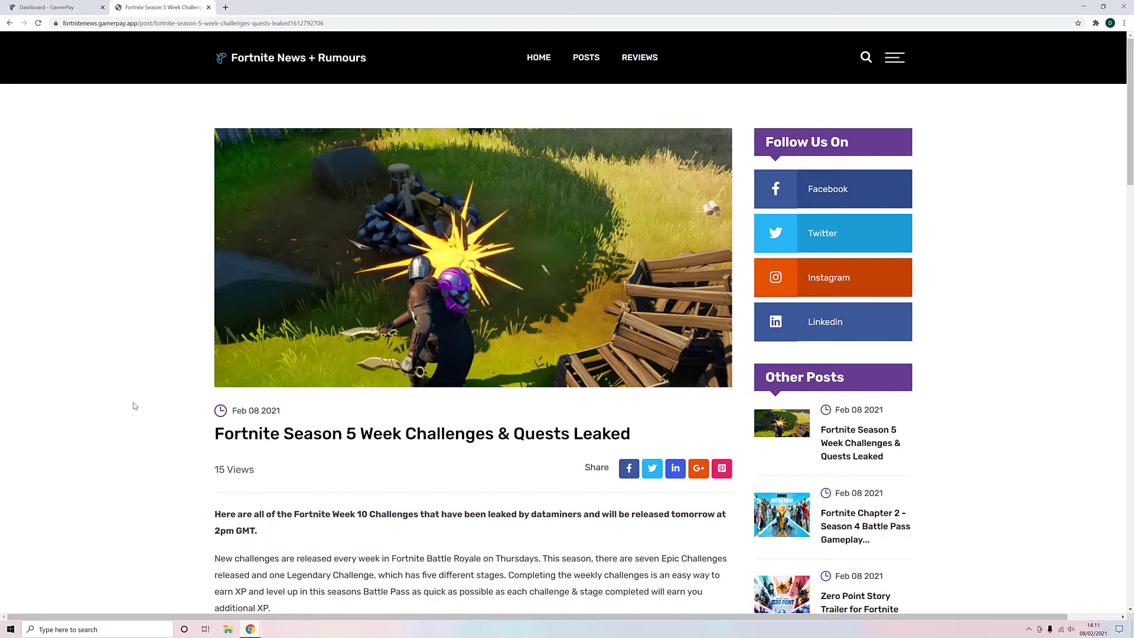
Switch to the GamerPay dashboard and open the Blog Content Sourcing page of the fortnitenews site.
{"action": "left_click", "coordinate": [58, 6]}
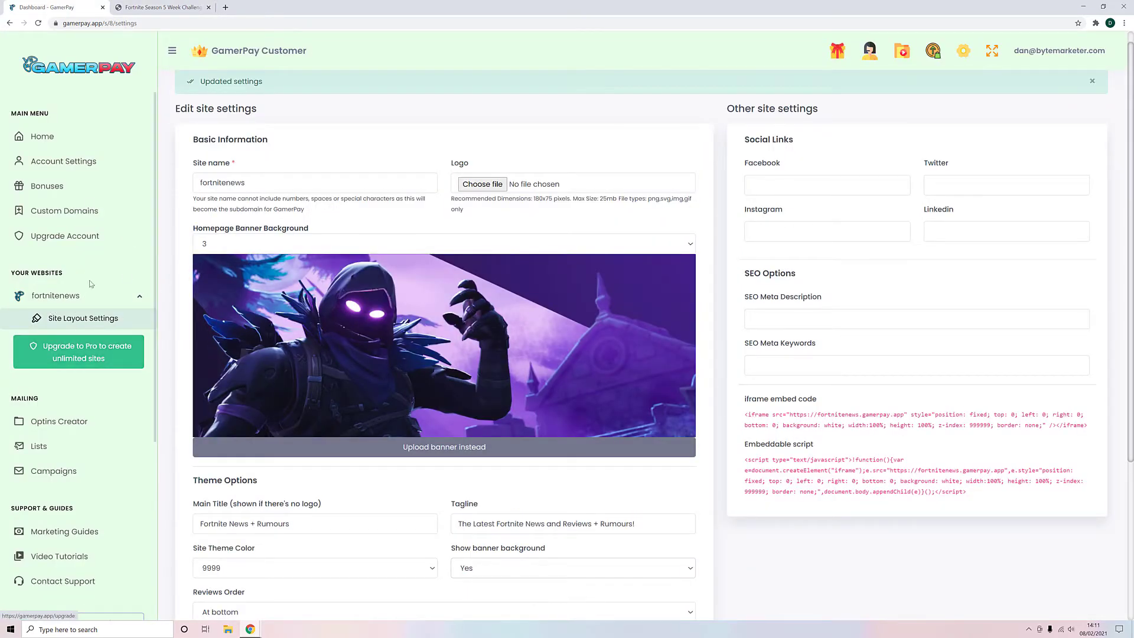
{"action": "left_click", "coordinate": [97, 297]}
{"action": "left_click", "coordinate": [97, 297]}
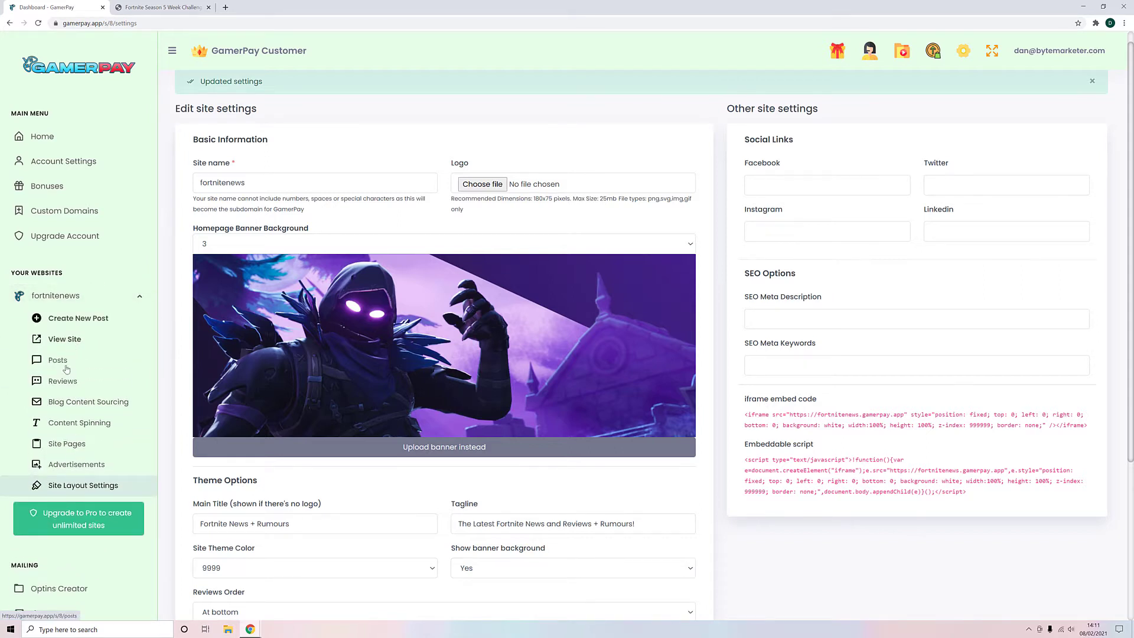
{"action": "left_click", "coordinate": [74, 407]}
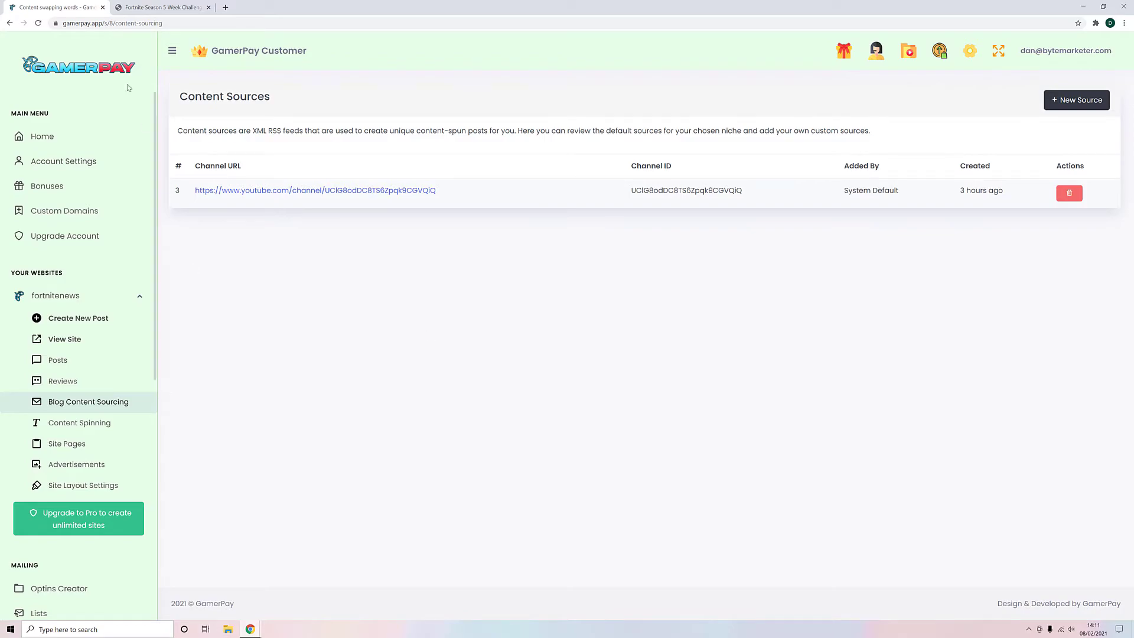
{"action": "key", "text": "ctrl+Tab"}
{"action": "scroll", "coordinate": [542, 402], "scroll_direction": "down", "scroll_amount": 4}
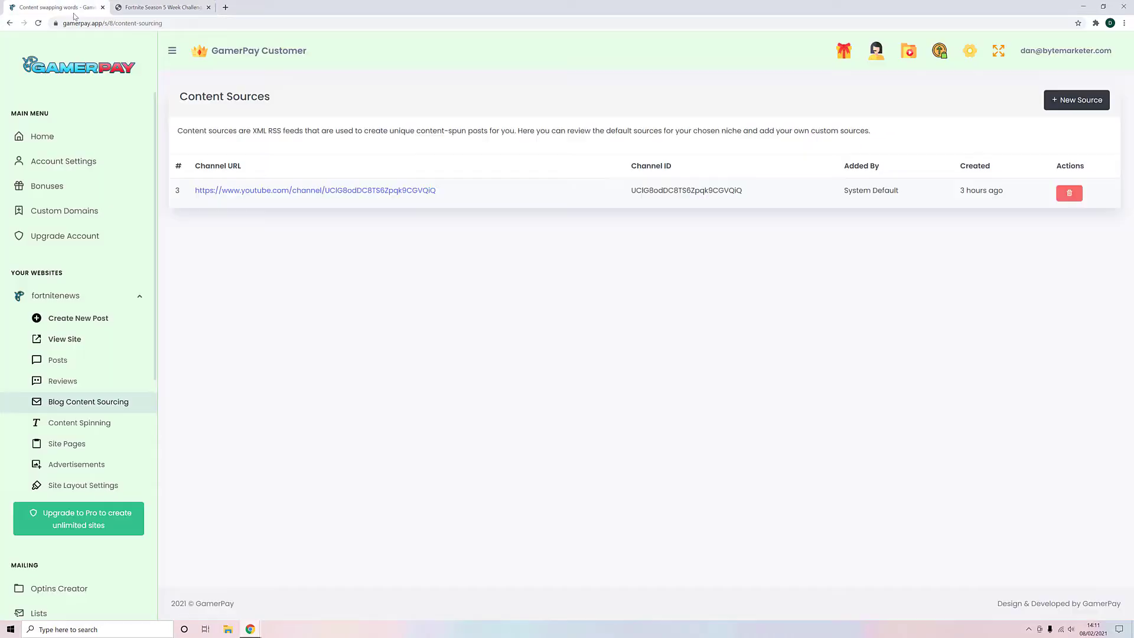
{"action": "left_click", "coordinate": [74, 10]}
Open YouTube in a new incognito window, decline signing in and agree to the cookie terms.
{"action": "left_click", "coordinate": [1124, 23]}
{"action": "left_click", "coordinate": [1057, 58]}
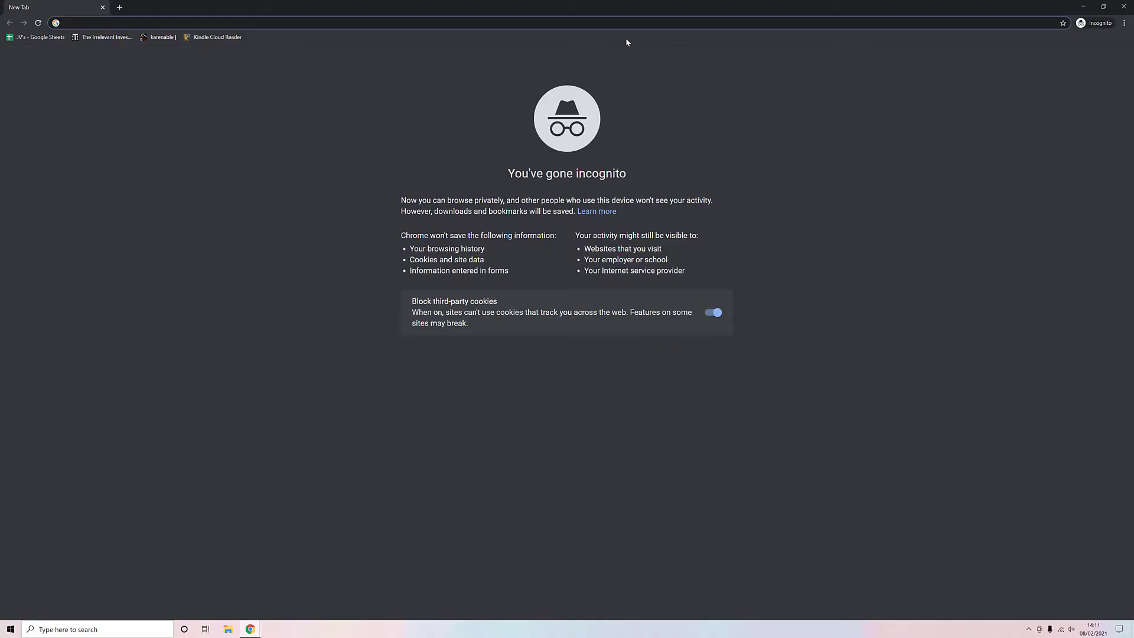
{"action": "type", "text": "you"}
{"action": "key", "text": "Return"}
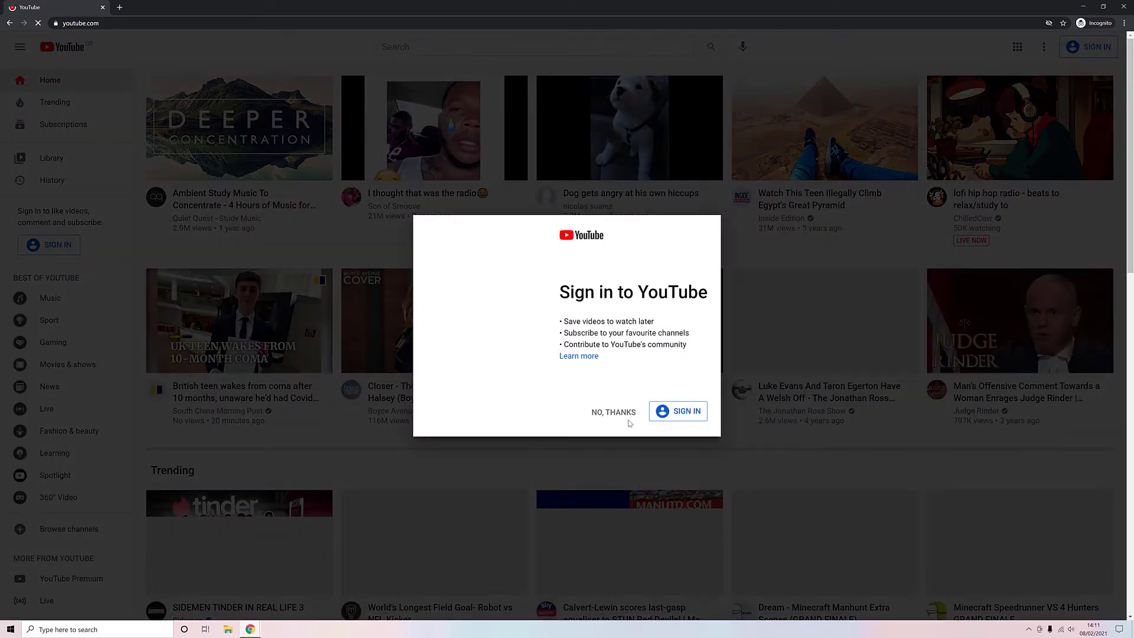
{"action": "left_click", "coordinate": [617, 412]}
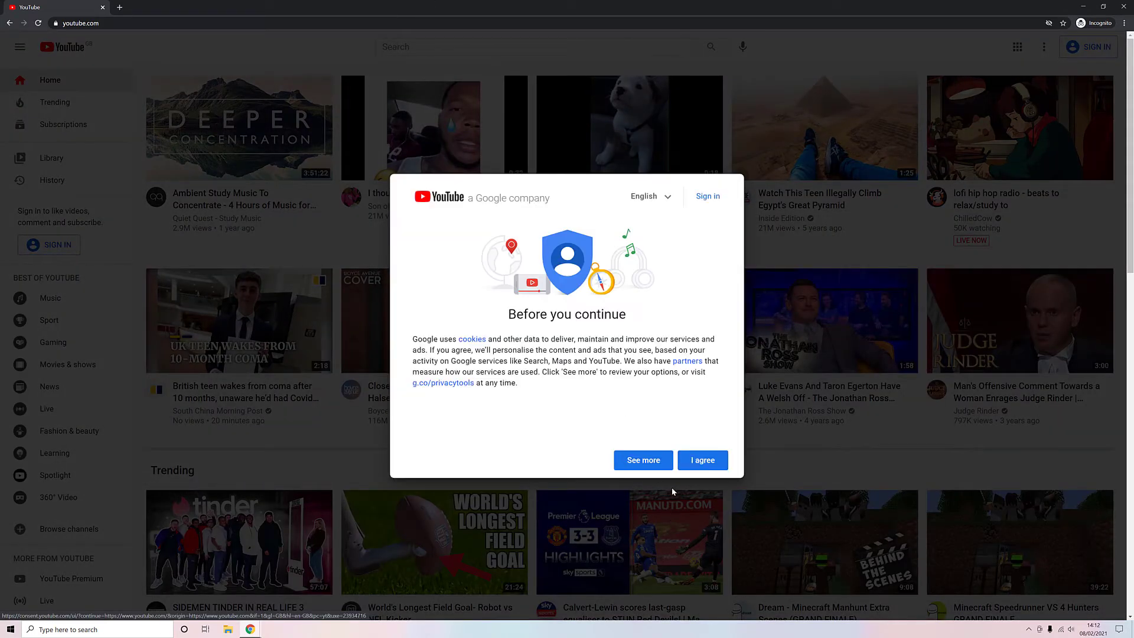
{"action": "left_click", "coordinate": [702, 460]}
Search YouTube for "fortnite" and look through the results.
{"action": "left_click", "coordinate": [405, 52]}
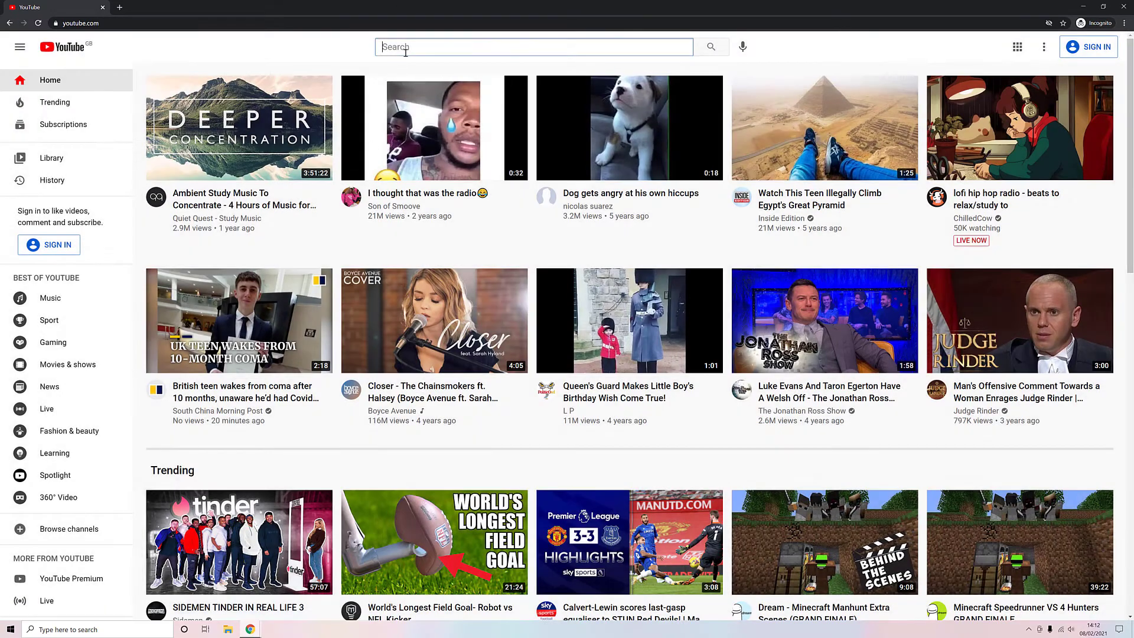
{"action": "type", "text": "fortnite"}
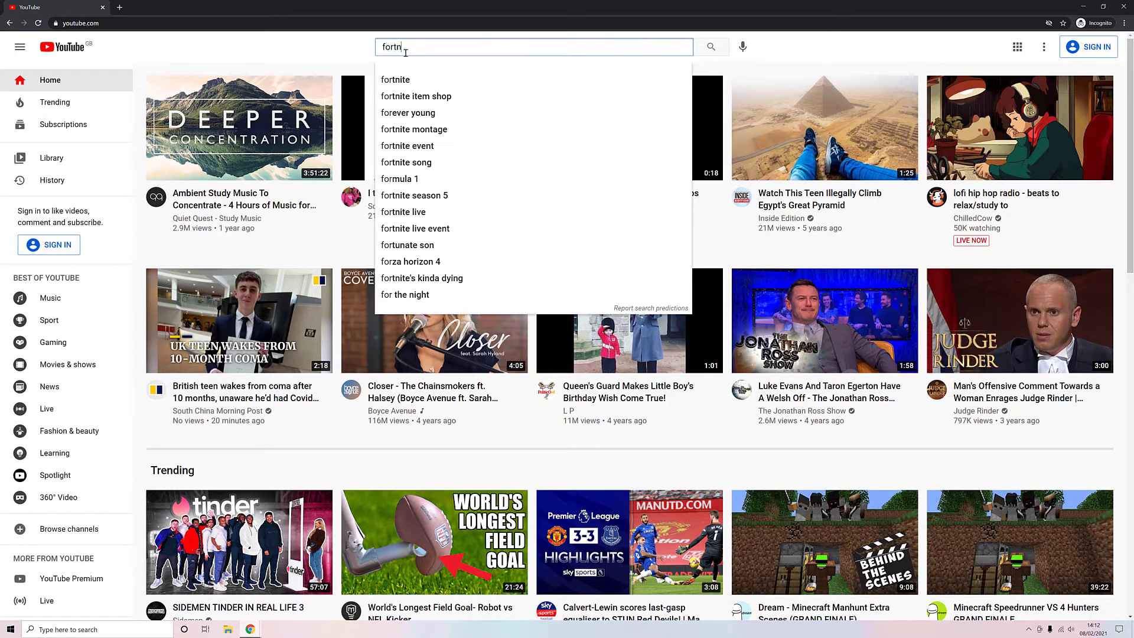
{"action": "key", "text": "Return"}
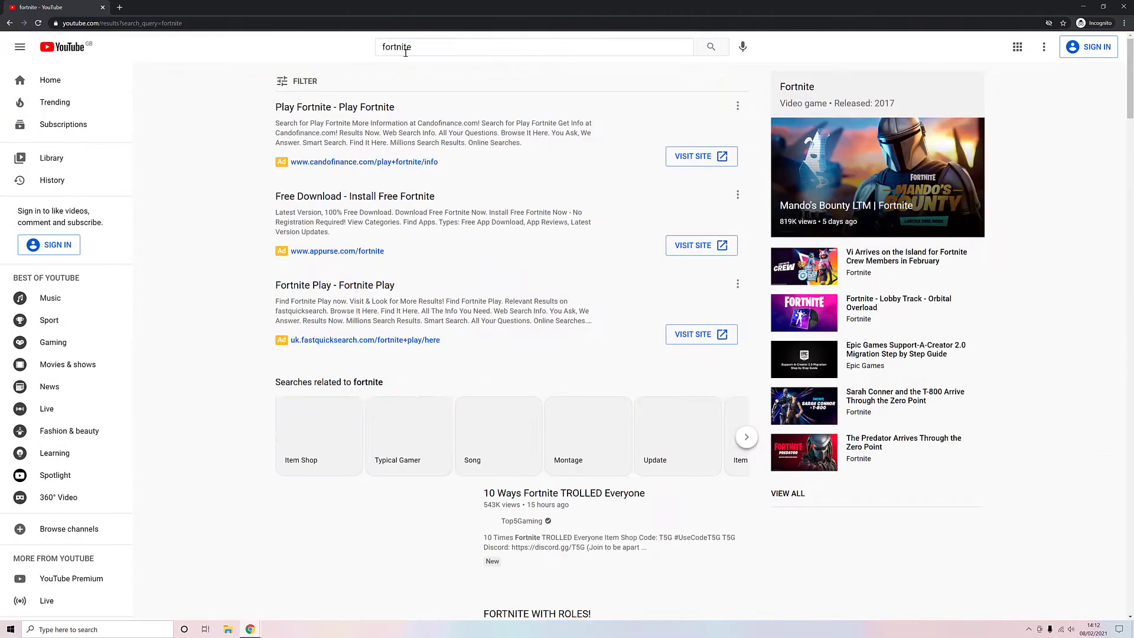
{"action": "scroll", "coordinate": [227, 273], "scroll_direction": "down", "scroll_amount": 5}
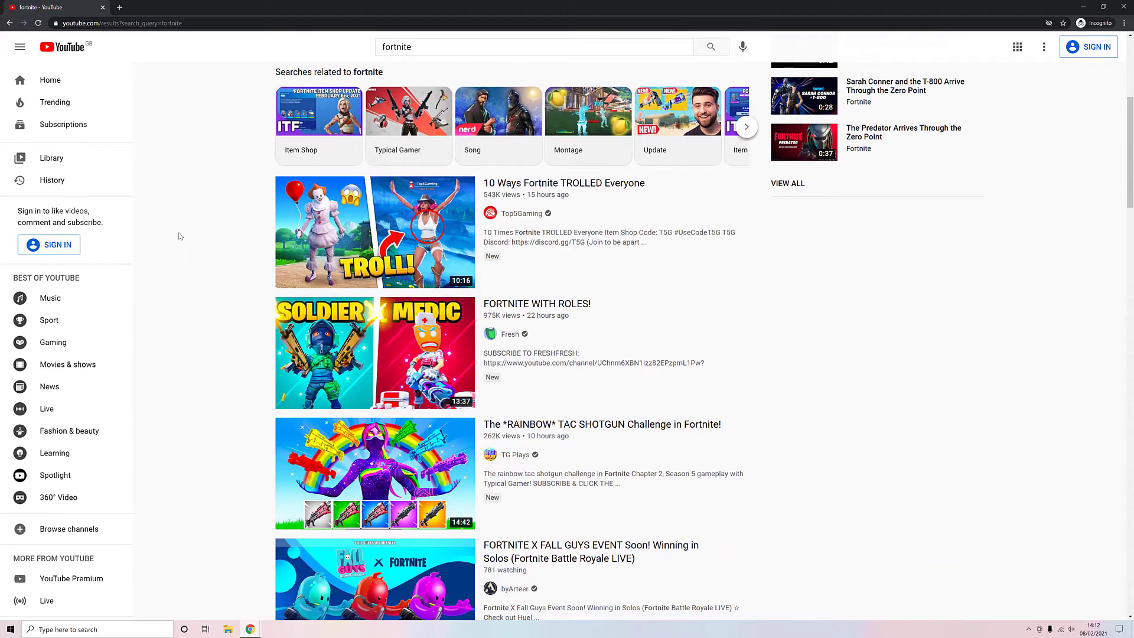
{"action": "scroll", "coordinate": [184, 235], "scroll_direction": "down", "scroll_amount": 2}
{"action": "scroll", "coordinate": [228, 235], "scroll_direction": "up", "scroll_amount": 7}
{"action": "scroll", "coordinate": [389, 154], "scroll_direction": "up", "scroll_amount": 1}
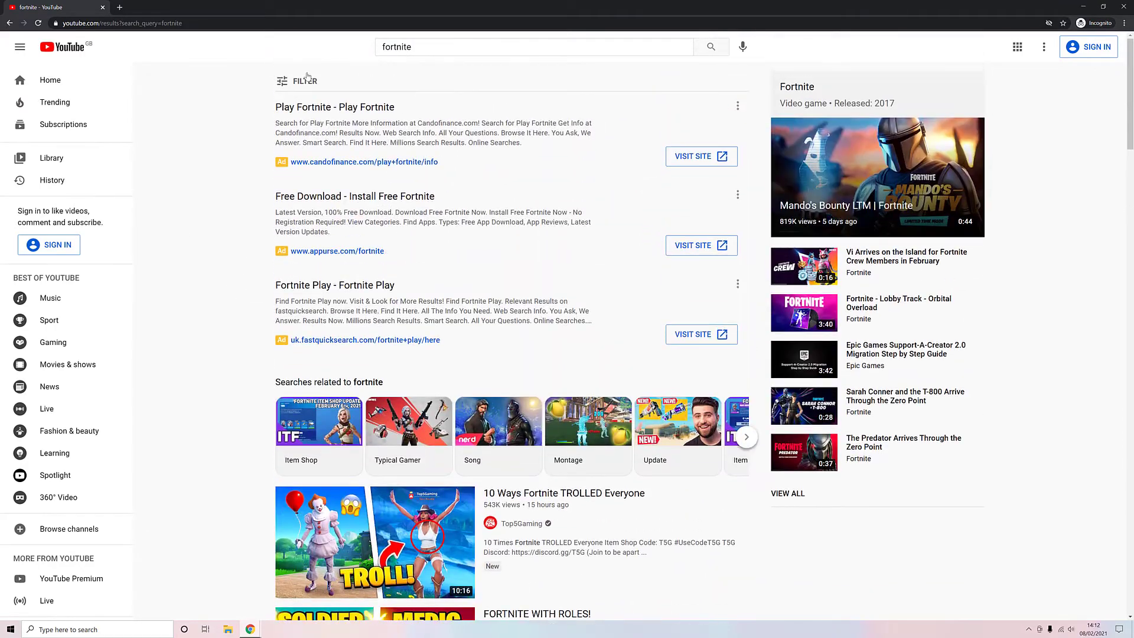
Filter the YouTube results by the Channel type and open the official Fortnite channel.
{"action": "left_click", "coordinate": [300, 81]}
{"action": "left_click", "coordinate": [395, 158]}
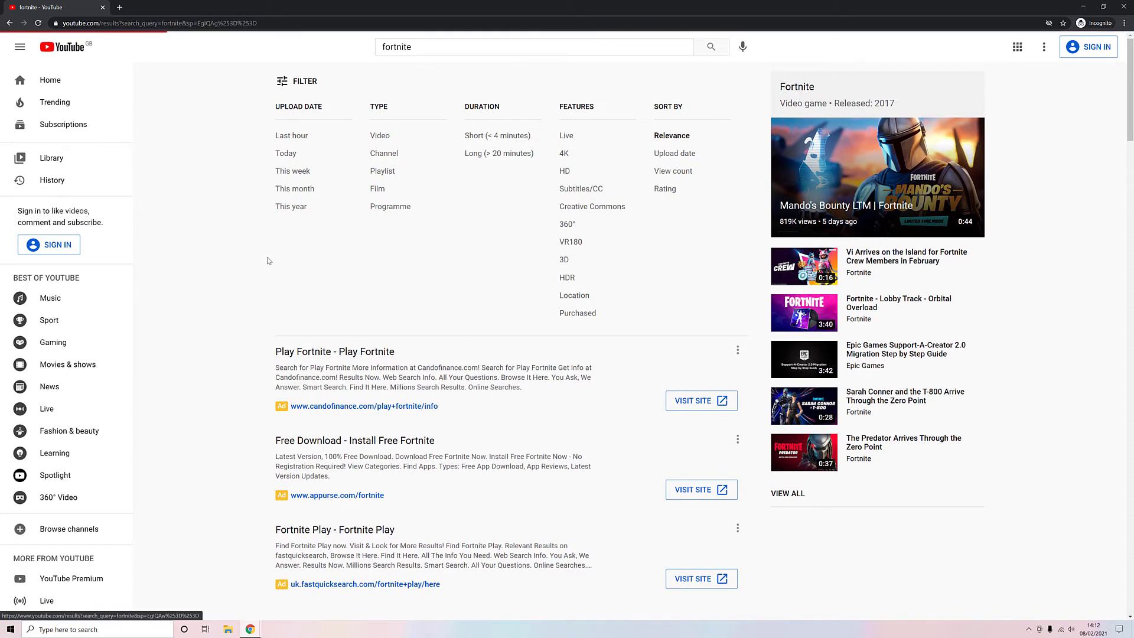
{"action": "scroll", "coordinate": [266, 251], "scroll_direction": "down", "scroll_amount": 4}
{"action": "scroll", "coordinate": [404, 302], "scroll_direction": "up", "scroll_amount": 1}
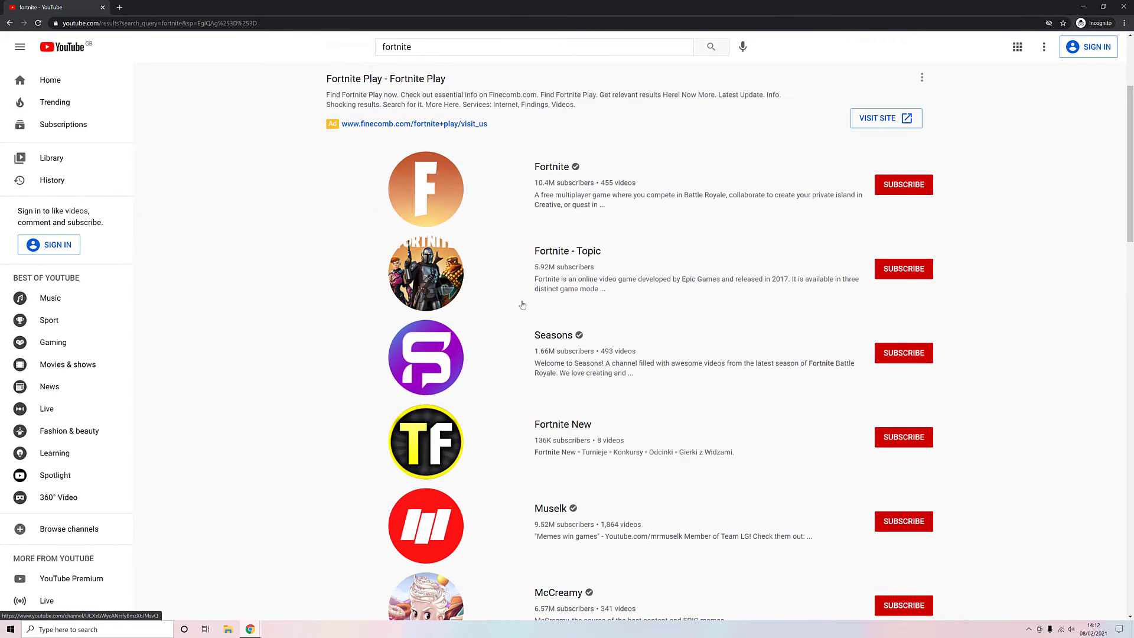
{"action": "left_click", "coordinate": [551, 140]}
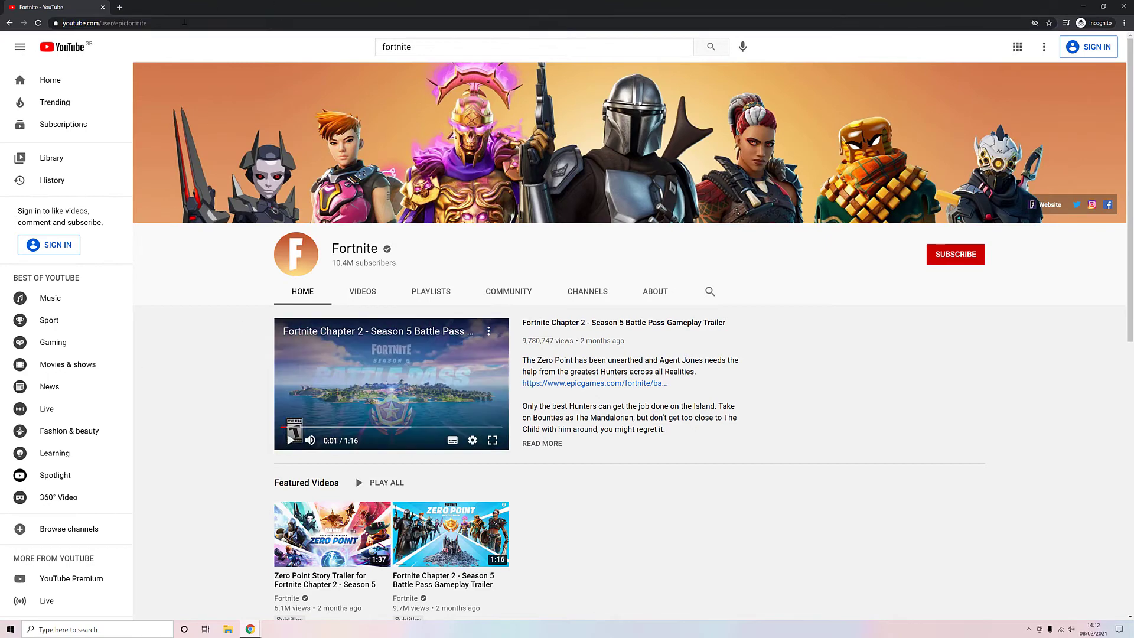
{"action": "right_click", "coordinate": [106, 23]}
{"action": "left_click", "coordinate": [127, 62]}
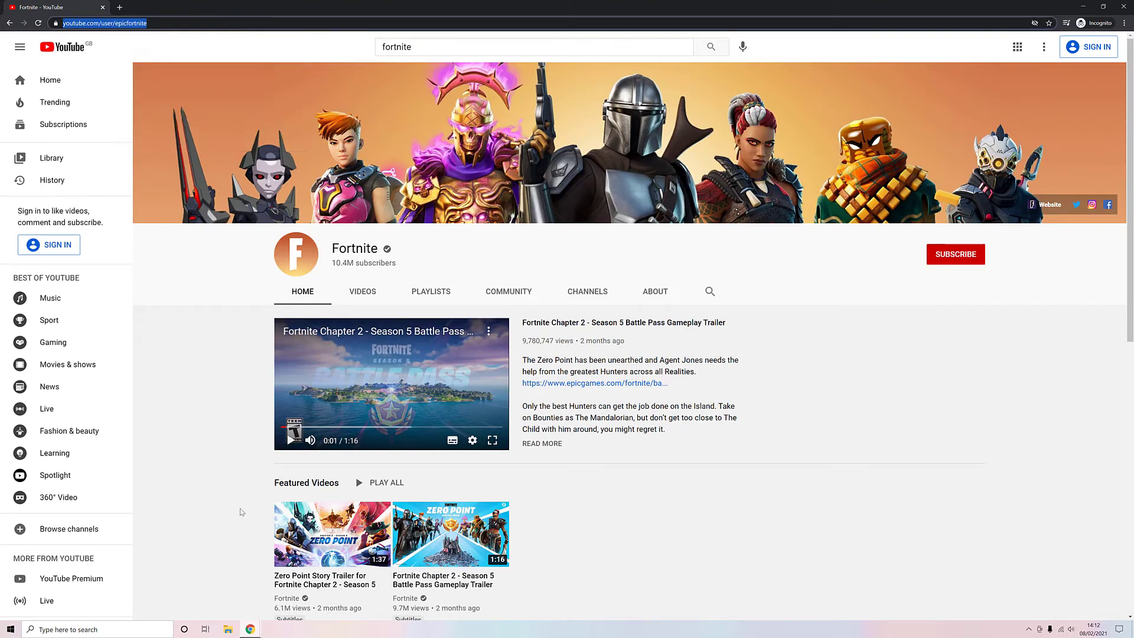
{"action": "left_click", "coordinate": [230, 612]}
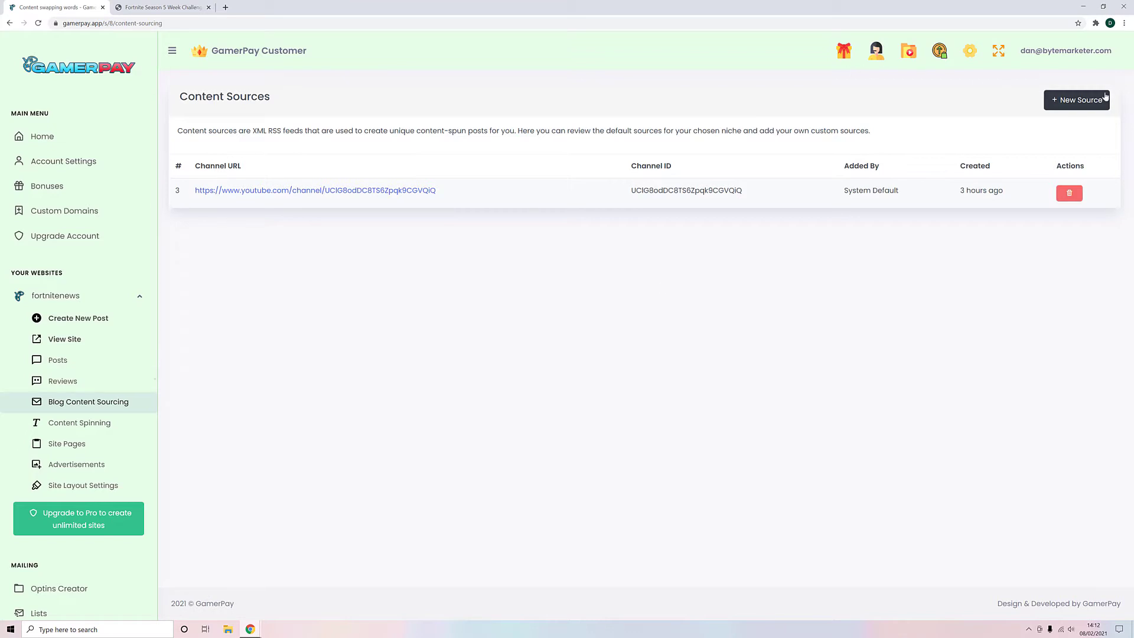
{"action": "left_click", "coordinate": [1069, 100]}
{"action": "right_click", "coordinate": [258, 133]}
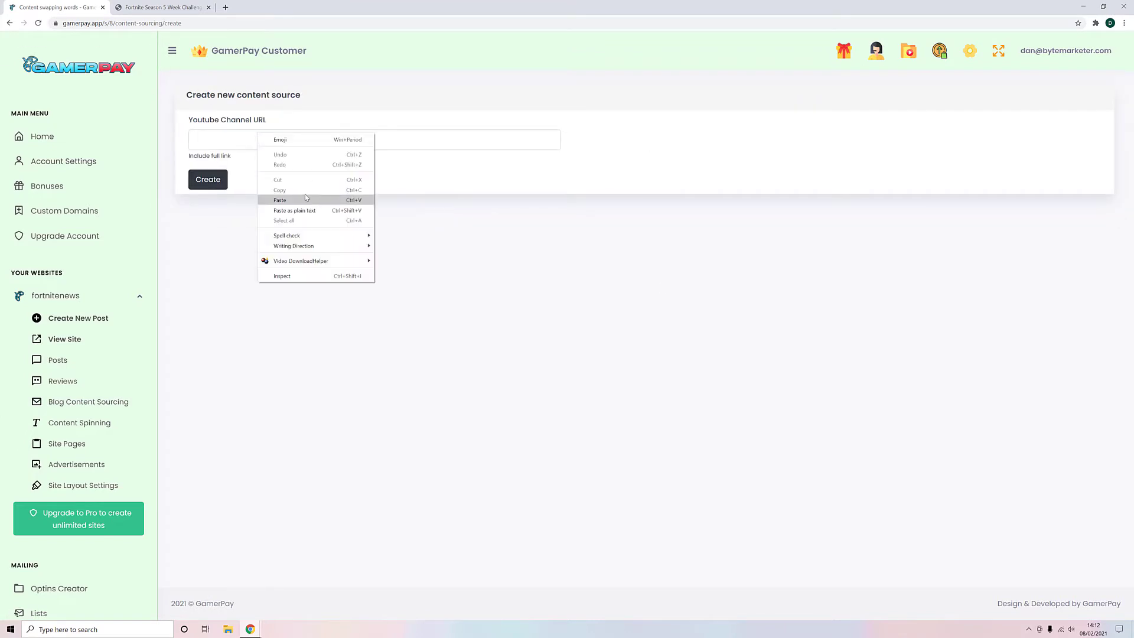
{"action": "left_click", "coordinate": [305, 193]}
{"action": "left_click", "coordinate": [216, 186]}
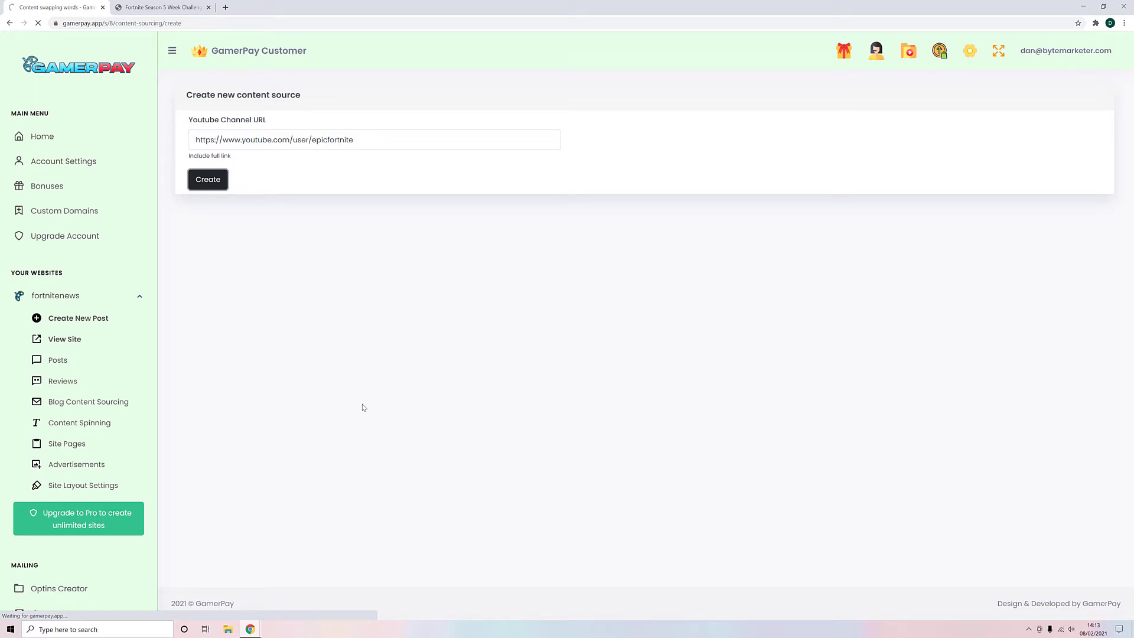
Switch to the live "Fortnite Season 5 Week Challenges & Quests Leaked" post and review its challenge list, images and text.
{"action": "left_click", "coordinate": [160, 3]}
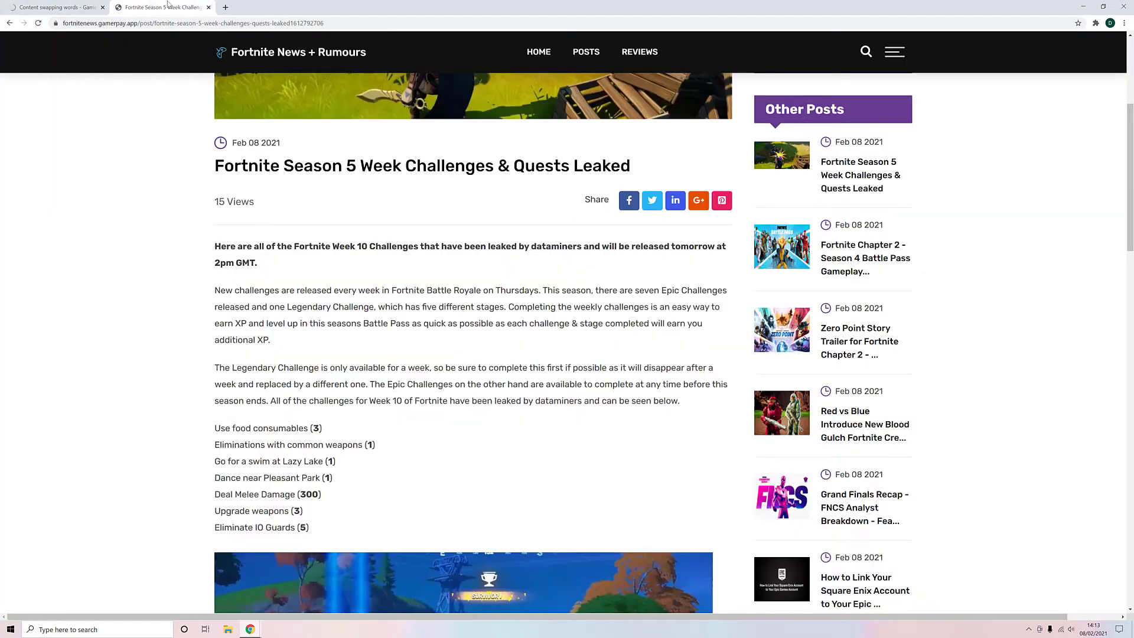
{"action": "scroll", "coordinate": [344, 384], "scroll_direction": "down", "scroll_amount": 8}
{"action": "scroll", "coordinate": [345, 389], "scroll_direction": "up", "scroll_amount": 10}
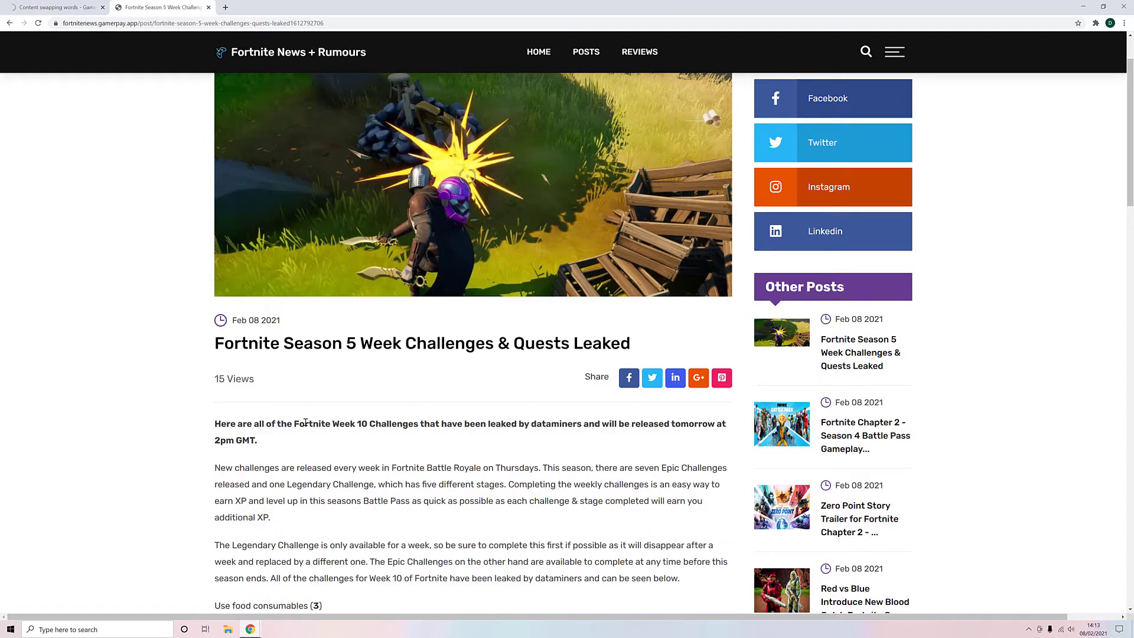
{"action": "scroll", "coordinate": [327, 436], "scroll_direction": "down", "scroll_amount": 3}
{"action": "scroll", "coordinate": [217, 458], "scroll_direction": "down", "scroll_amount": 2}
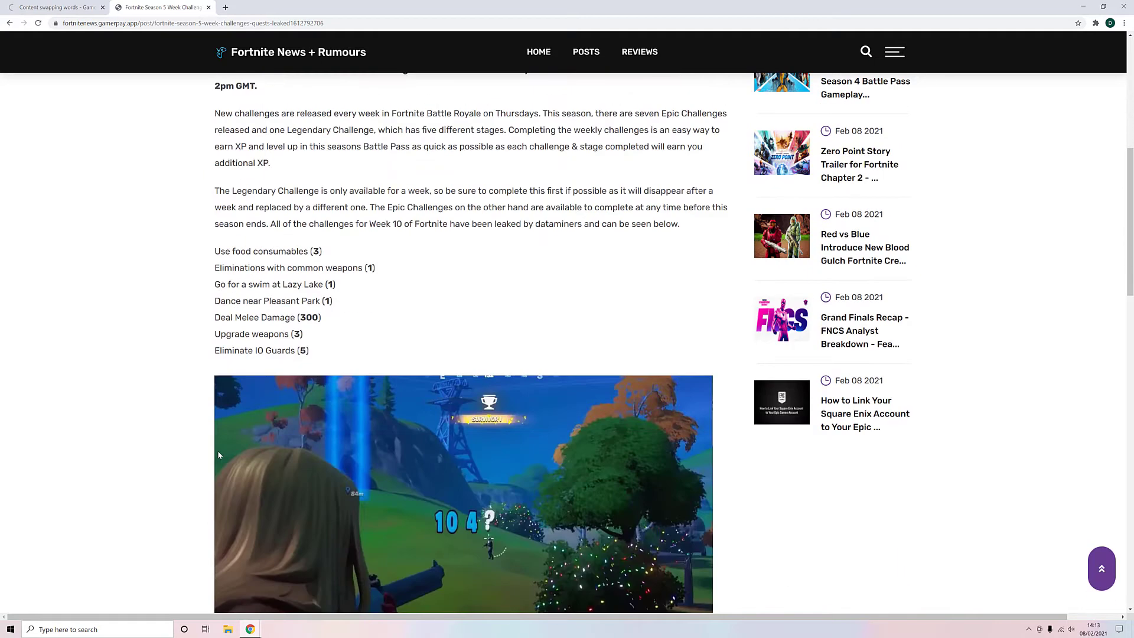
{"action": "scroll", "coordinate": [217, 450], "scroll_direction": "up", "scroll_amount": 2}
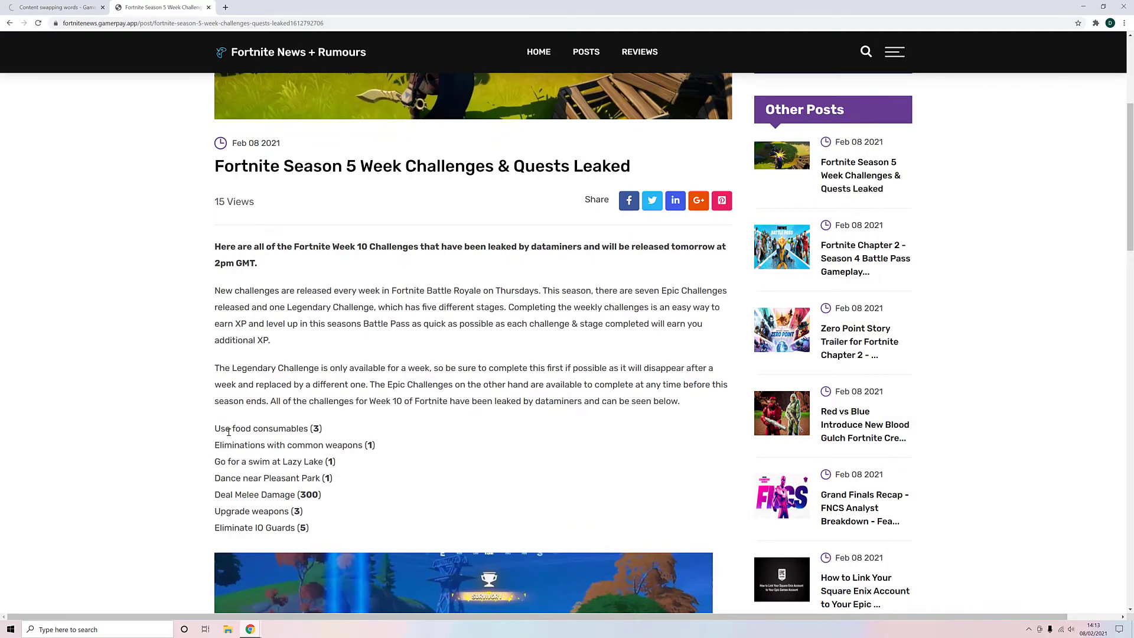
{"action": "scroll", "coordinate": [228, 432], "scroll_direction": "down", "scroll_amount": 5}
{"action": "scroll", "coordinate": [229, 432], "scroll_direction": "up", "scroll_amount": 5}
{"action": "scroll", "coordinate": [221, 496], "scroll_direction": "down", "scroll_amount": 10}
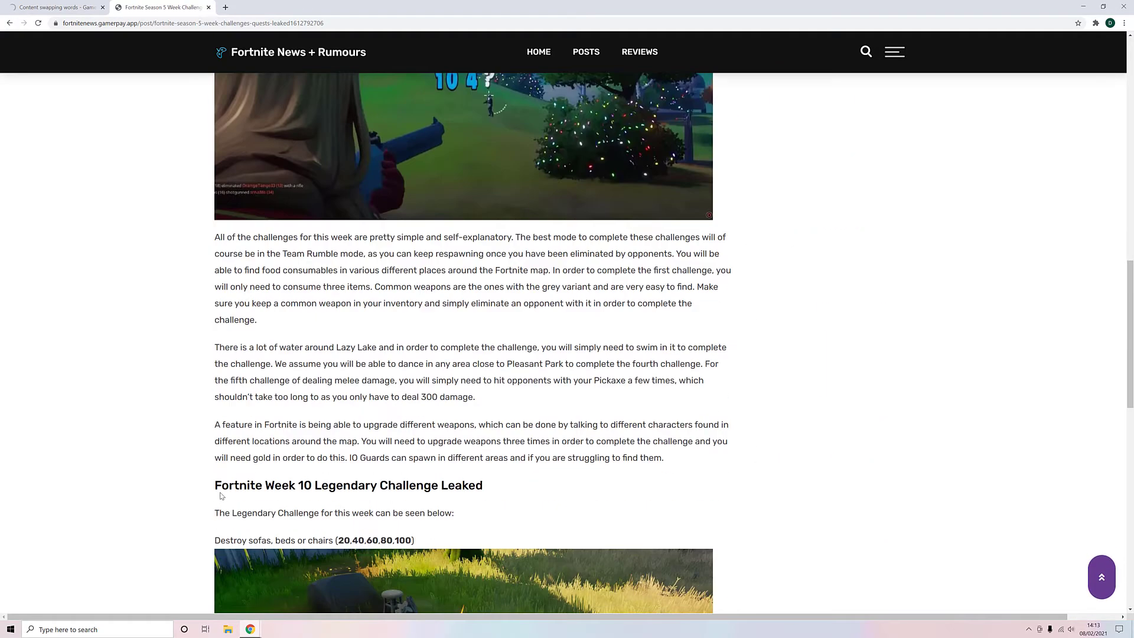
{"action": "scroll", "coordinate": [221, 496], "scroll_direction": "up", "scroll_amount": 10}
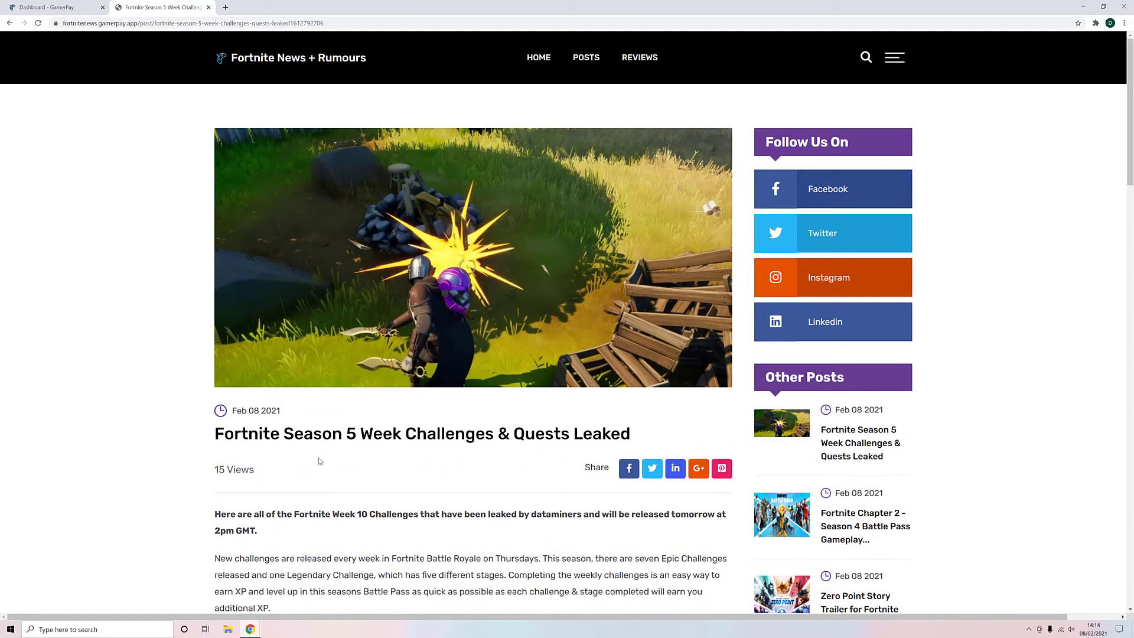
Switch to the GamerPay dashboard, go to the fortnitenews site's posts and start a new blog post.
{"action": "left_click", "coordinate": [60, 5]}
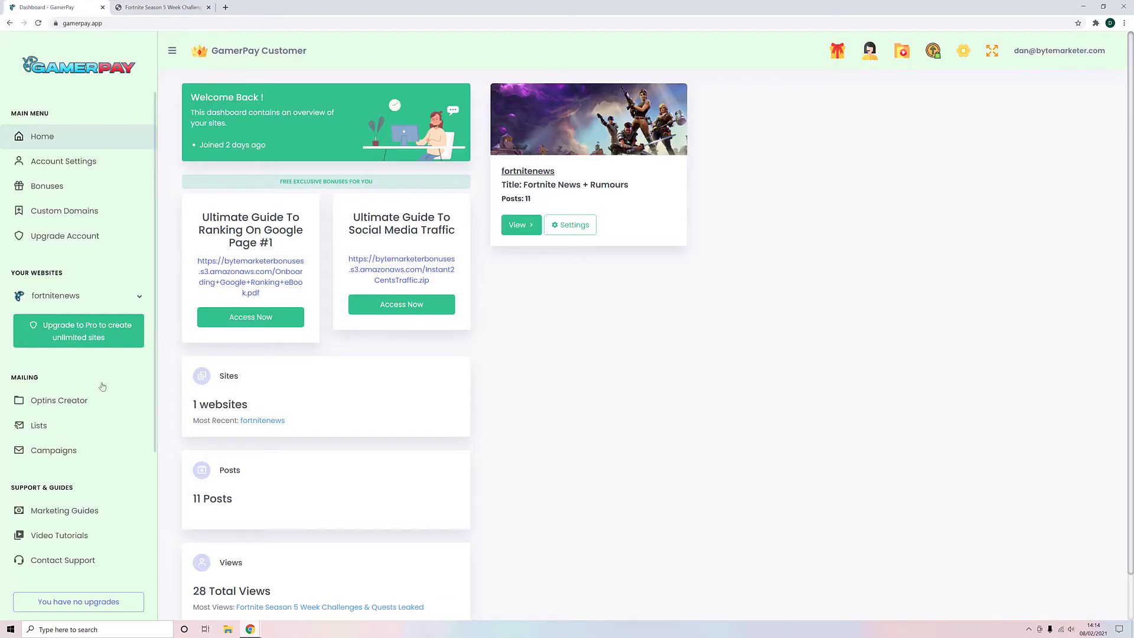
{"action": "left_click", "coordinate": [124, 297]}
{"action": "left_click", "coordinate": [60, 360]}
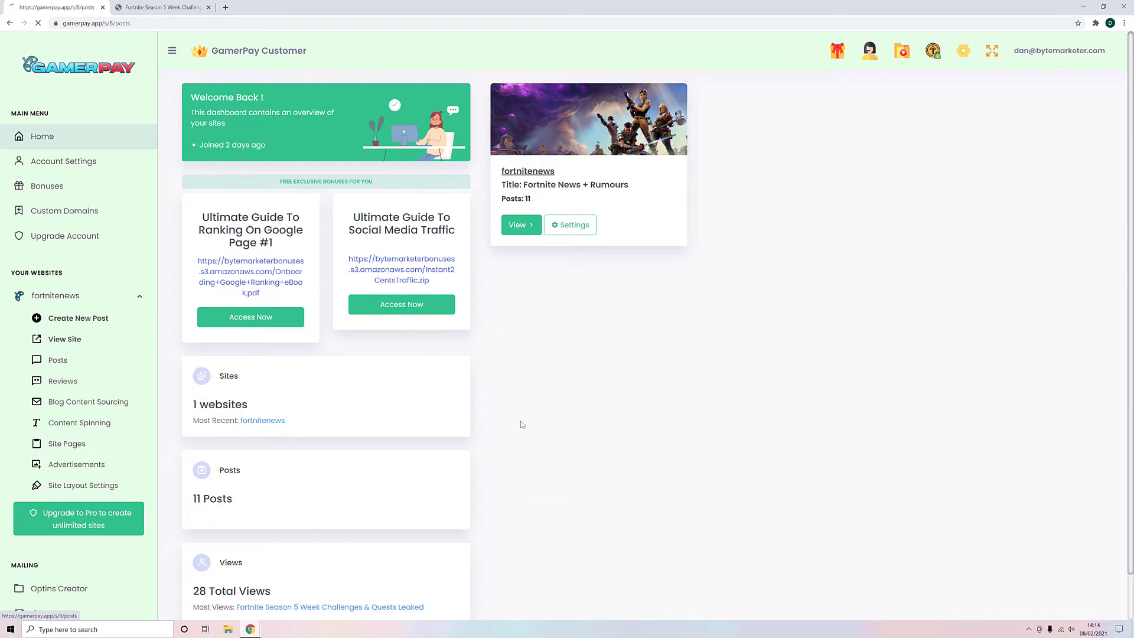
{"action": "right_click", "coordinate": [966, 198]}
{"action": "left_click", "coordinate": [925, 222]}
{"action": "left_click", "coordinate": [1024, 100]}
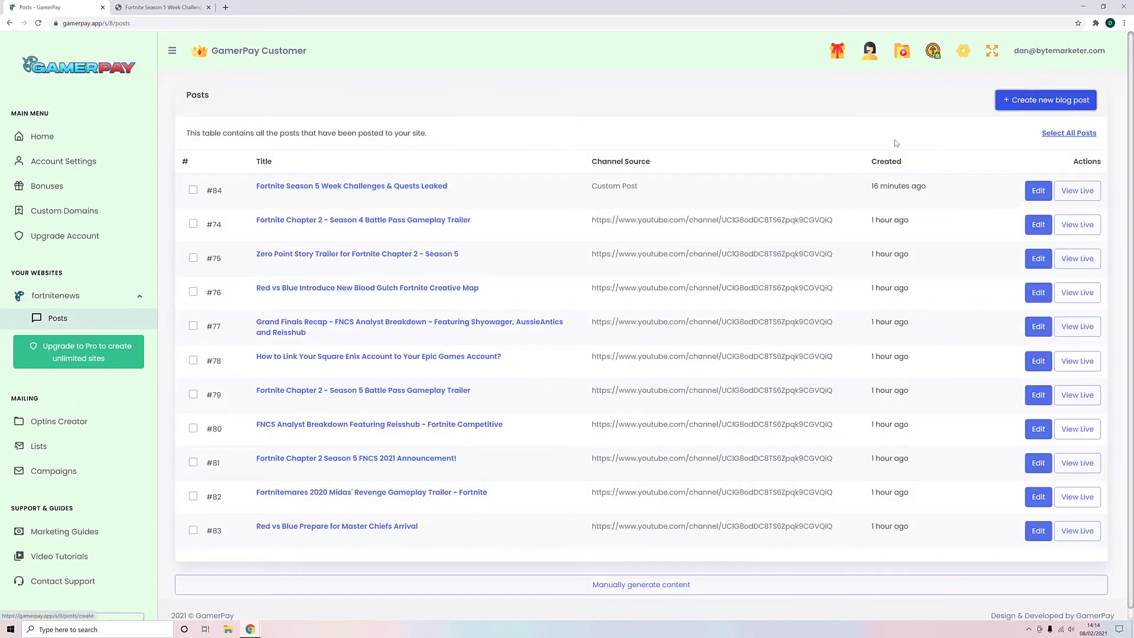
{"action": "left_click", "coordinate": [1029, 103]}
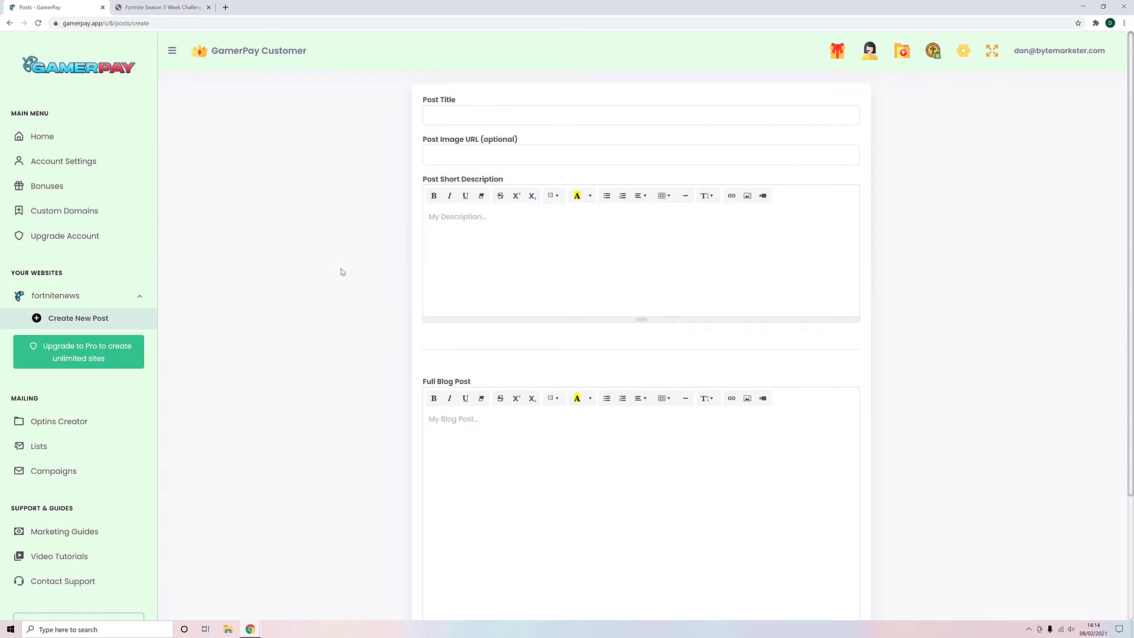
Enter "My latest fortnite thoughts...." as the full blog post text and make it bold.
{"action": "scroll", "coordinate": [498, 332], "scroll_direction": "down", "scroll_amount": 3}
{"action": "scroll", "coordinate": [496, 472], "scroll_direction": "up", "scroll_amount": 3}
{"action": "scroll", "coordinate": [529, 496], "scroll_direction": "down", "scroll_amount": 3}
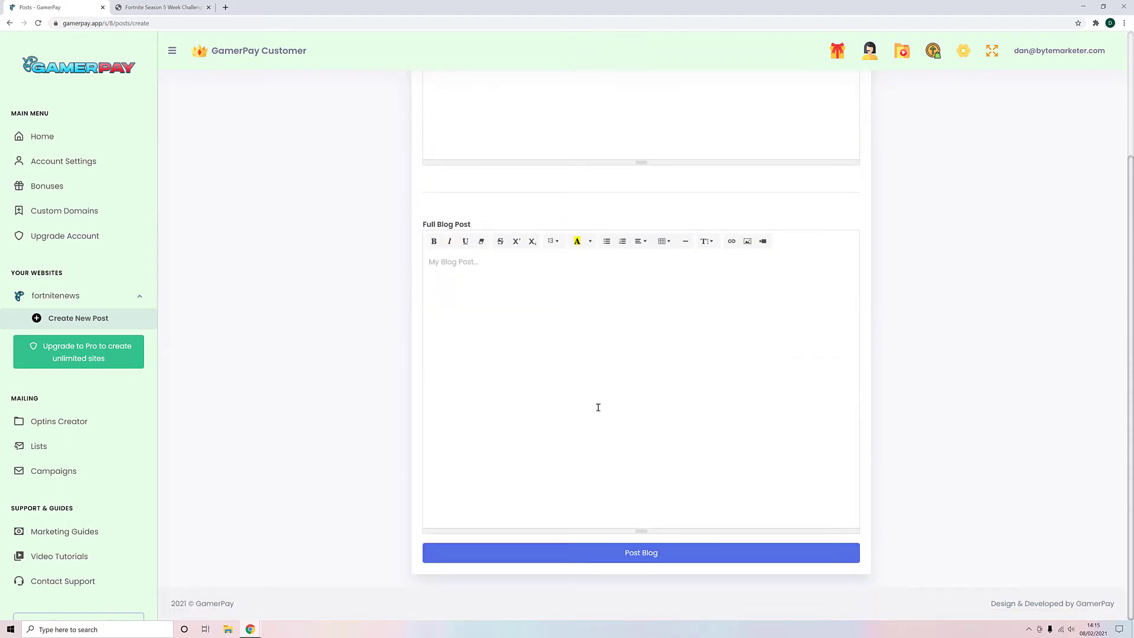
{"action": "scroll", "coordinate": [598, 408], "scroll_direction": "up", "scroll_amount": 3}
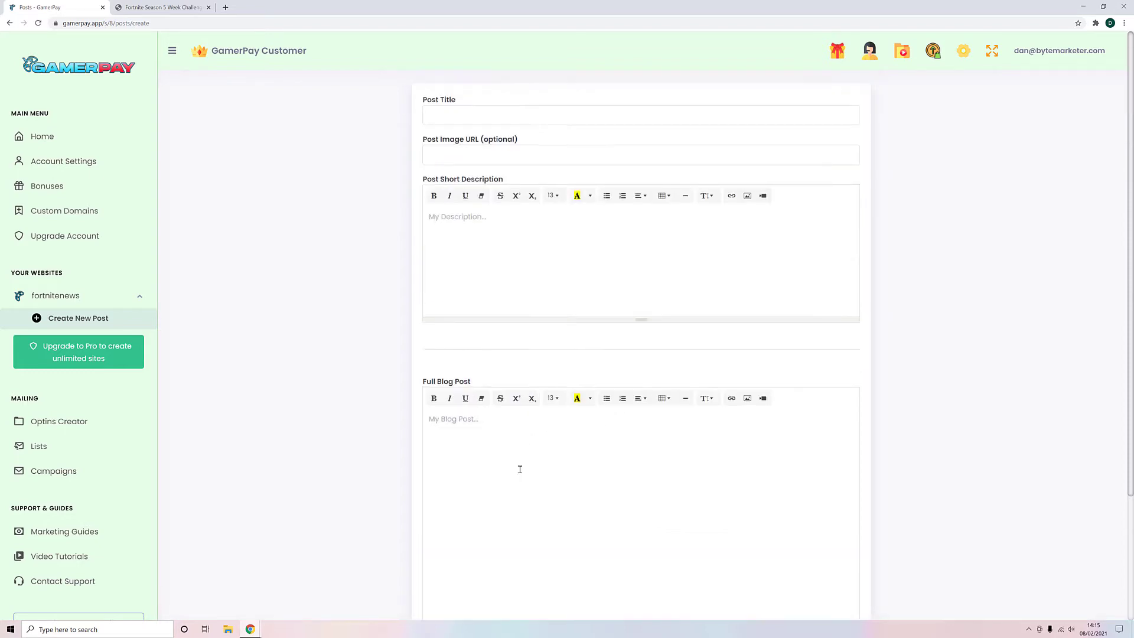
{"action": "scroll", "coordinate": [479, 420], "scroll_direction": "down", "scroll_amount": 3}
{"action": "scroll", "coordinate": [494, 417], "scroll_direction": "up", "scroll_amount": 3}
{"action": "left_click_drag", "start_coordinate": [435, 418], "coordinate": [493, 428]}
{"action": "type", "text": "My latest fortnite thoughts...."}
{"action": "scroll", "coordinate": [557, 459], "scroll_direction": "down", "scroll_amount": 2}
{"action": "triple_click", "coordinate": [512, 286]}
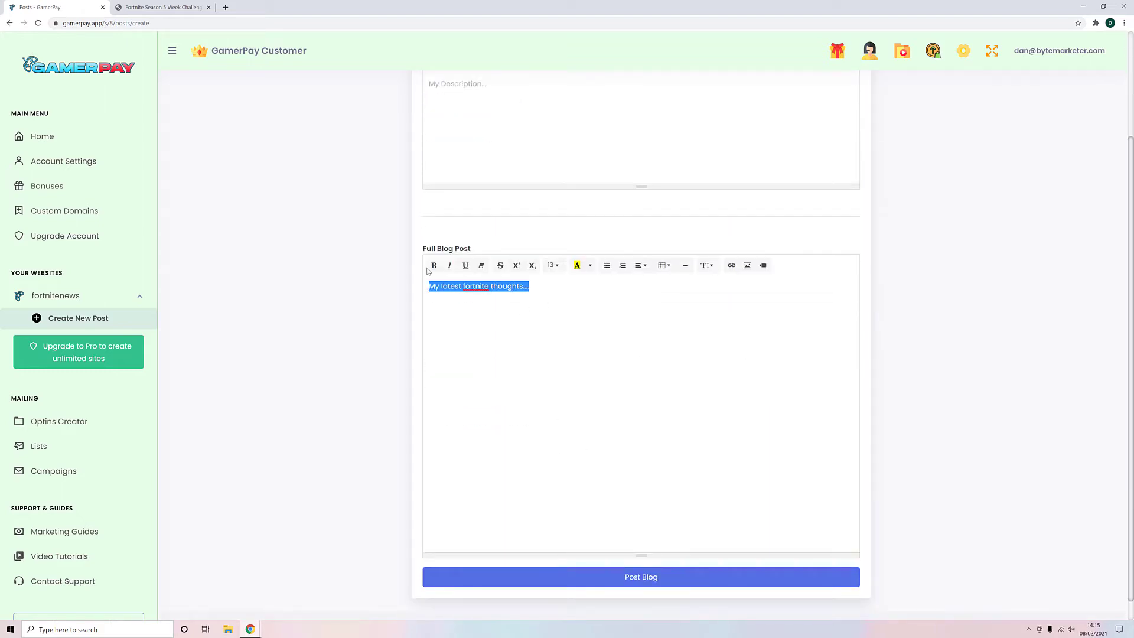
{"action": "left_click", "coordinate": [598, 301]}
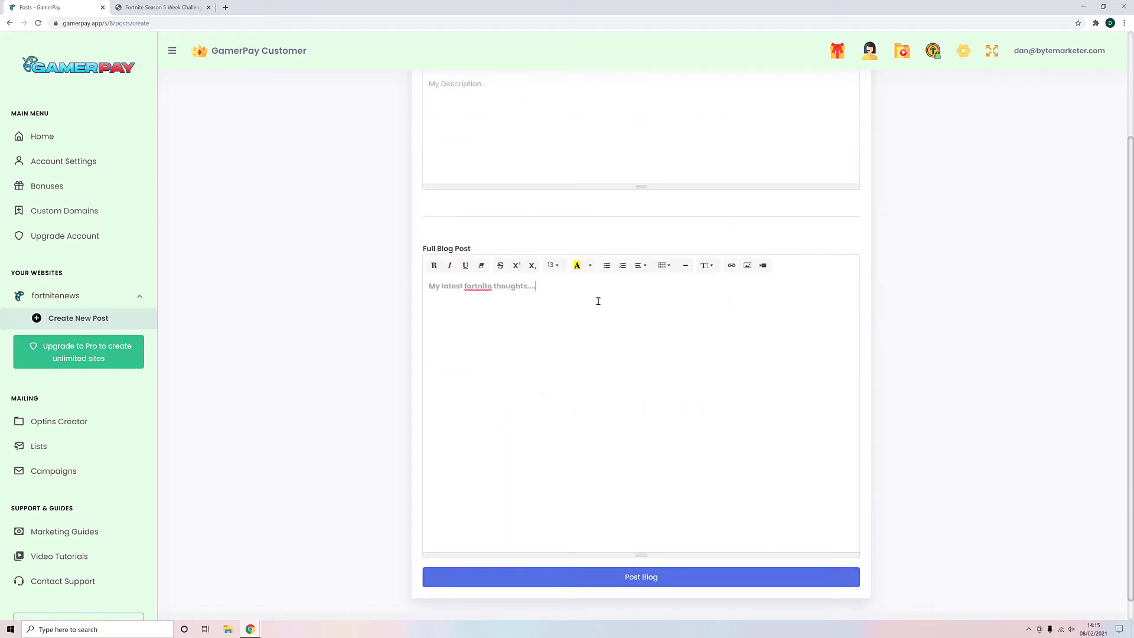
Check the full blog post editor's options for inserting an image and a video, closing each without adding anything.
{"action": "left_click", "coordinate": [747, 265]}
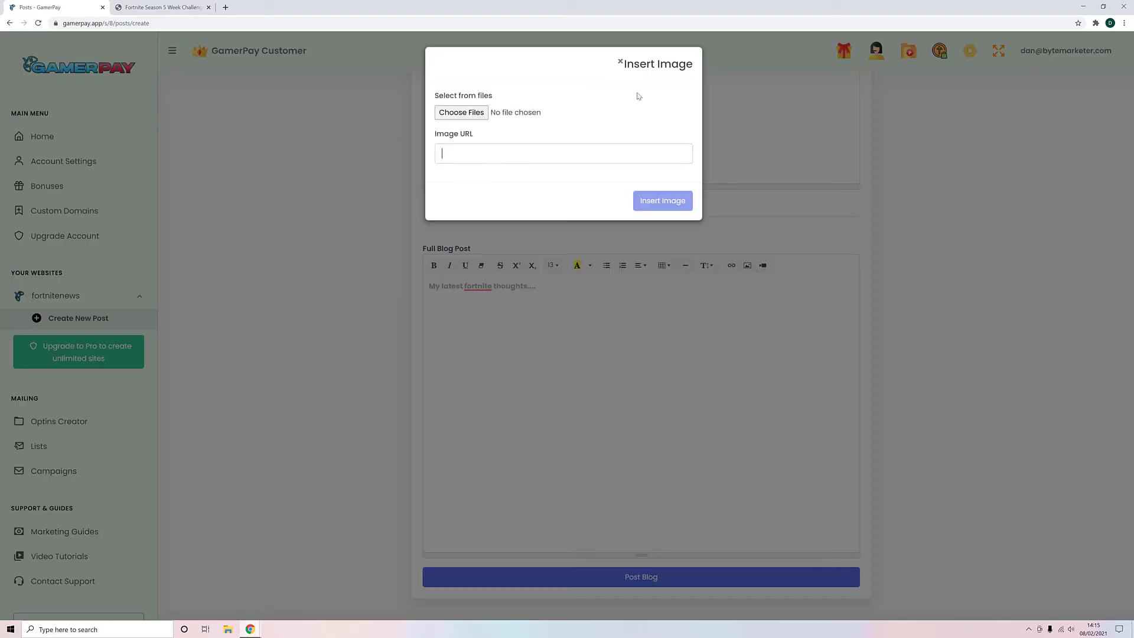
{"action": "left_click", "coordinate": [597, 405]}
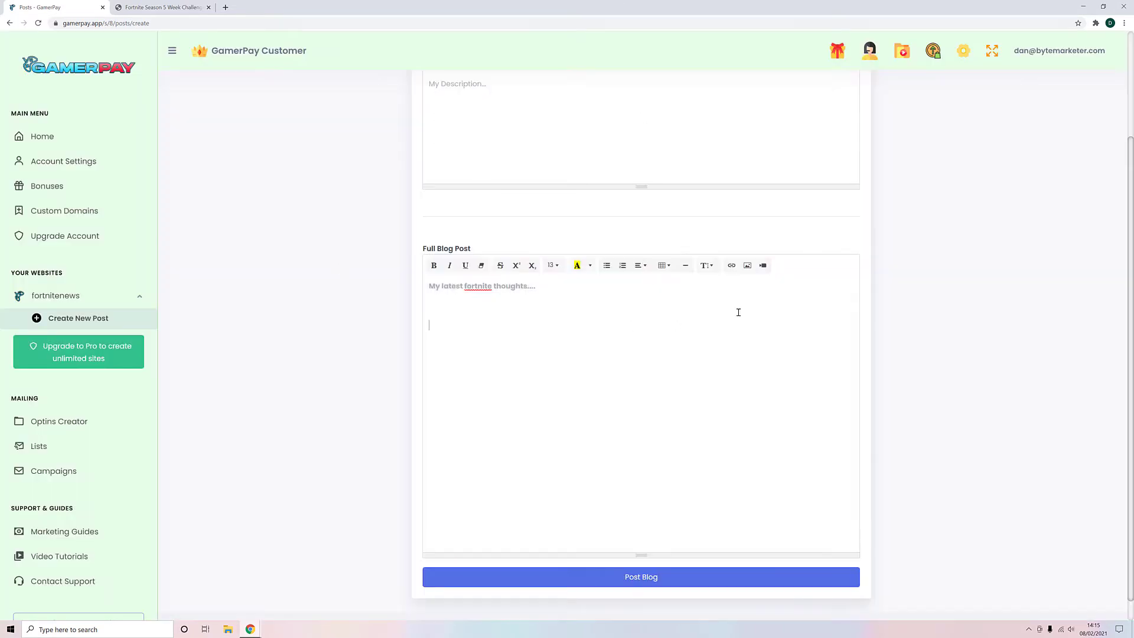
{"action": "left_click", "coordinate": [763, 265]}
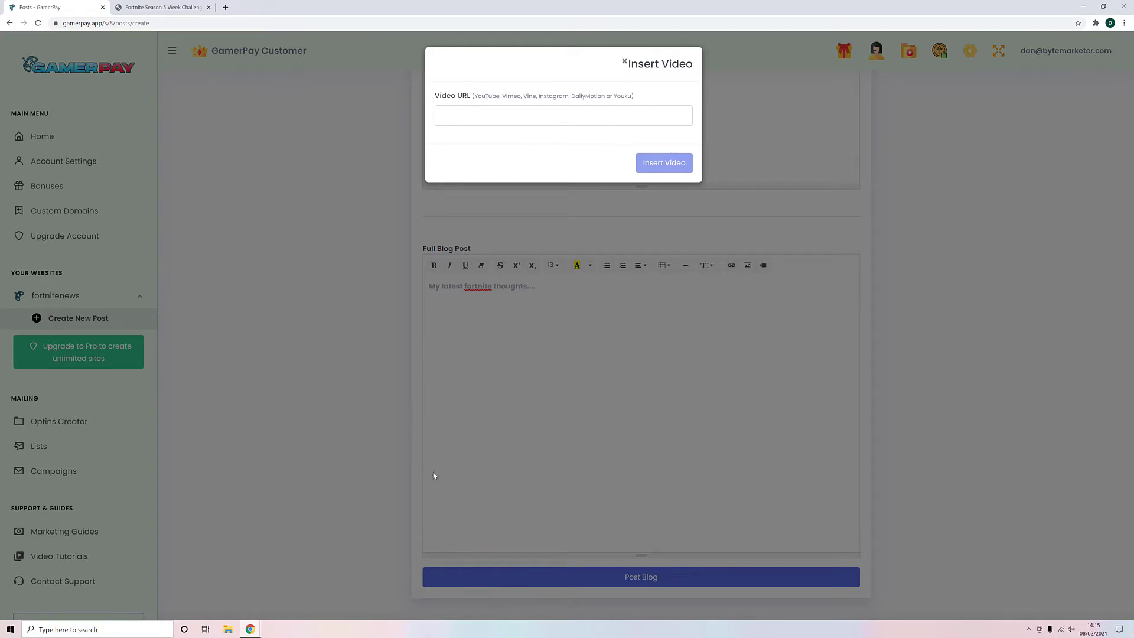
{"action": "left_click", "coordinate": [414, 344]}
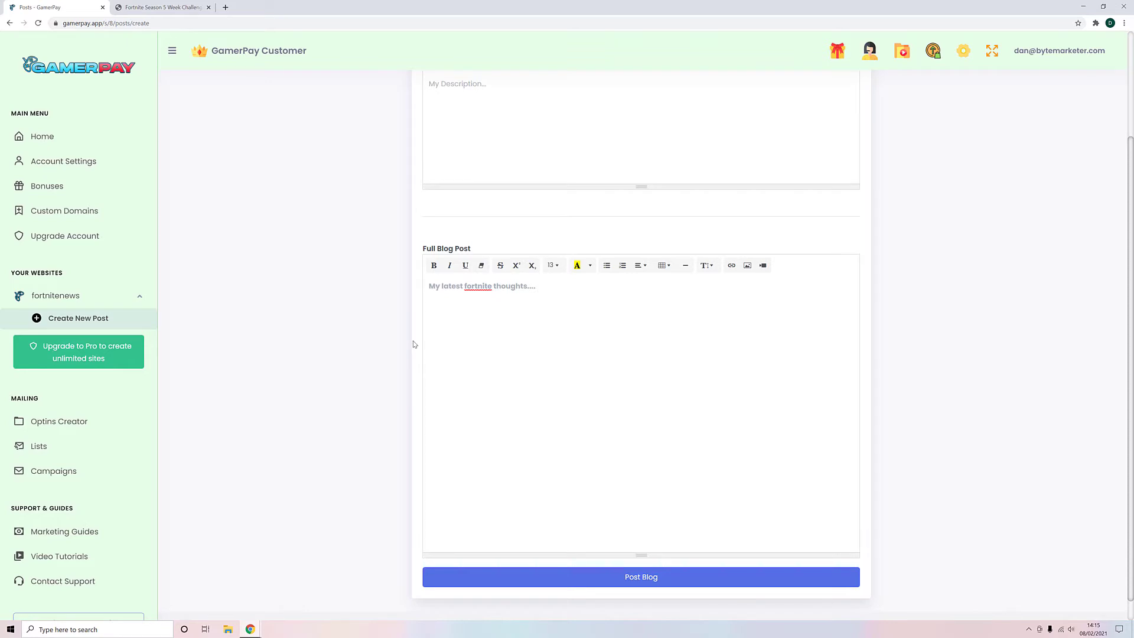
{"action": "scroll", "coordinate": [398, 315], "scroll_direction": "up", "scroll_amount": 3}
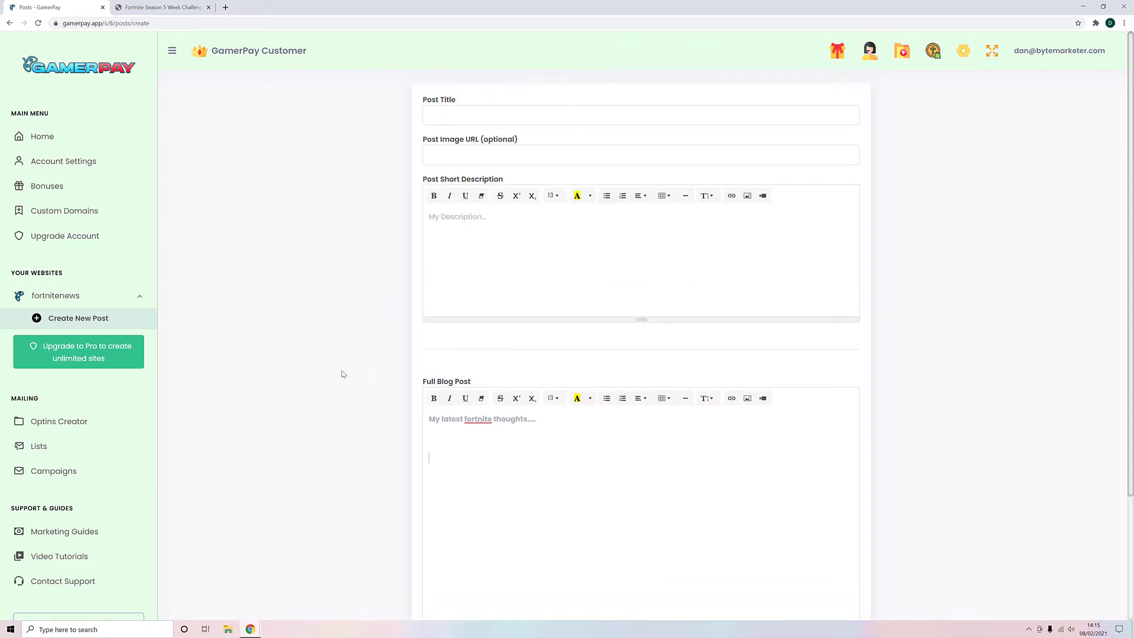
Review the fortnitenews posts list and inspect the newest "Fortnite Chapter 2 - Season 5 Battle Pass Gameplay Trailer" post in its editor.
{"action": "left_click", "coordinate": [78, 298]}
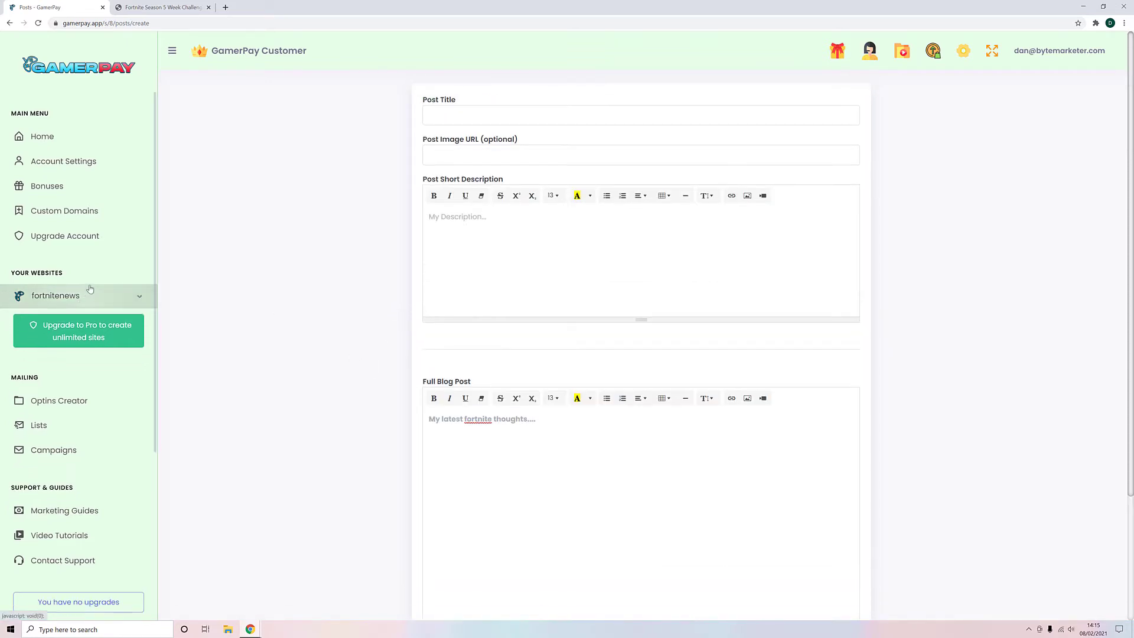
{"action": "left_click", "coordinate": [88, 360]}
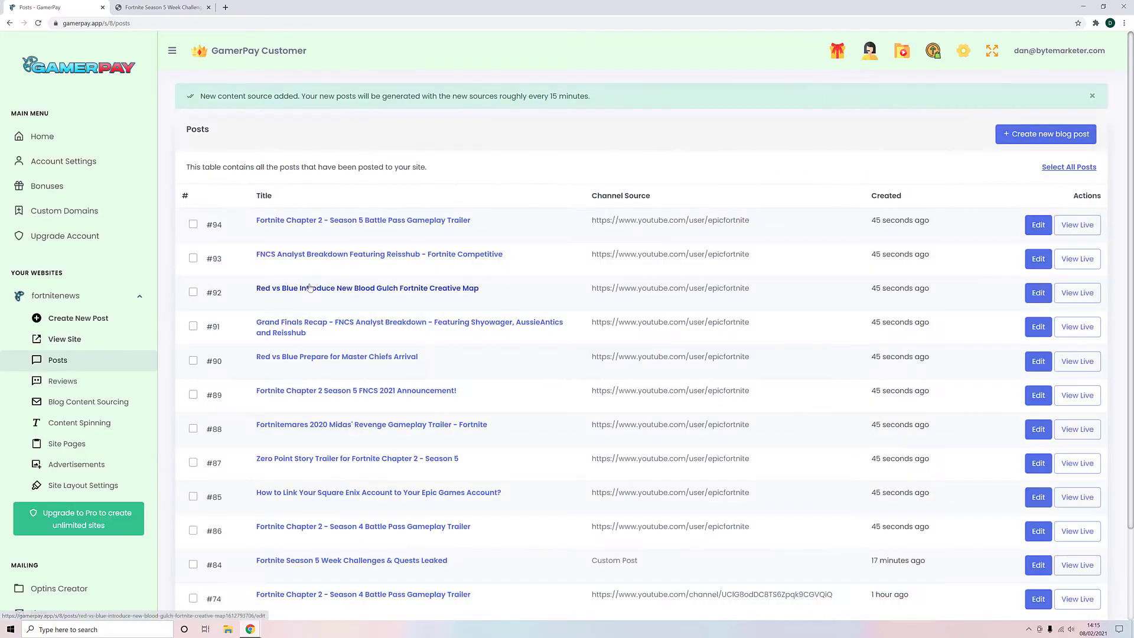
{"action": "scroll", "coordinate": [454, 267], "scroll_direction": "down", "scroll_amount": 2}
{"action": "scroll", "coordinate": [590, 262], "scroll_direction": "up", "scroll_amount": 2}
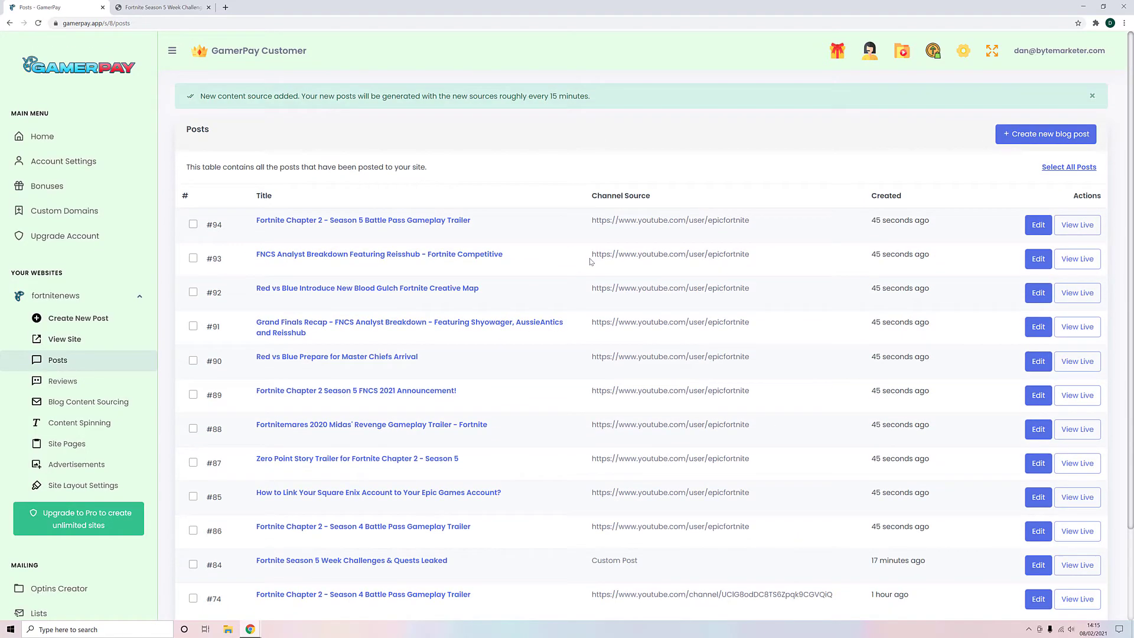
{"action": "left_click", "coordinate": [1039, 225]}
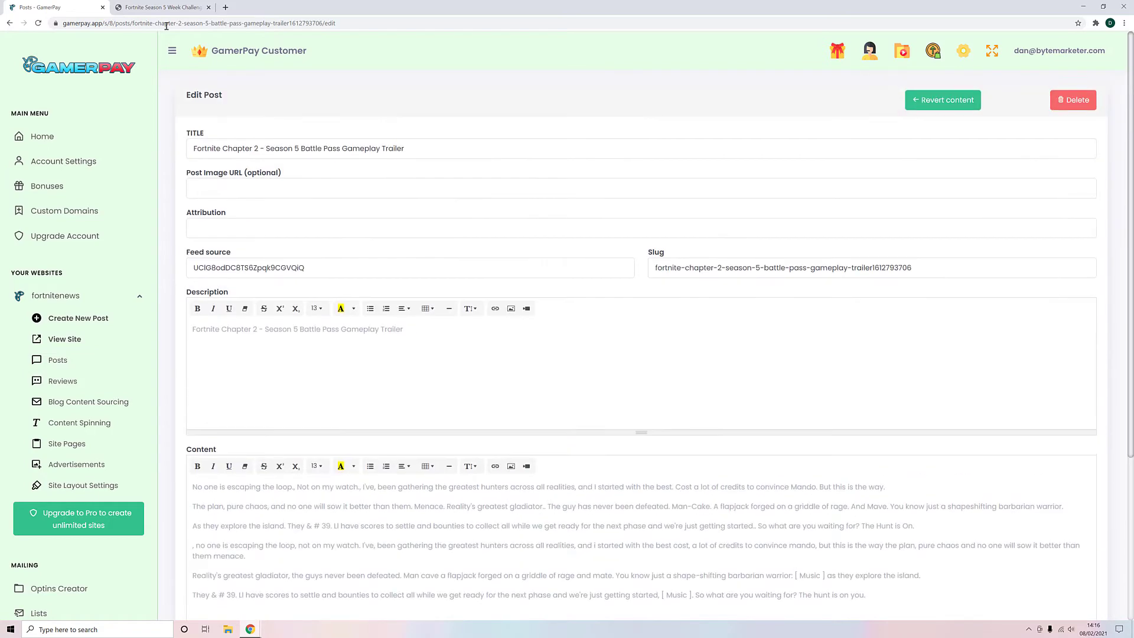
{"action": "left_click", "coordinate": [10, 23]}
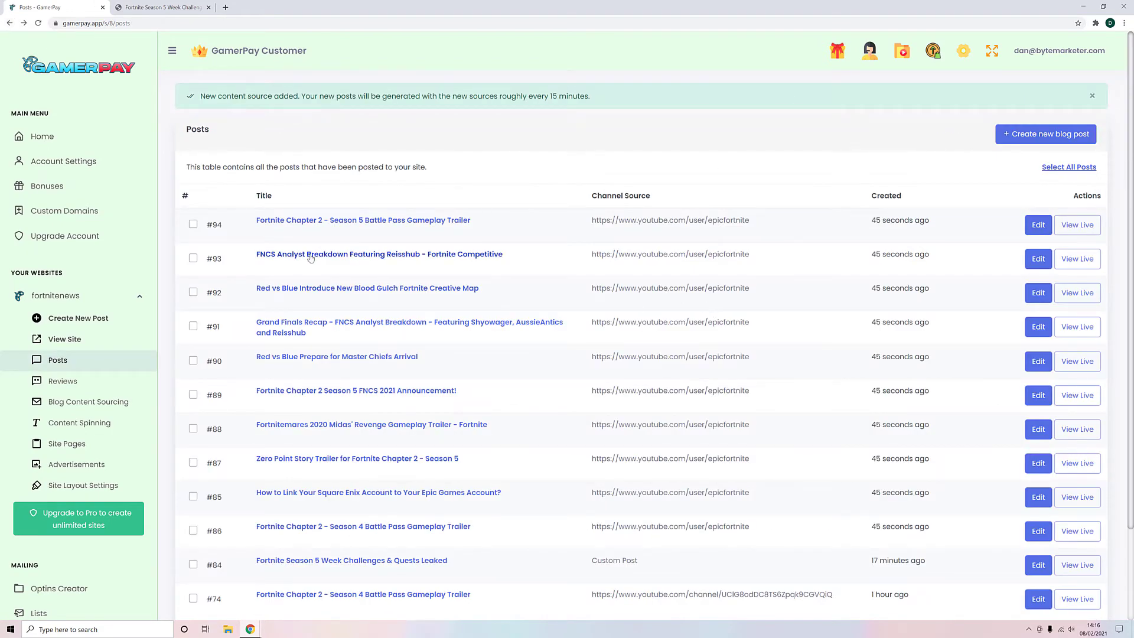
Open the "FNCS Analyst Breakdown Featuring Reisshub - Fortnite Competitive" post for editing, review its fields and content, and return to the posts list.
{"action": "left_click", "coordinate": [1036, 263]}
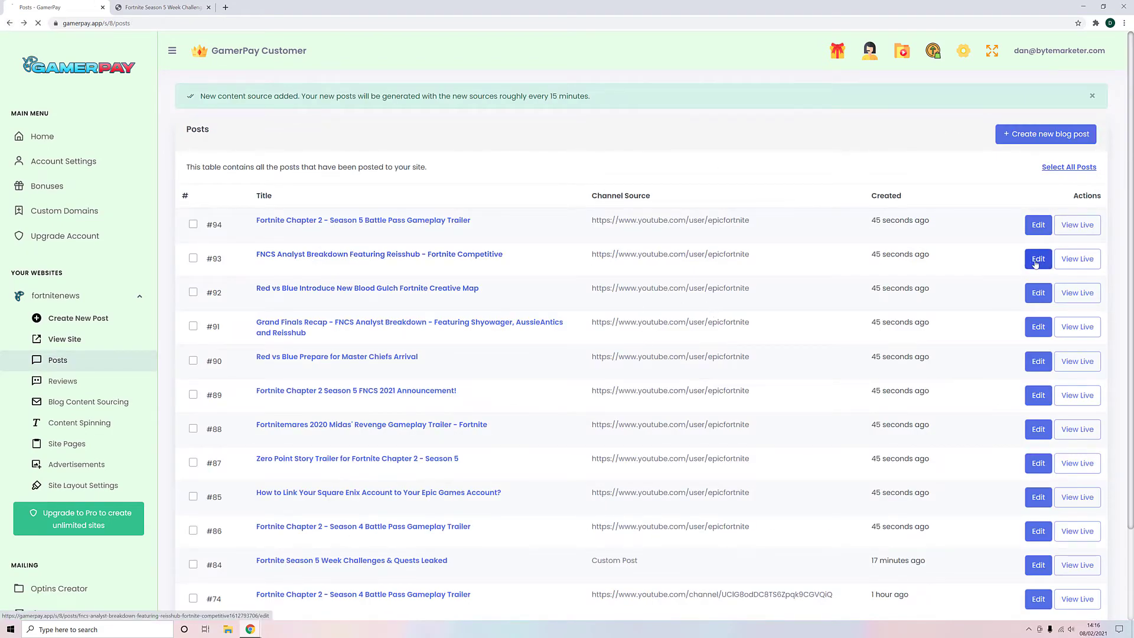
{"action": "scroll", "coordinate": [354, 401], "scroll_direction": "down", "scroll_amount": 10}
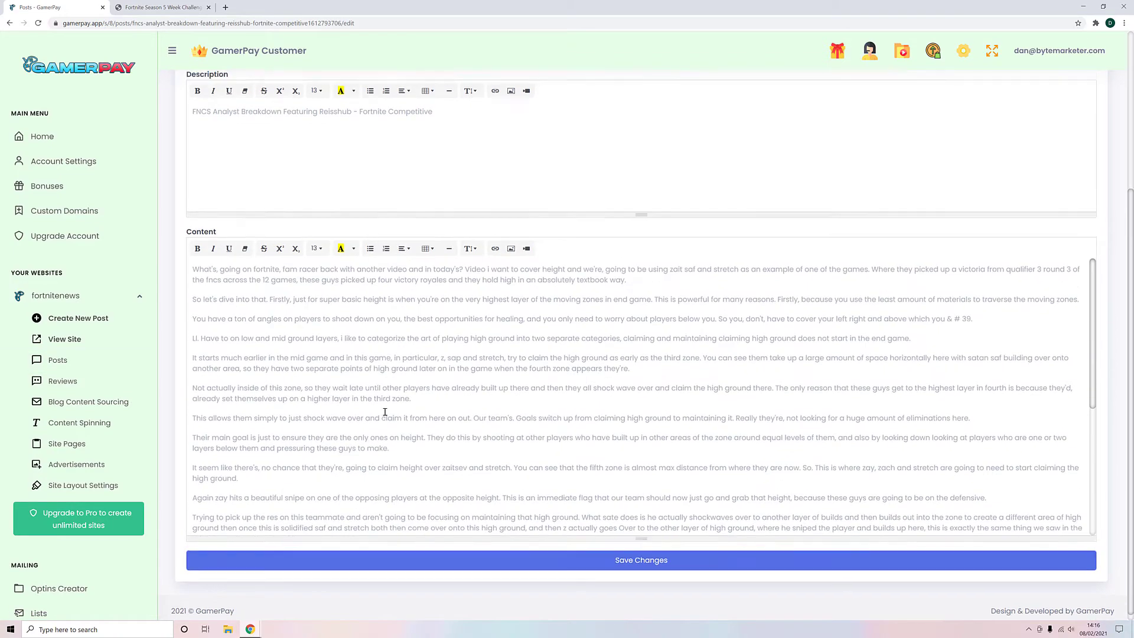
{"action": "scroll", "coordinate": [384, 412], "scroll_direction": "up", "scroll_amount": 4}
{"action": "scroll", "coordinate": [445, 435], "scroll_direction": "down", "scroll_amount": 4}
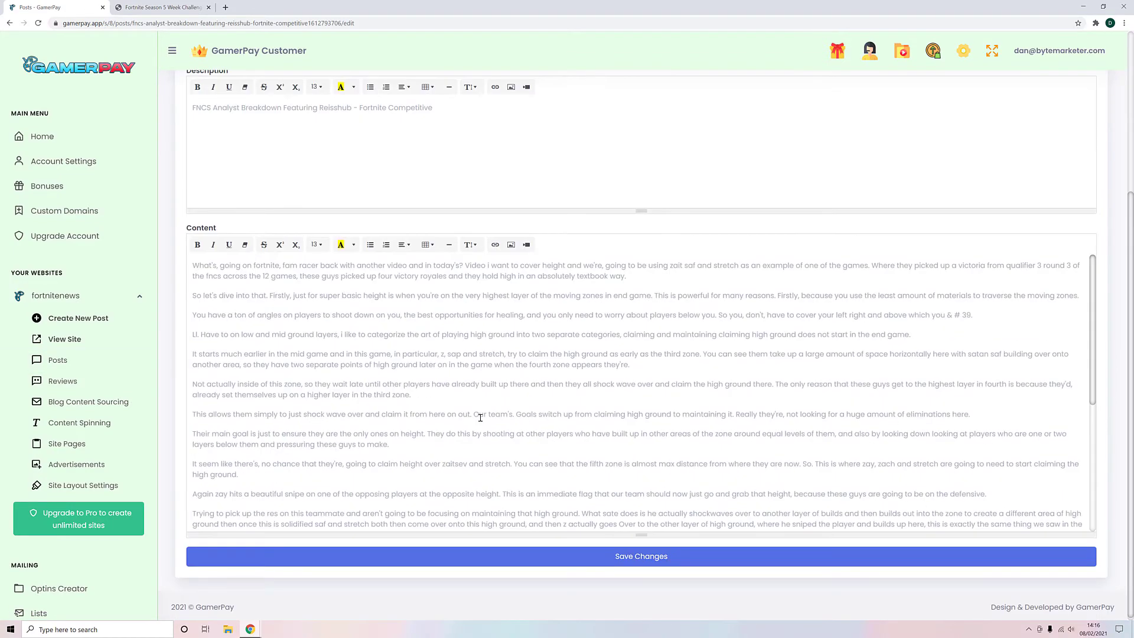
{"action": "scroll", "coordinate": [408, 448], "scroll_direction": "up", "scroll_amount": 4}
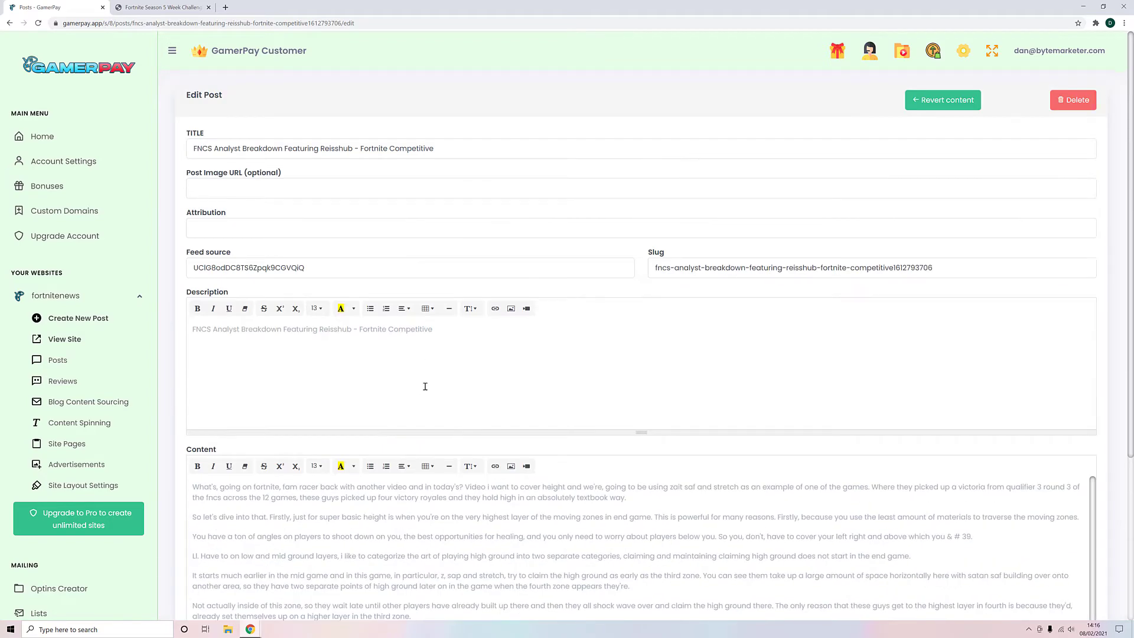
{"action": "left_click", "coordinate": [693, 505]}
{"action": "left_click", "coordinate": [10, 23]}
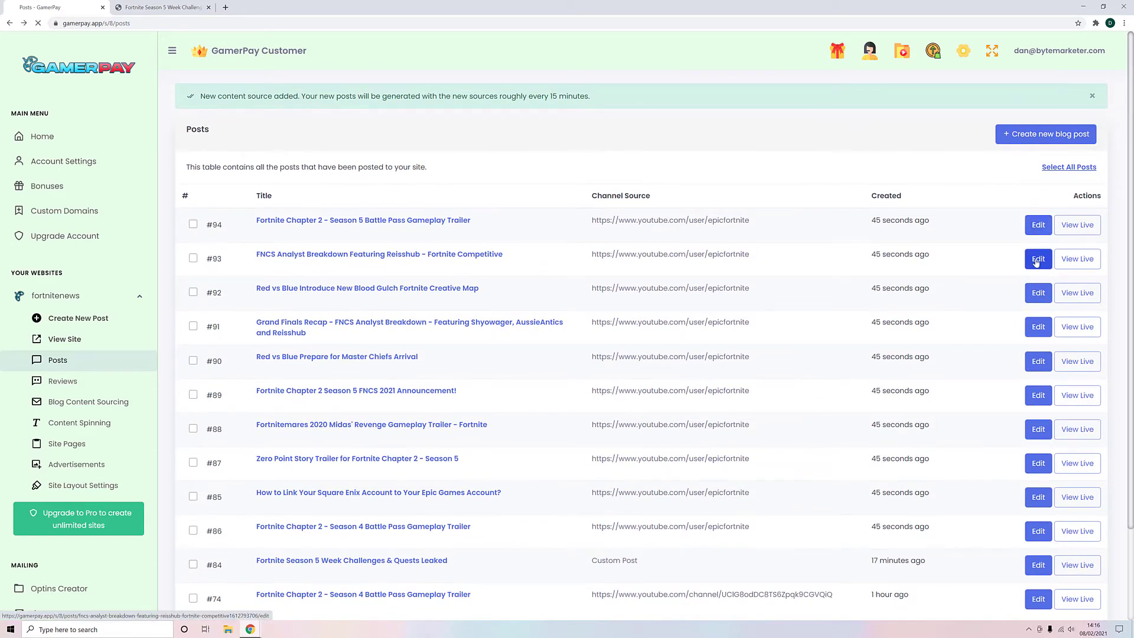
{"action": "left_click", "coordinate": [1038, 258]}
{"action": "left_click", "coordinate": [10, 23]}
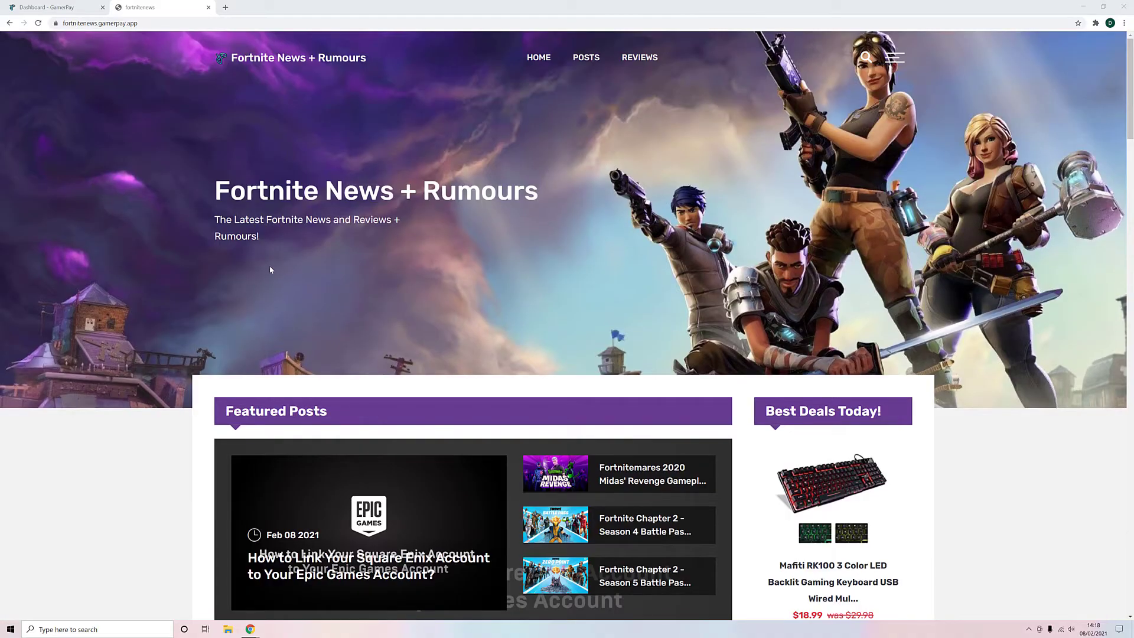
Look through the live Fortnite News + Rumours homepage, including its featured, latest and most viewed posts.
{"action": "scroll", "coordinate": [233, 263], "scroll_direction": "down", "scroll_amount": 3}
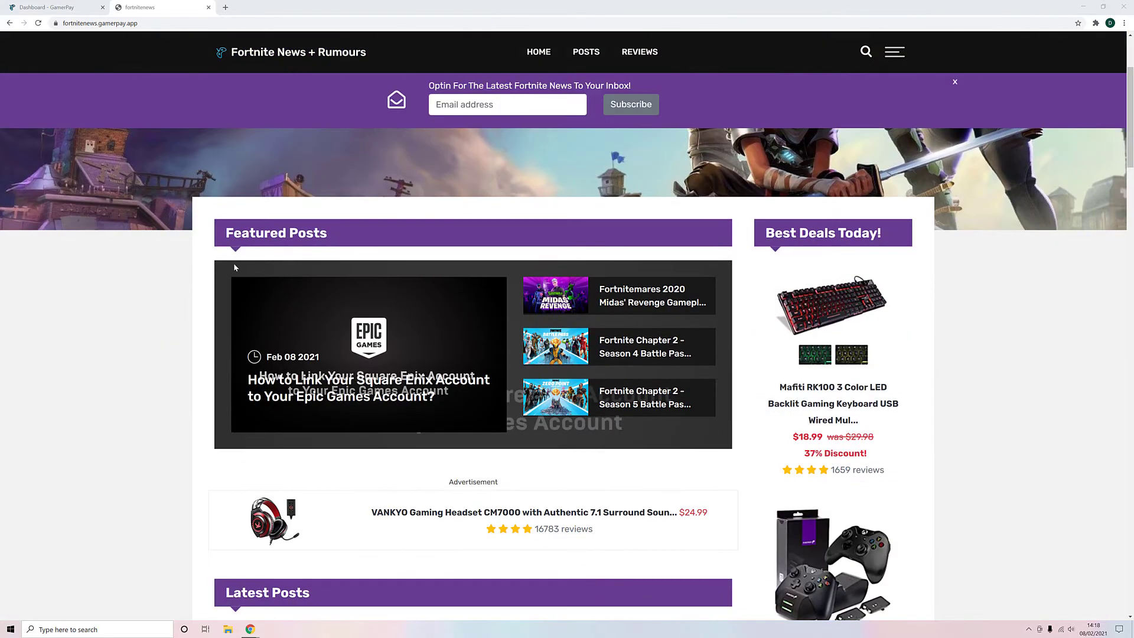
{"action": "scroll", "coordinate": [254, 284], "scroll_direction": "down", "scroll_amount": 5}
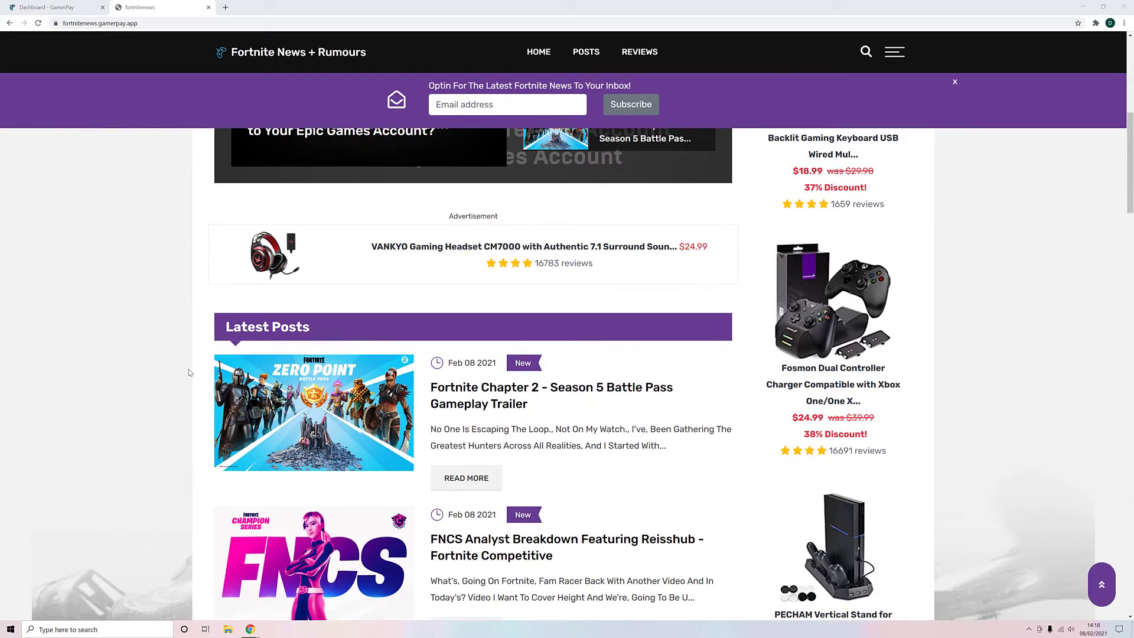
{"action": "scroll", "coordinate": [169, 389], "scroll_direction": "down", "scroll_amount": 9}
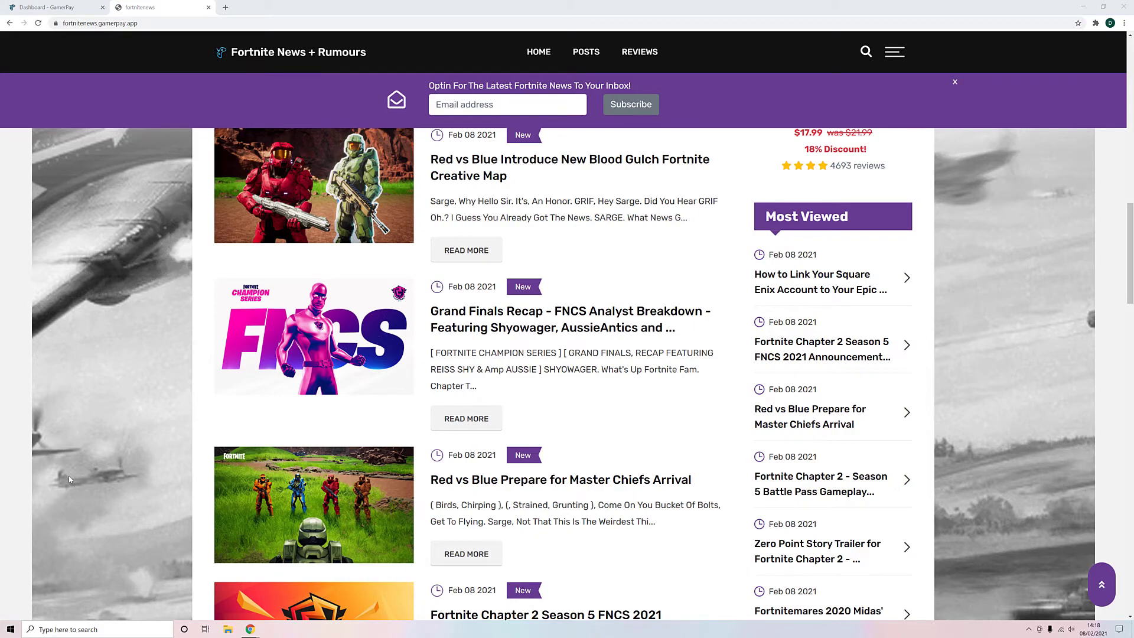
{"action": "scroll", "coordinate": [69, 476], "scroll_direction": "down", "scroll_amount": 9}
{"action": "scroll", "coordinate": [115, 496], "scroll_direction": "up", "scroll_amount": 7}
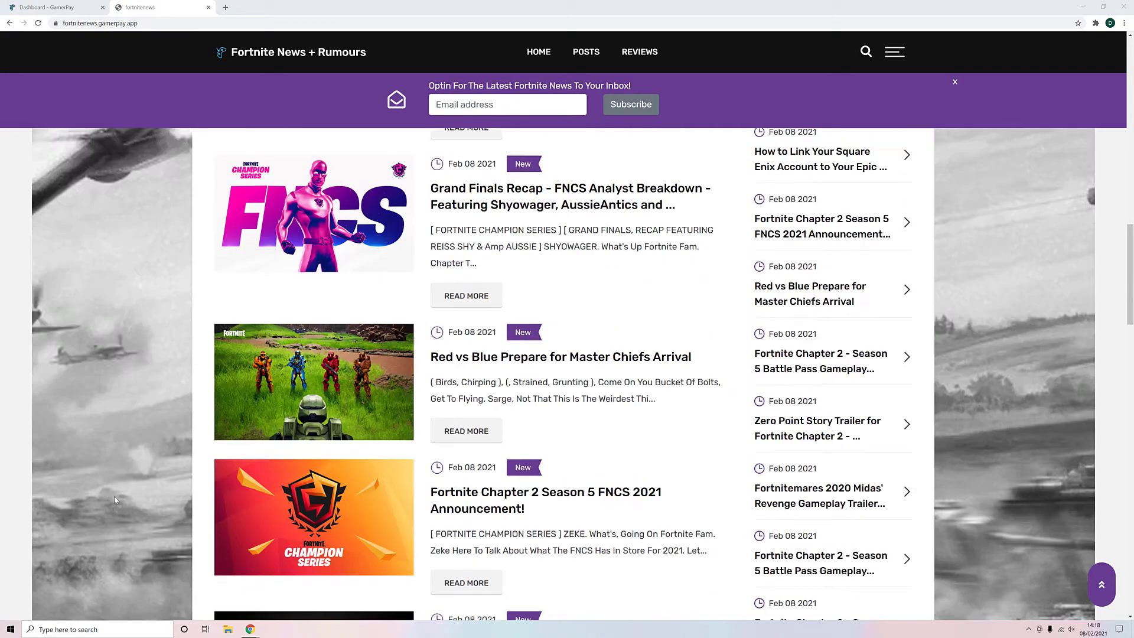
{"action": "scroll", "coordinate": [115, 499], "scroll_direction": "up", "scroll_amount": 16}
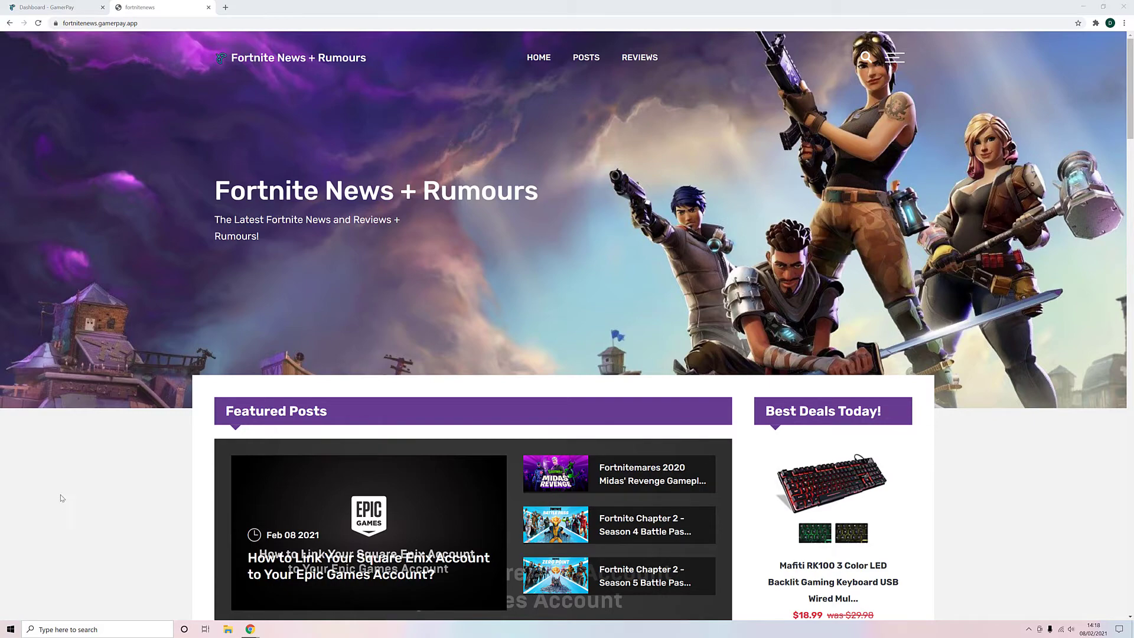
Examine the product advertisement and the Best Deals Today! offers alongside the posts on the live homepage.
{"action": "scroll", "coordinate": [514, 554], "scroll_direction": "down", "scroll_amount": 5}
{"action": "scroll", "coordinate": [578, 510], "scroll_direction": "up", "scroll_amount": 2}
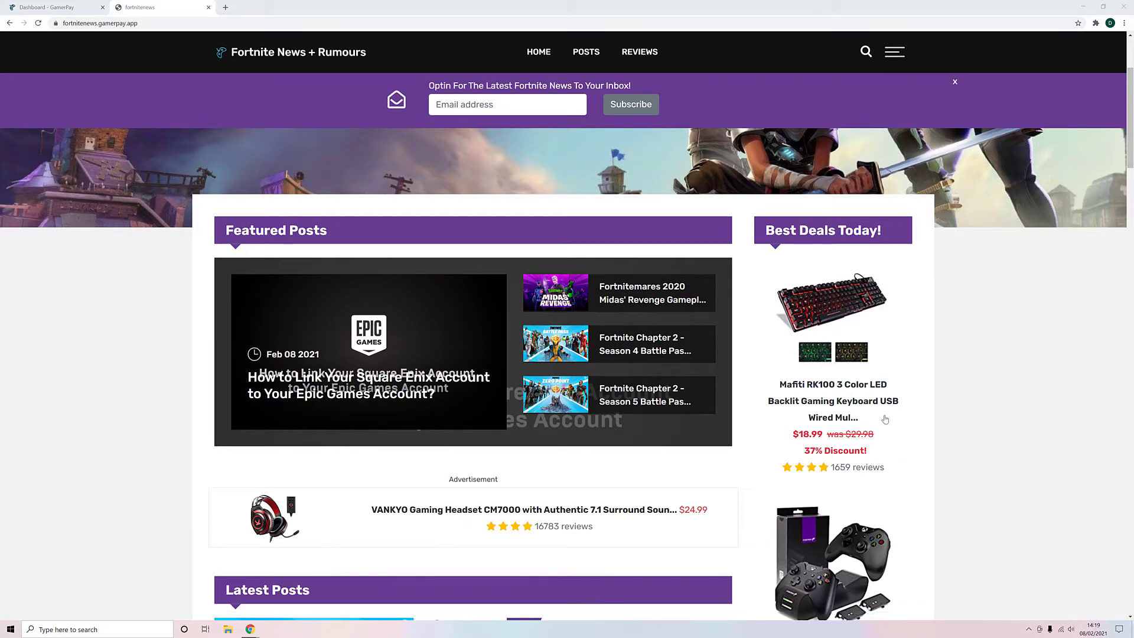
{"action": "scroll", "coordinate": [1000, 362], "scroll_direction": "down", "scroll_amount": 3}
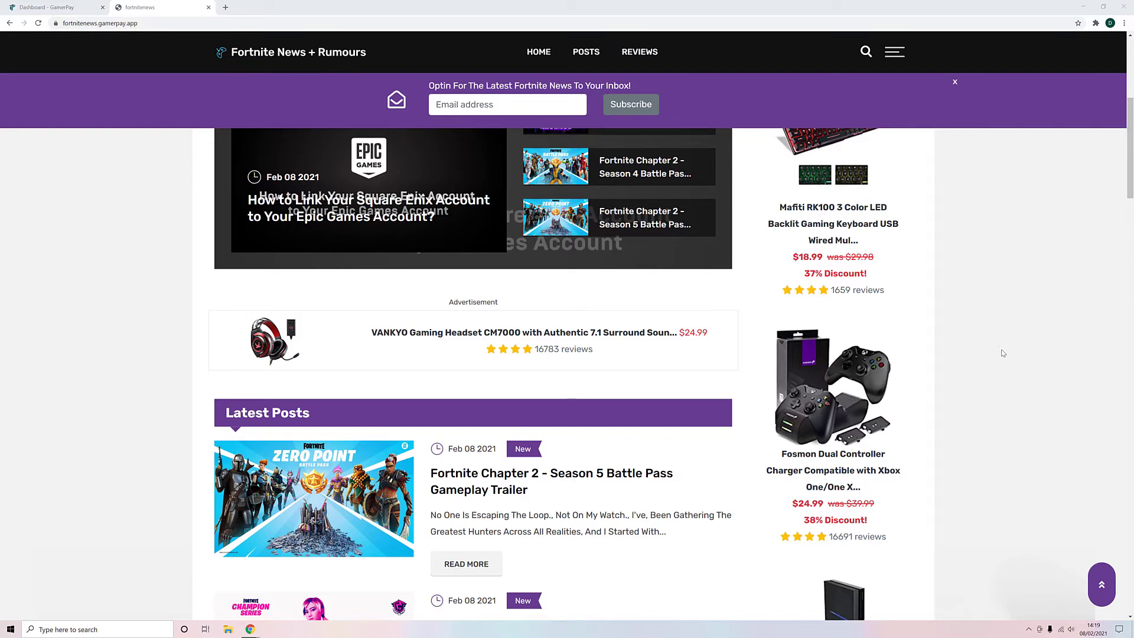
{"action": "scroll", "coordinate": [943, 332], "scroll_direction": "up", "scroll_amount": 2}
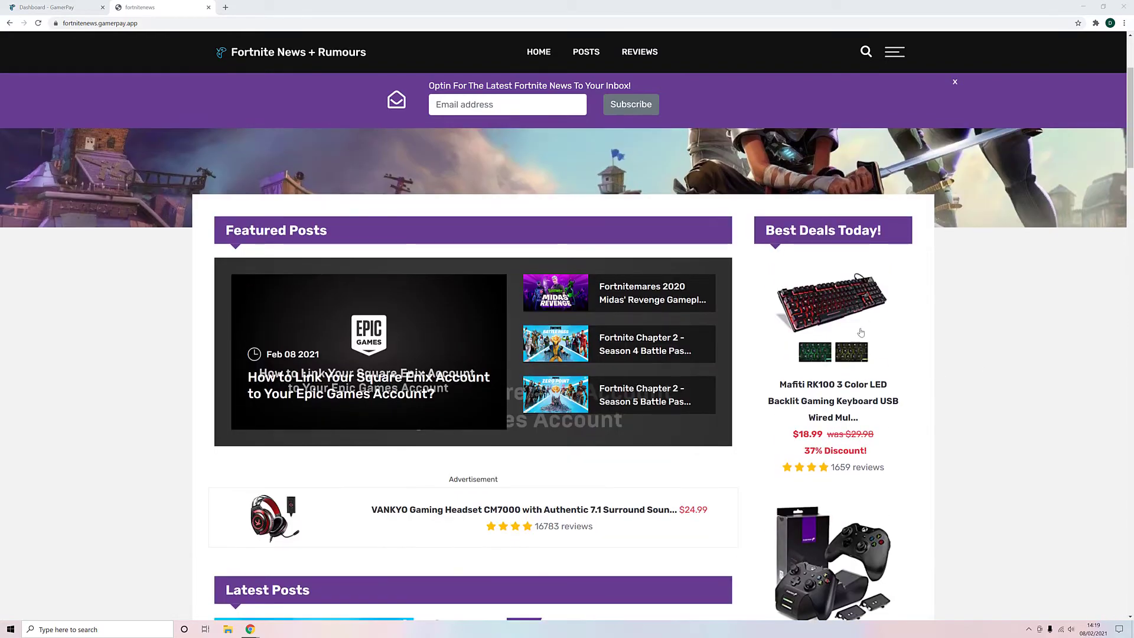
{"action": "scroll", "coordinate": [833, 307], "scroll_direction": "down", "scroll_amount": 9}
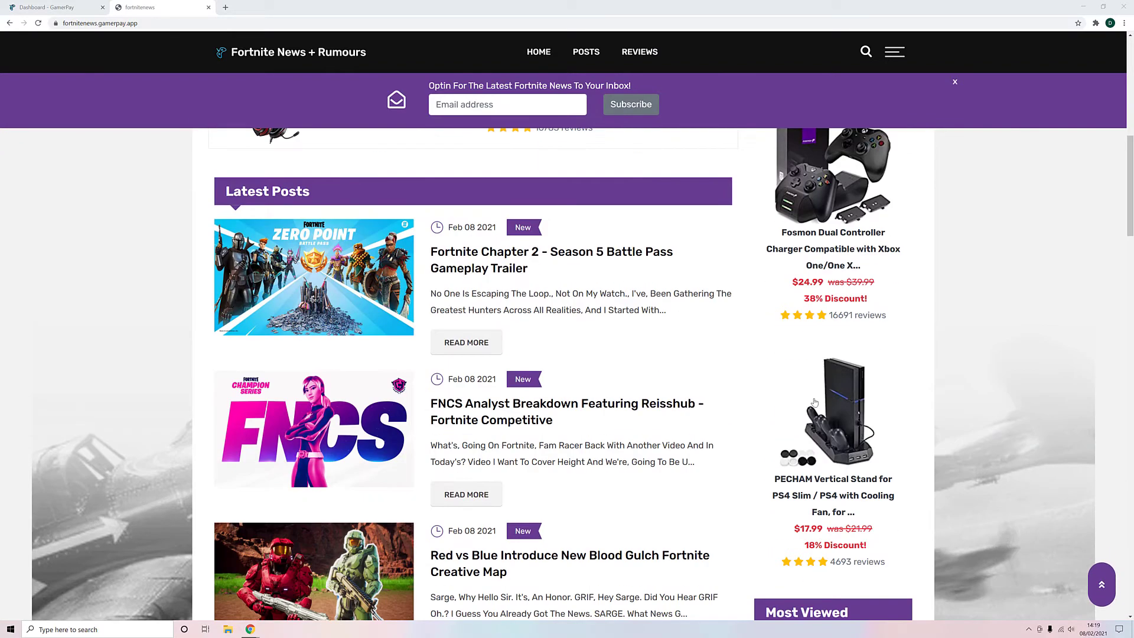
{"action": "scroll", "coordinate": [833, 405], "scroll_direction": "up", "scroll_amount": 7}
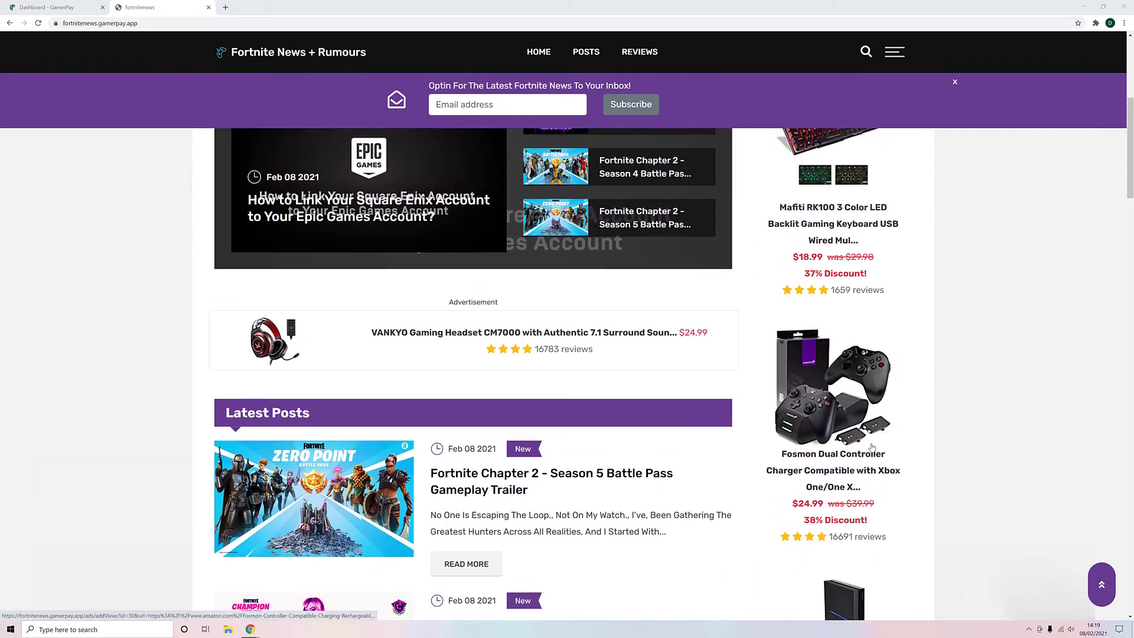
{"action": "scroll", "coordinate": [827, 453], "scroll_direction": "up", "scroll_amount": 1}
{"action": "scroll", "coordinate": [754, 481], "scroll_direction": "down", "scroll_amount": 4}
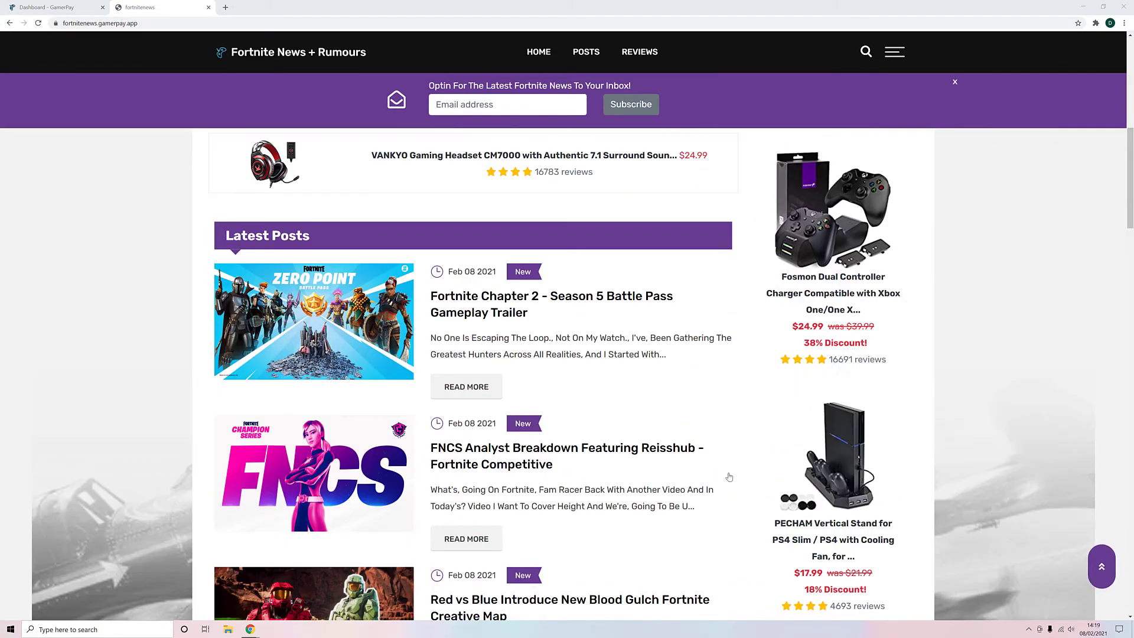
Examine the discounted and original prices of the Best Deals Today! products on the live Fortnite News + Rumours homepage.
{"action": "scroll", "coordinate": [755, 480], "scroll_direction": "up", "scroll_amount": 5}
{"action": "scroll", "coordinate": [795, 387], "scroll_direction": "up", "scroll_amount": 1}
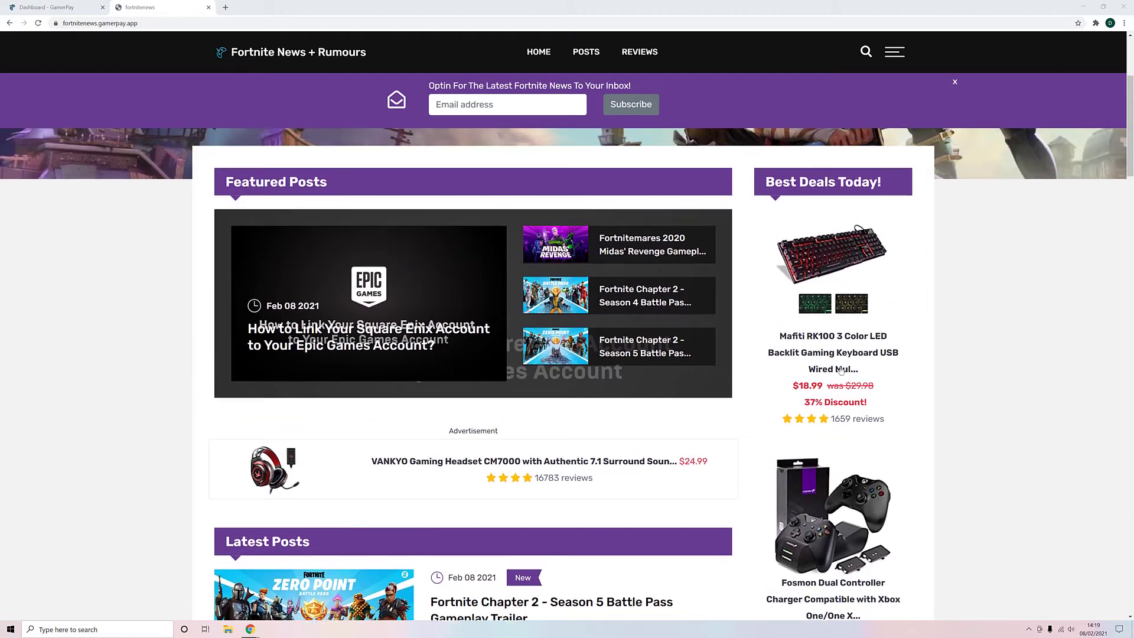
{"action": "left_click_drag", "start_coordinate": [802, 389], "coordinate": [876, 390]}
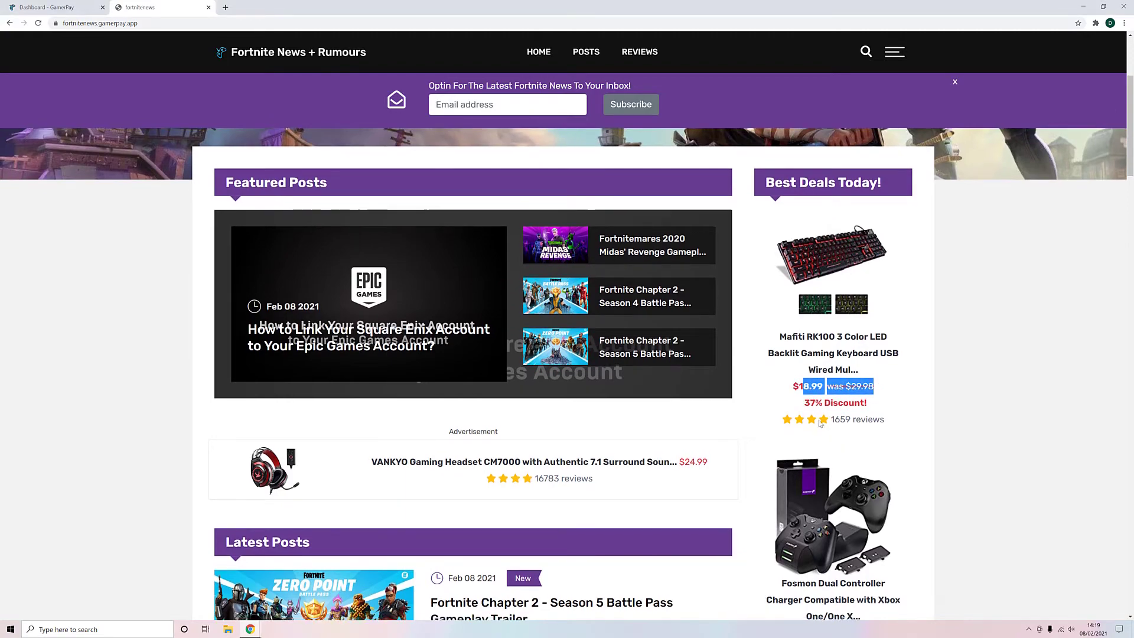
{"action": "scroll", "coordinate": [805, 495], "scroll_direction": "down", "scroll_amount": 2}
{"action": "left_click_drag", "start_coordinate": [792, 503], "coordinate": [909, 517]}
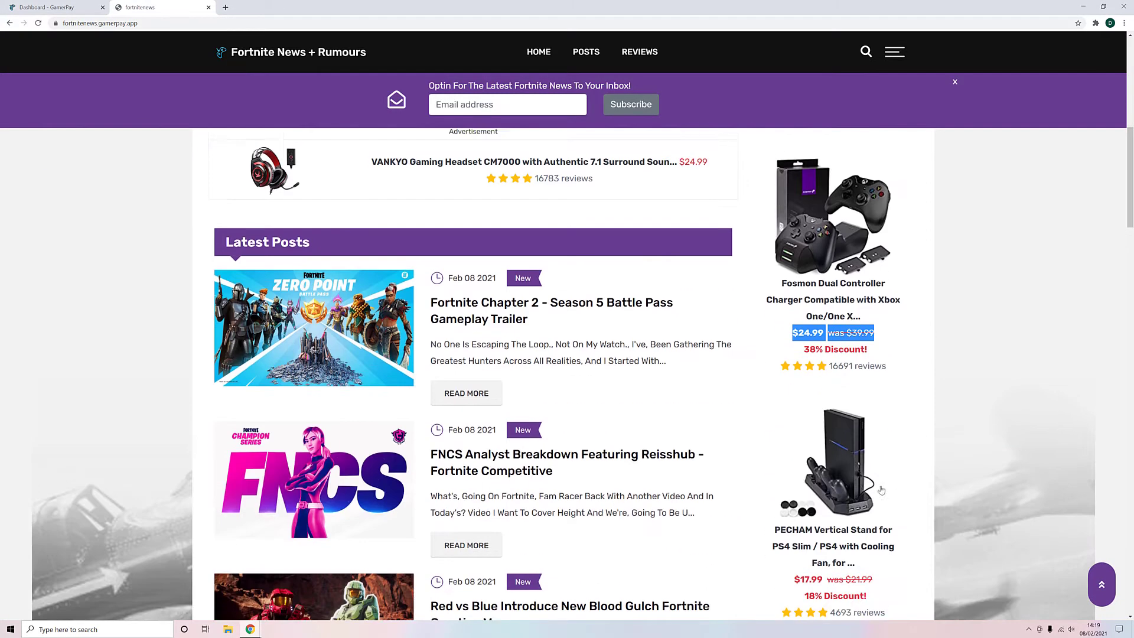
{"action": "scroll", "coordinate": [886, 514], "scroll_direction": "down", "scroll_amount": 3}
{"action": "scroll", "coordinate": [764, 537], "scroll_direction": "down", "scroll_amount": 2}
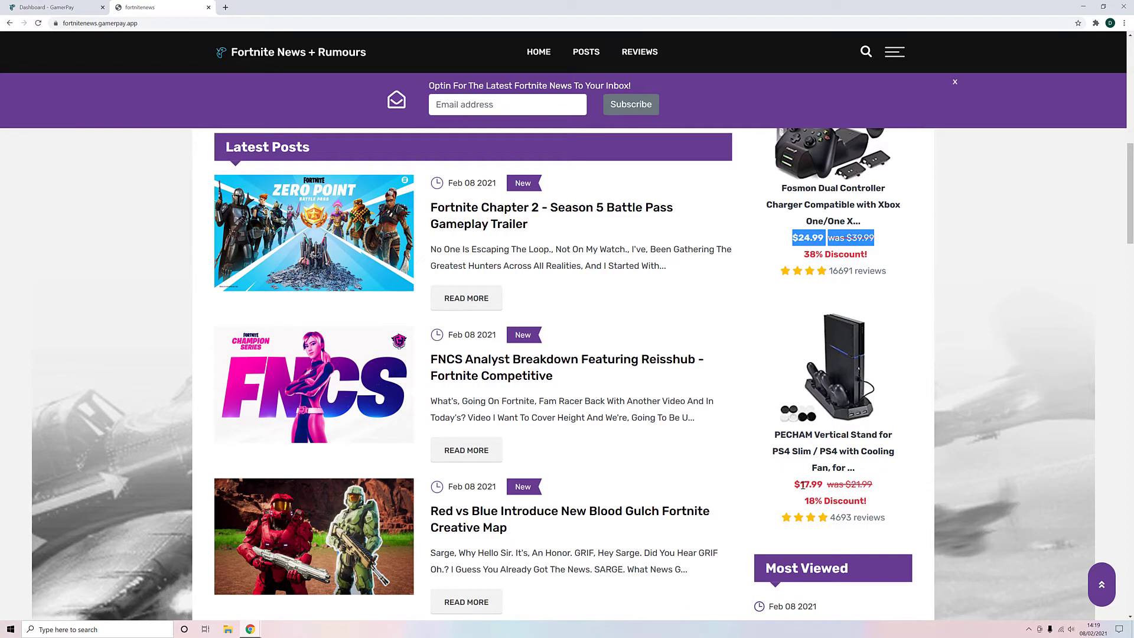
{"action": "scroll", "coordinate": [824, 502], "scroll_direction": "up", "scroll_amount": 3}
{"action": "scroll", "coordinate": [833, 510], "scroll_direction": "up", "scroll_amount": 5}
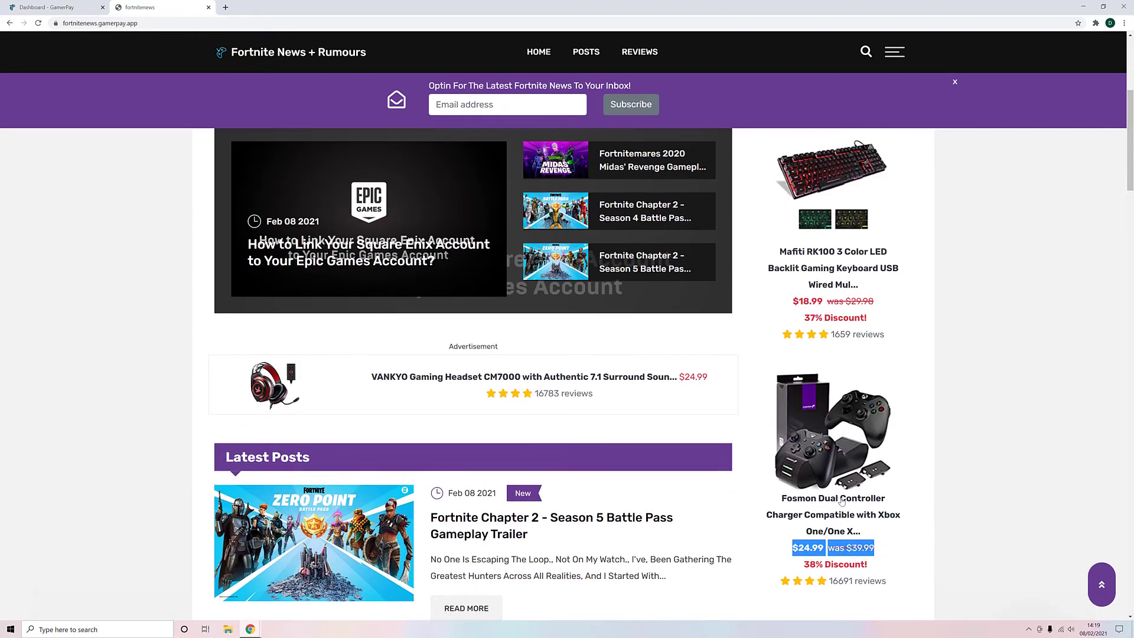
{"action": "scroll", "coordinate": [836, 471], "scroll_direction": "down", "scroll_amount": 2}
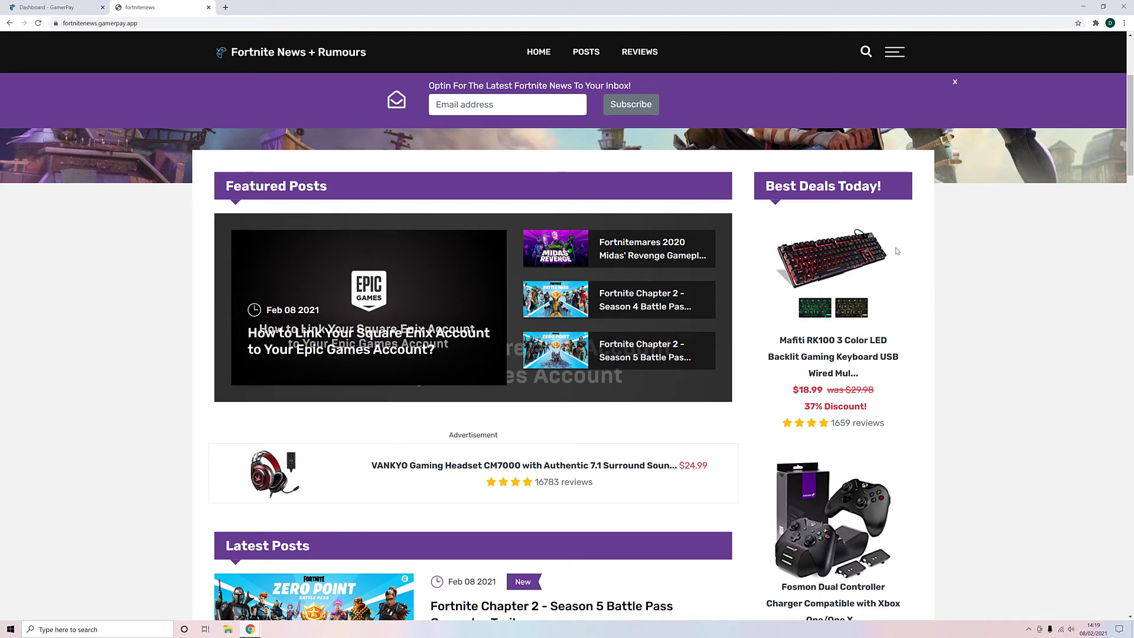
Follow the Mafiti RK100 gaming keyboard deal to its Amazon product page, review the affiliate listing, and return to the live homepage.
{"action": "left_click", "coordinate": [832, 258]}
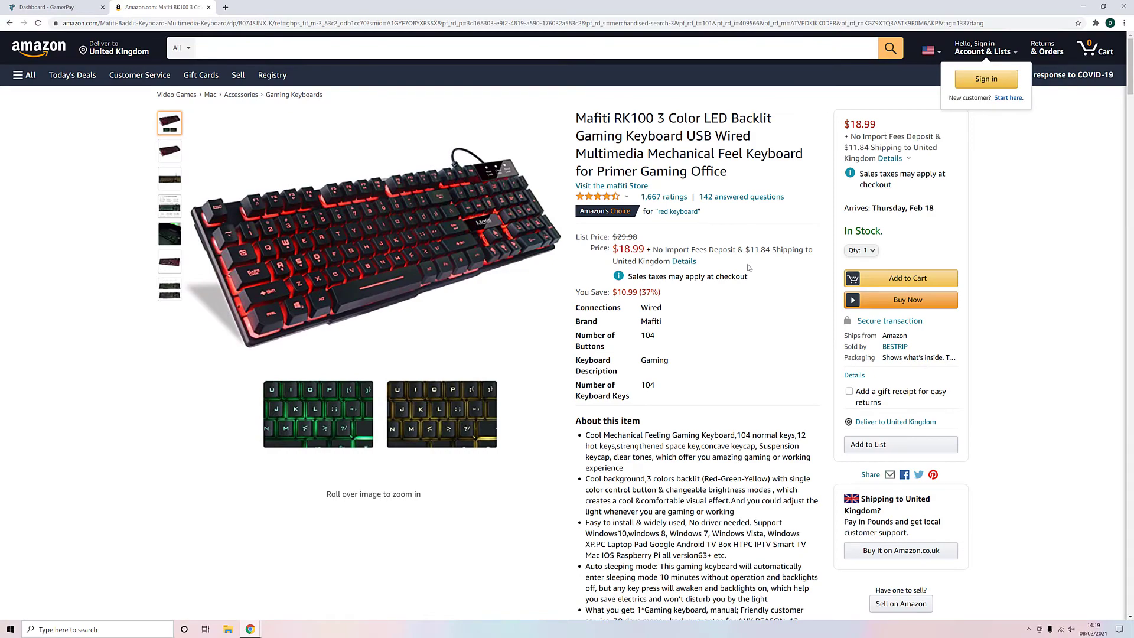
{"action": "left_click", "coordinate": [10, 23]}
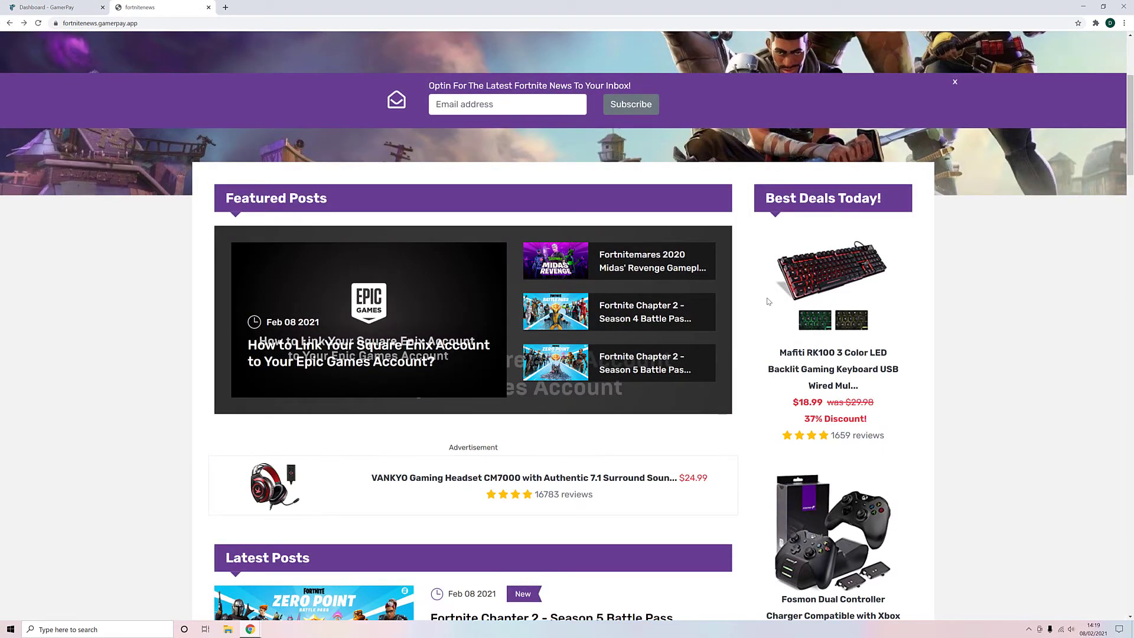
{"action": "left_click", "coordinate": [814, 280]}
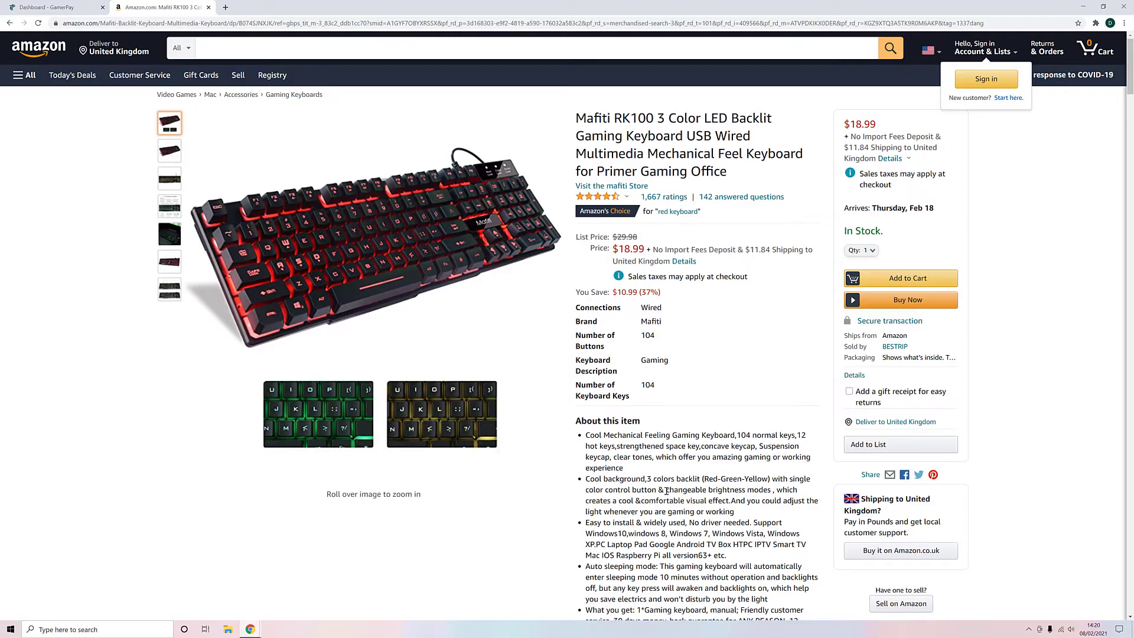
{"action": "left_click", "coordinate": [33, 5]}
{"action": "left_click", "coordinate": [150, 4]}
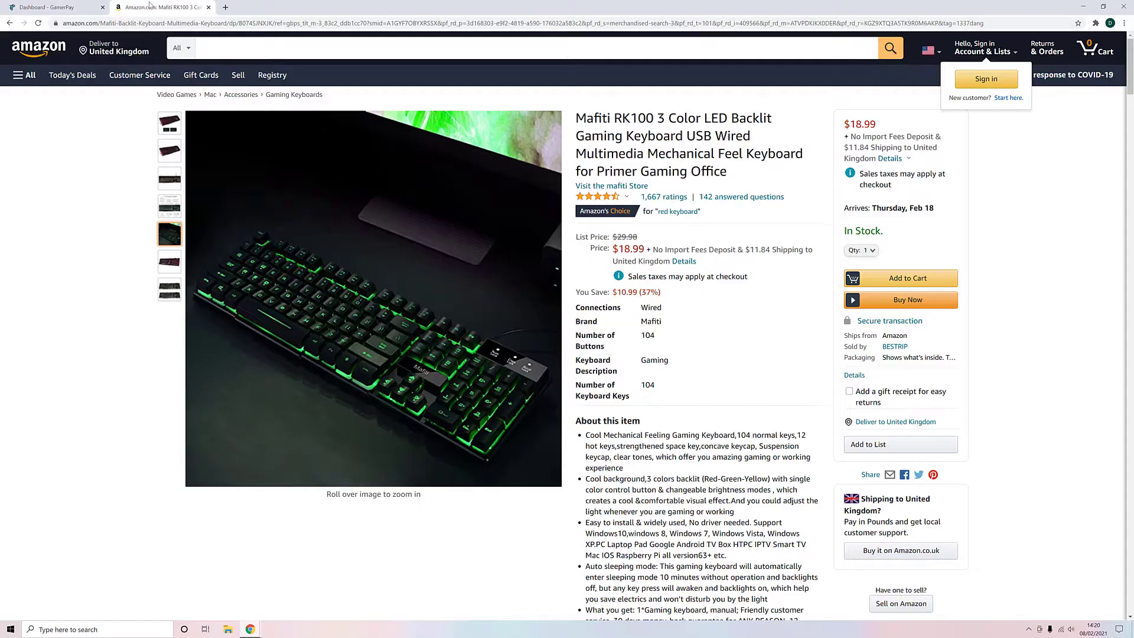
{"action": "key", "text": "alt+Left"}
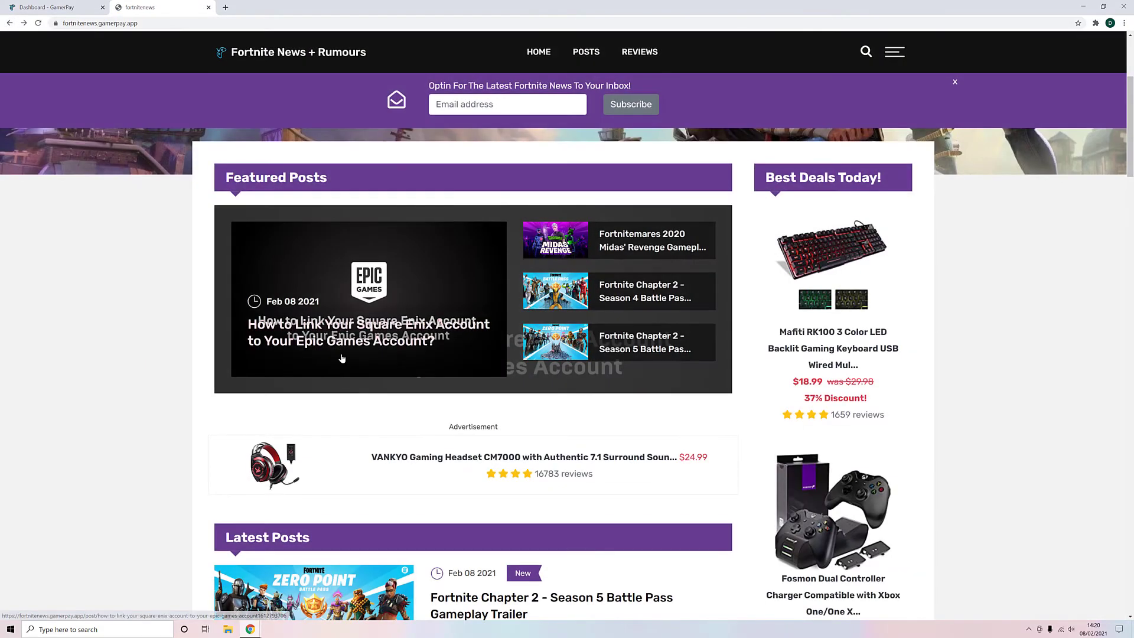
Look over the homepage's headset advertisement and sidebar deals in relation to the featured and latest posts.
{"action": "scroll", "coordinate": [342, 359], "scroll_direction": "down", "scroll_amount": 2}
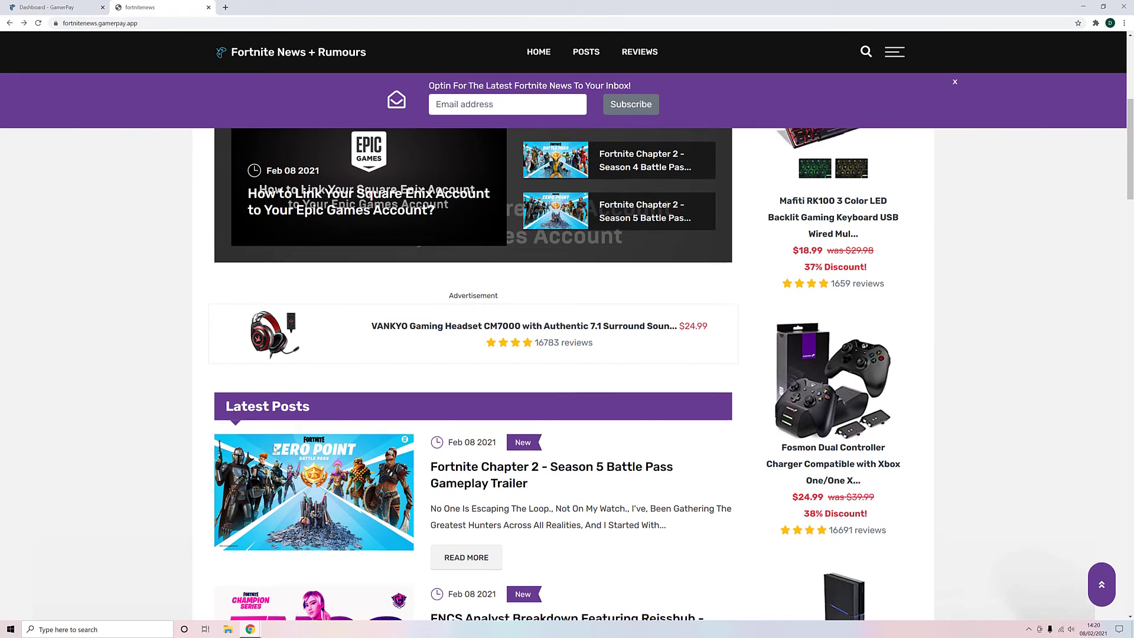
{"action": "scroll", "coordinate": [161, 499], "scroll_direction": "up", "scroll_amount": 4}
{"action": "scroll", "coordinate": [169, 514], "scroll_direction": "down", "scroll_amount": 2}
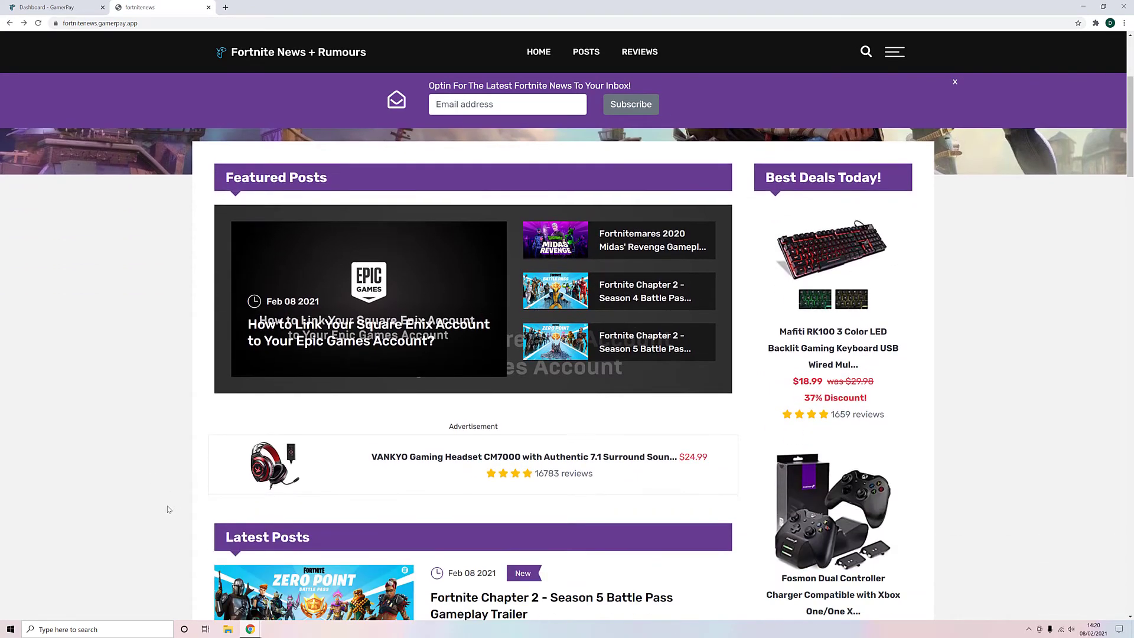
{"action": "scroll", "coordinate": [665, 532], "scroll_direction": "down", "scroll_amount": 3}
{"action": "scroll", "coordinate": [665, 532], "scroll_direction": "up", "scroll_amount": 2}
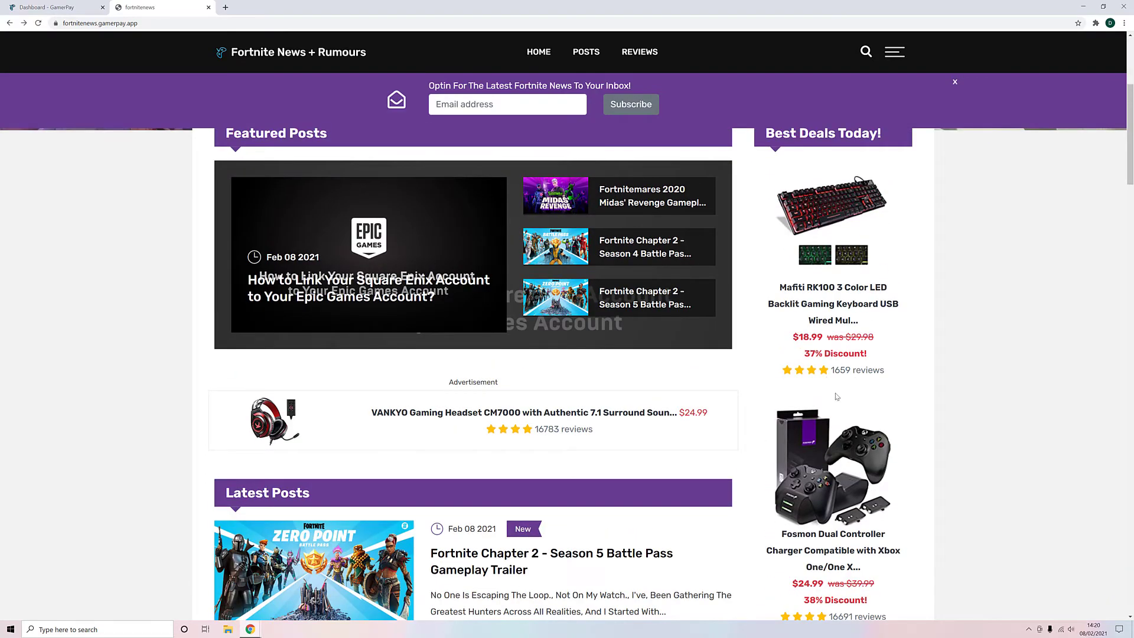
{"action": "scroll", "coordinate": [838, 397], "scroll_direction": "down", "scroll_amount": 2}
{"action": "scroll", "coordinate": [865, 437], "scroll_direction": "down", "scroll_amount": 5}
{"action": "scroll", "coordinate": [886, 472], "scroll_direction": "up", "scroll_amount": 12}
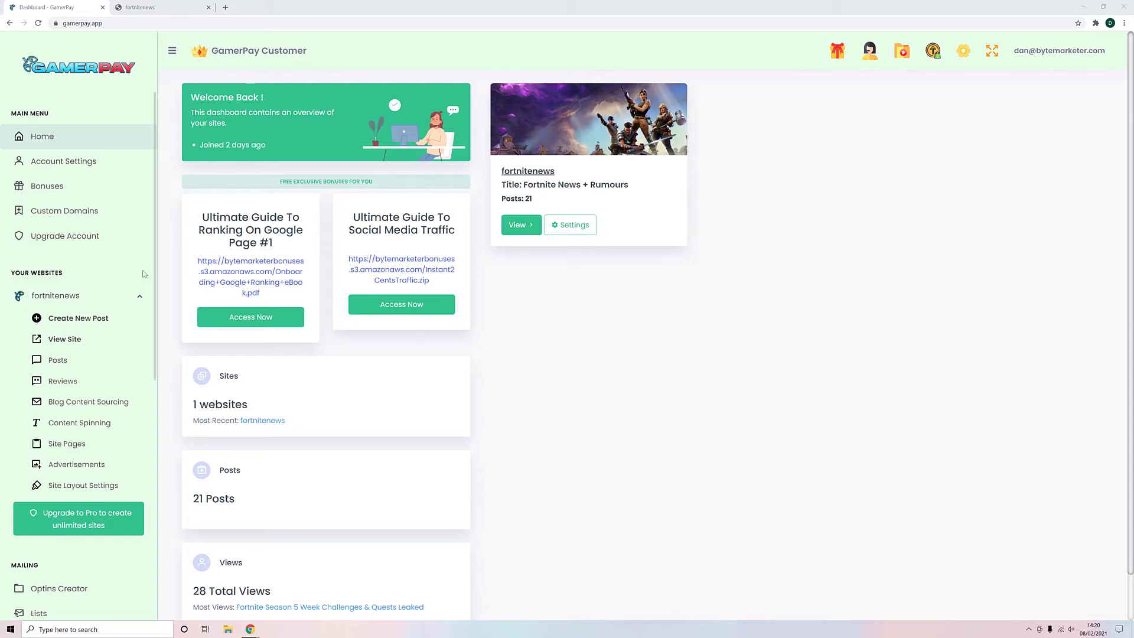
Open the advertisements list of the fortnitenews site in GamerPay and start creating a new advertisement.
{"action": "left_click", "coordinate": [74, 464]}
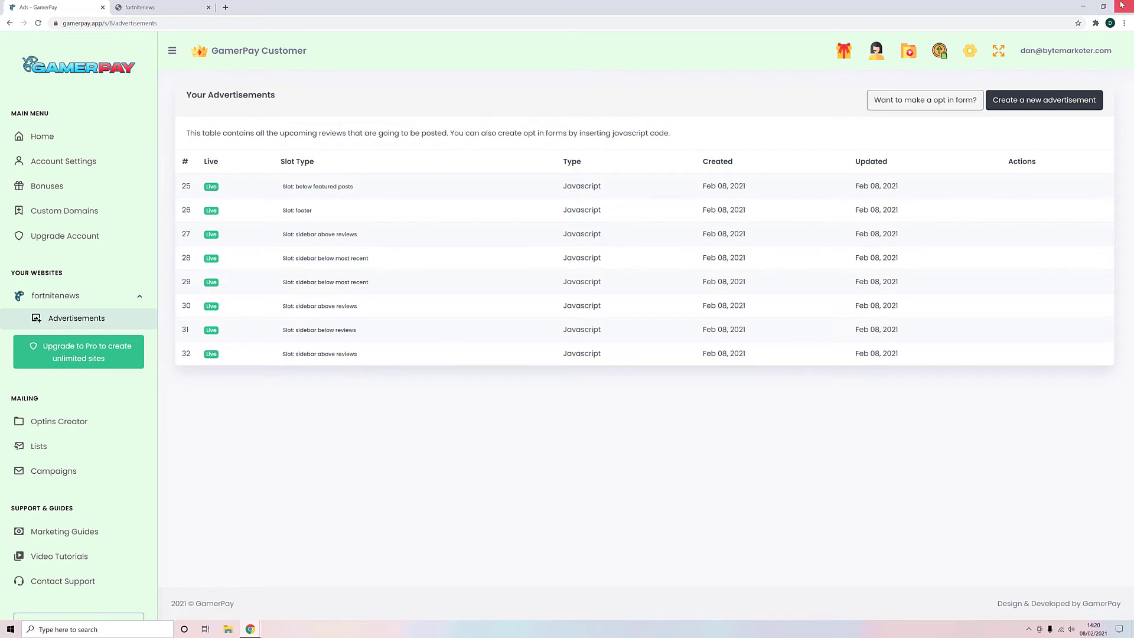
{"action": "left_click", "coordinate": [1037, 101]}
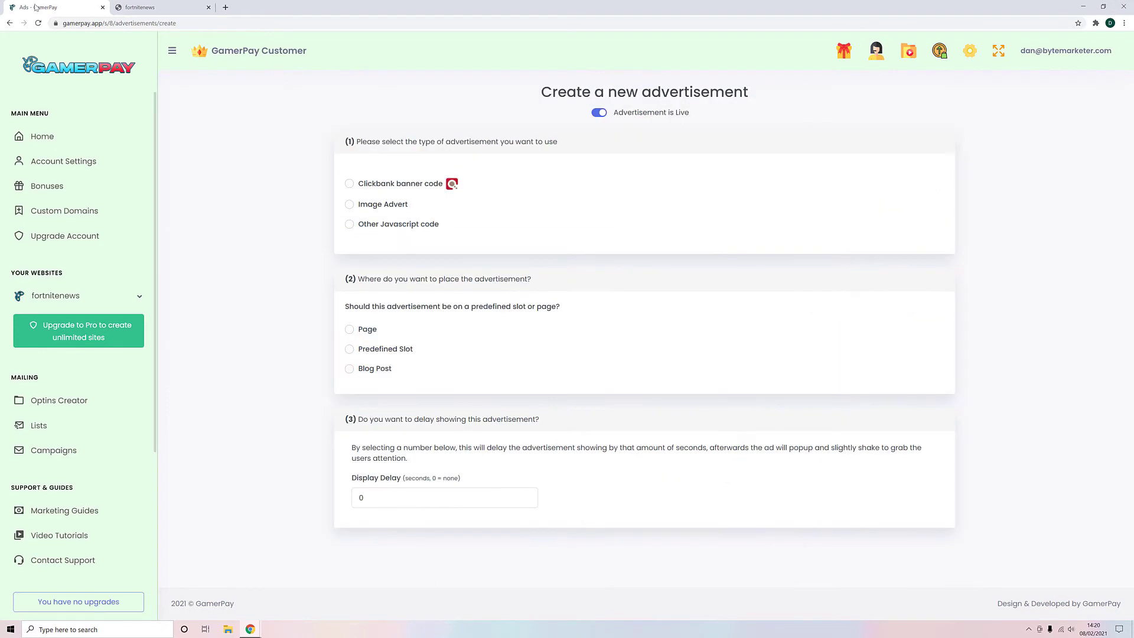
{"action": "left_click", "coordinate": [9, 23]}
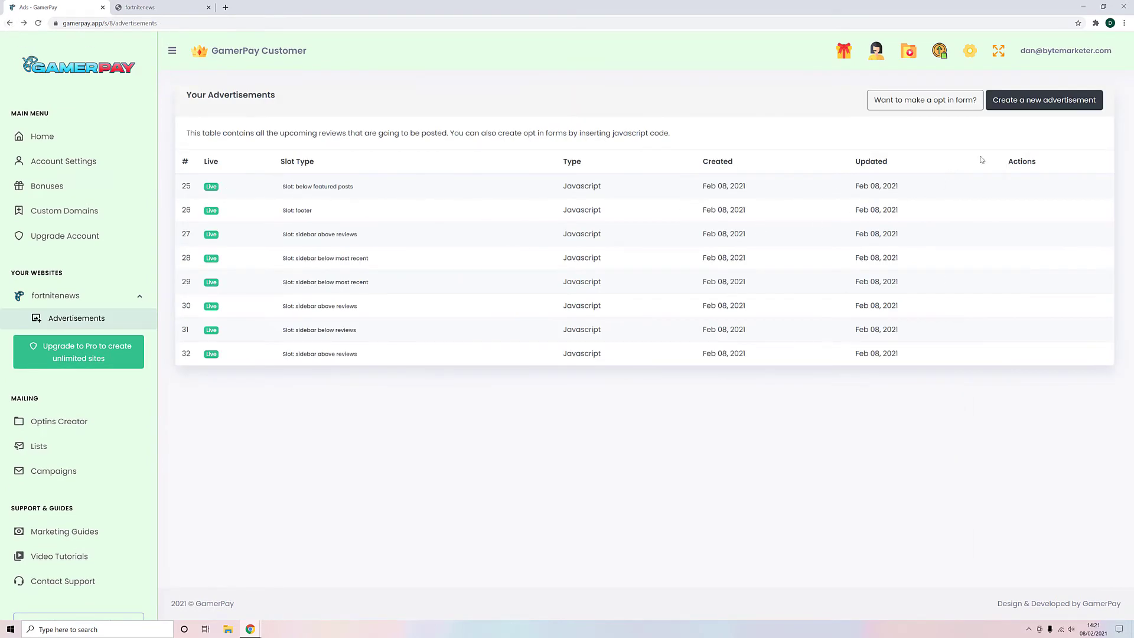
{"action": "left_click", "coordinate": [1047, 107]}
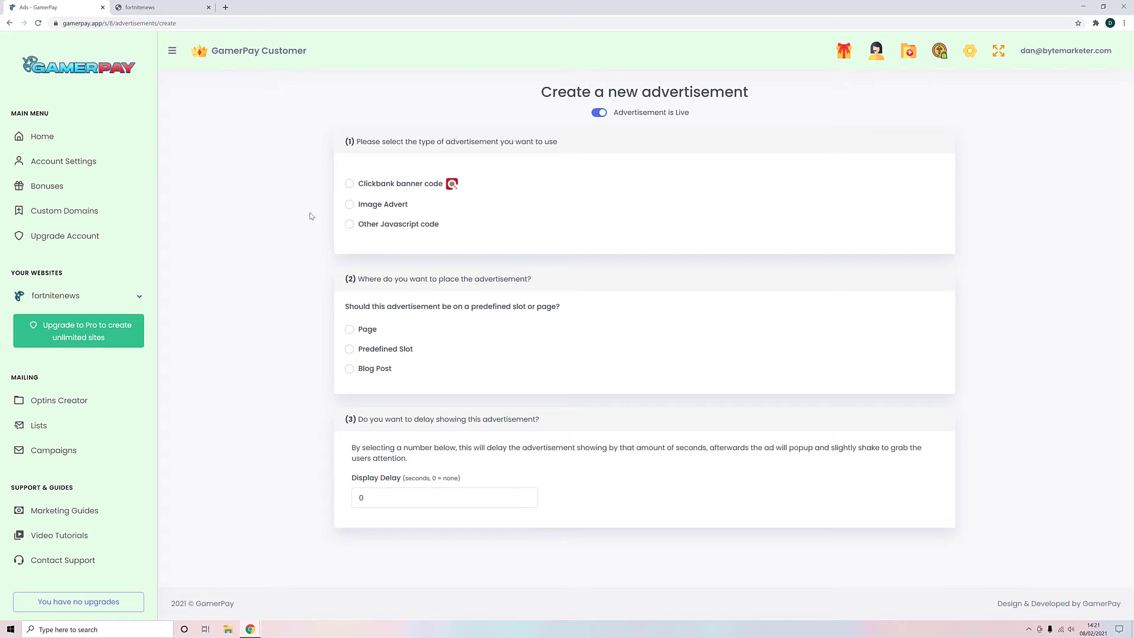
Choose Clickbank banner code as the advertisement type and review its code field and the remaining form sections.
{"action": "left_click", "coordinate": [348, 185]}
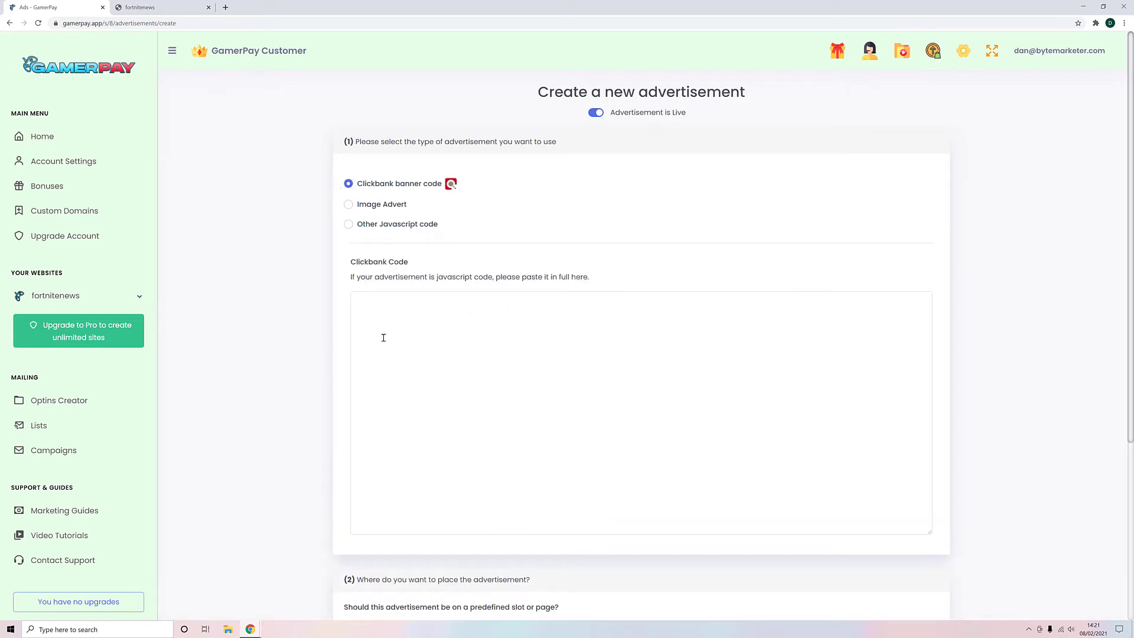
{"action": "scroll", "coordinate": [402, 333], "scroll_direction": "down", "scroll_amount": 3}
{"action": "scroll", "coordinate": [430, 329], "scroll_direction": "up", "scroll_amount": 3}
Switch the advertisement type to Image Advert and select small controller logo.png as its first image.
{"action": "left_click", "coordinate": [348, 204]}
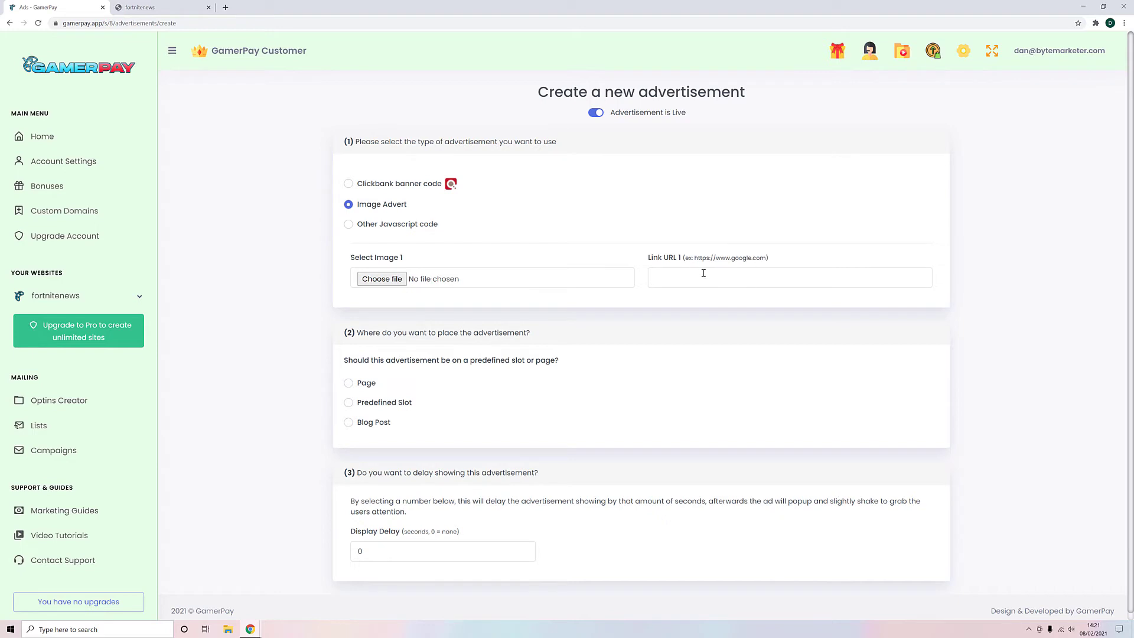
{"action": "left_click", "coordinate": [399, 282]}
{"action": "double_click", "coordinate": [199, 75]}
{"action": "scroll", "coordinate": [490, 372], "scroll_direction": "down", "scroll_amount": 1}
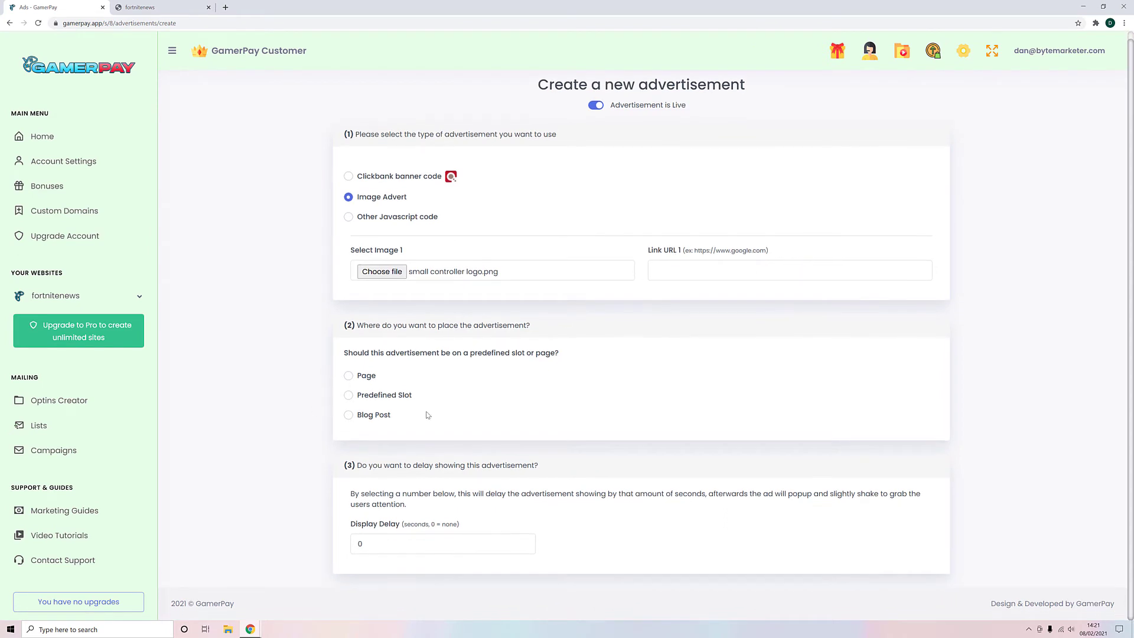
Choose Predefined Slot as the advertisement placement and view the available advertisement slots without selecting one.
{"action": "left_click", "coordinate": [349, 395]}
{"action": "left_click", "coordinate": [404, 455]}
{"action": "left_click", "coordinate": [380, 433]}
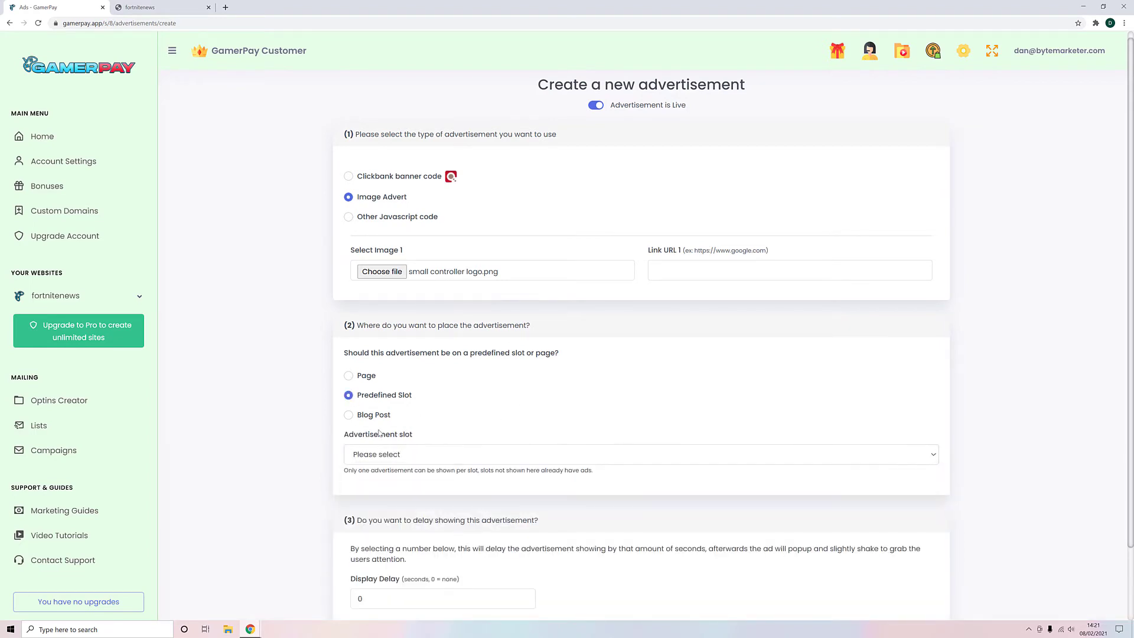
Switch the advertisement placement to Blog Post and view the available posts without selecting one.
{"action": "left_click", "coordinate": [348, 414]}
{"action": "left_click", "coordinate": [376, 455]}
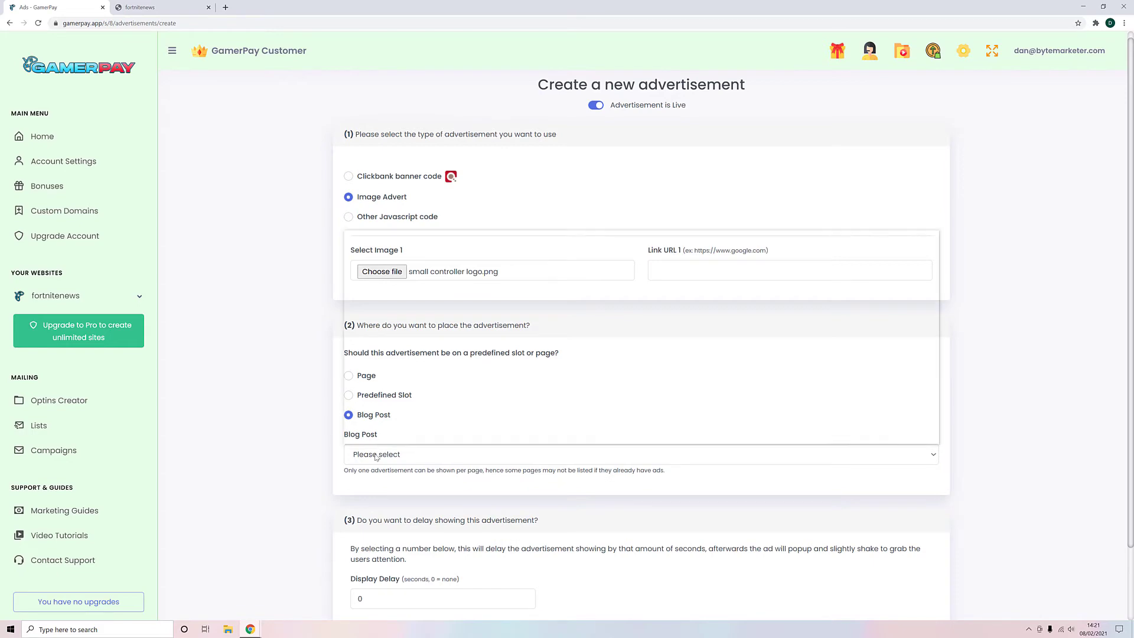
{"action": "scroll", "coordinate": [378, 438], "scroll_direction": "down", "scroll_amount": 1}
{"action": "left_click", "coordinate": [303, 422]}
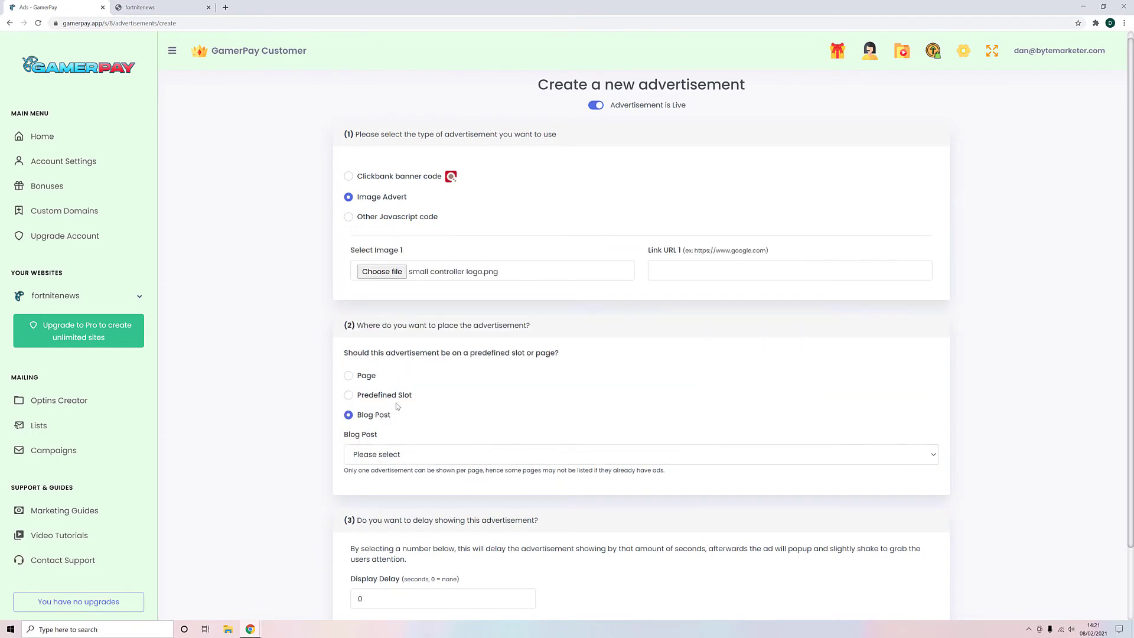
Set the advertisement placement back to Predefined Slot and review the display delay section.
{"action": "left_click", "coordinate": [349, 395]}
{"action": "scroll", "coordinate": [284, 392], "scroll_direction": "down", "scroll_amount": 2}
{"action": "scroll", "coordinate": [266, 411], "scroll_direction": "up", "scroll_amount": 2}
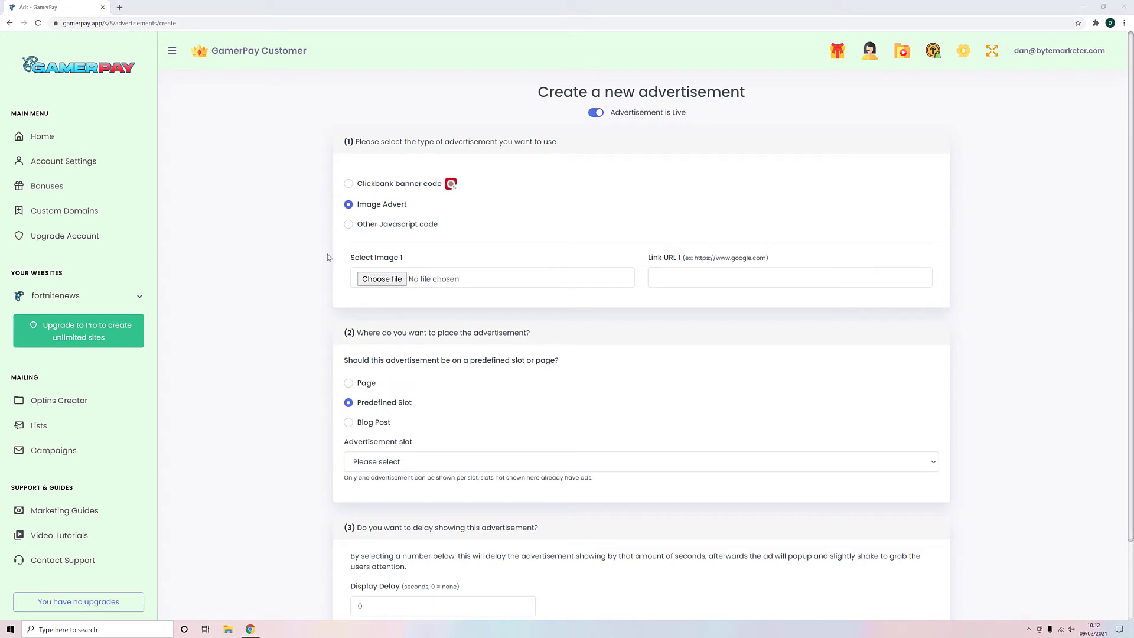
Set the advertisement type to Other Javascript code and review the Opt in Javascript field and placement settings.
{"action": "left_click", "coordinate": [349, 225]}
{"action": "scroll", "coordinate": [330, 266], "scroll_direction": "down", "scroll_amount": 3}
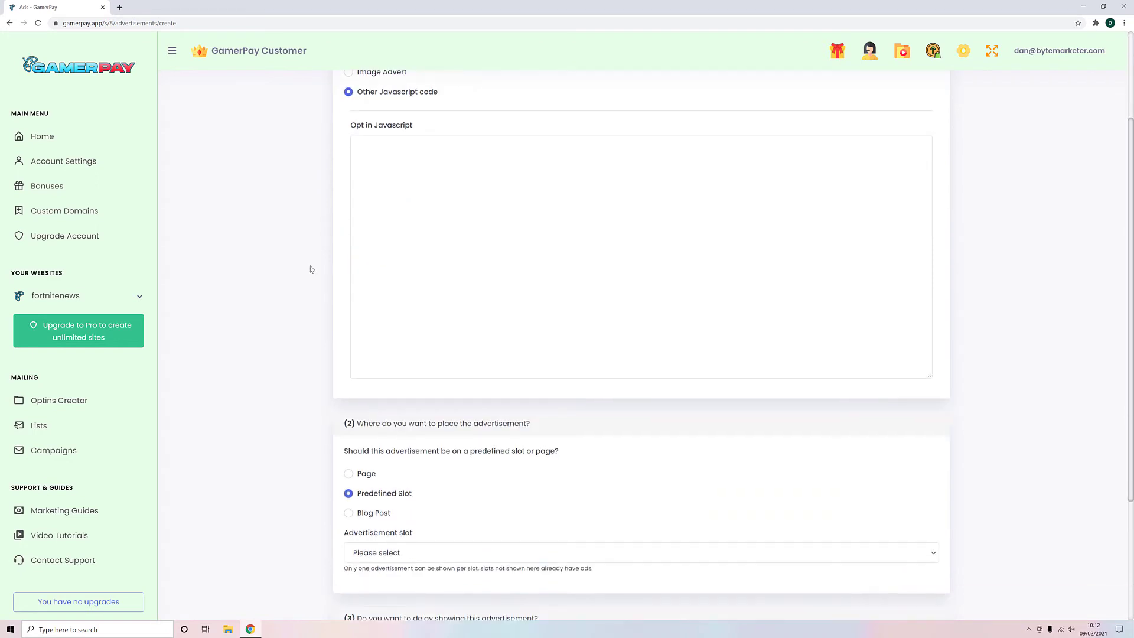
{"action": "scroll", "coordinate": [311, 269], "scroll_direction": "up", "scroll_amount": 1}
{"action": "scroll", "coordinate": [311, 269], "scroll_direction": "up", "scroll_amount": 1}
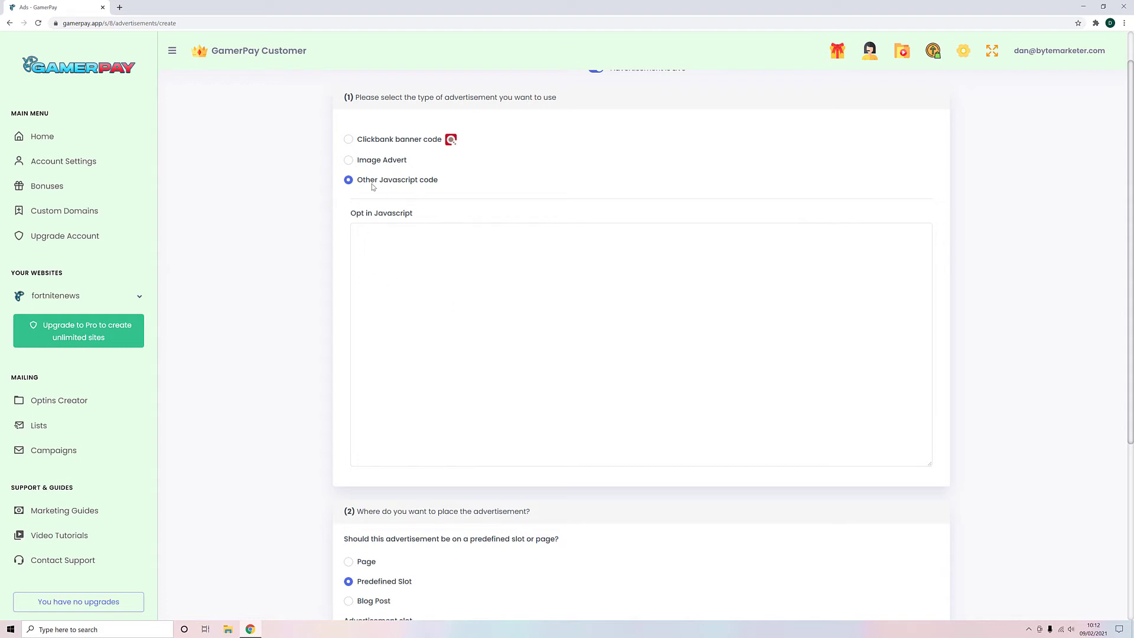
{"action": "left_click_drag", "start_coordinate": [438, 179], "coordinate": [370, 180]}
{"action": "scroll", "coordinate": [441, 293], "scroll_direction": "down", "scroll_amount": 4}
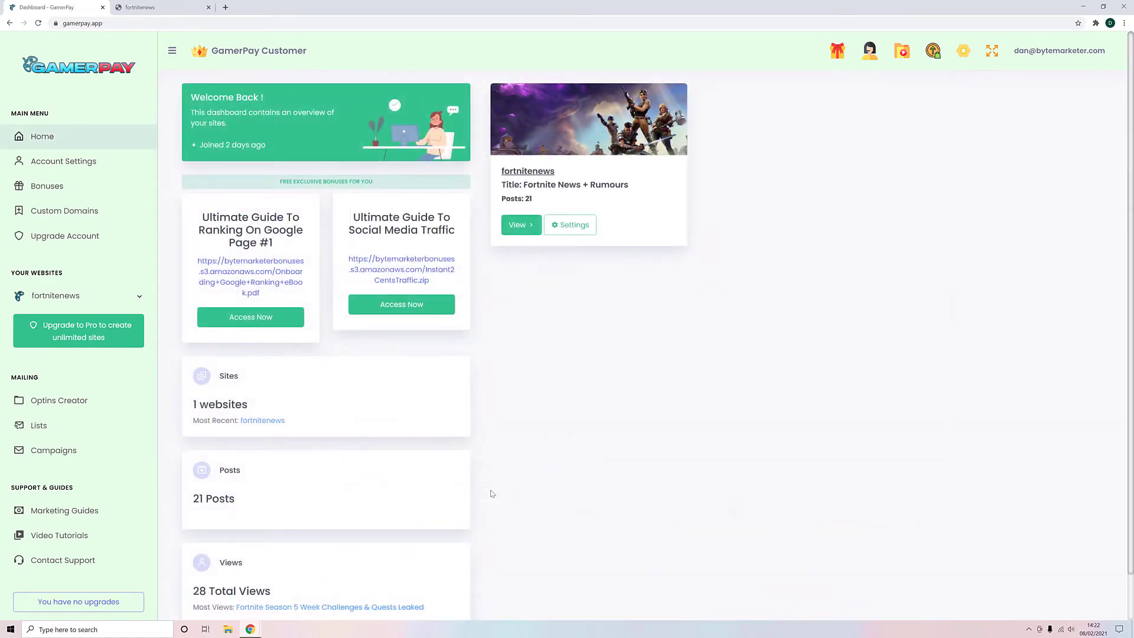
Return to the live Fortnite News + Rumours site and examine the email opt-in bar while browsing the homepage.
{"action": "left_click", "coordinate": [165, 8]}
{"action": "scroll", "coordinate": [207, 247], "scroll_direction": "up", "scroll_amount": 5}
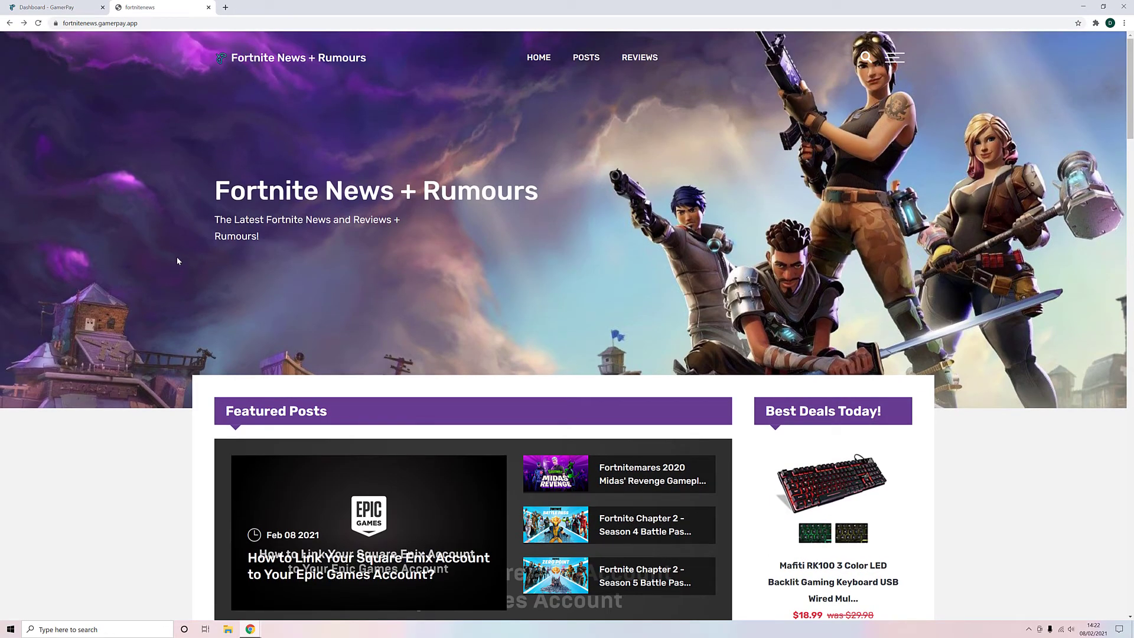
{"action": "scroll", "coordinate": [108, 208], "scroll_direction": "down", "scroll_amount": 7}
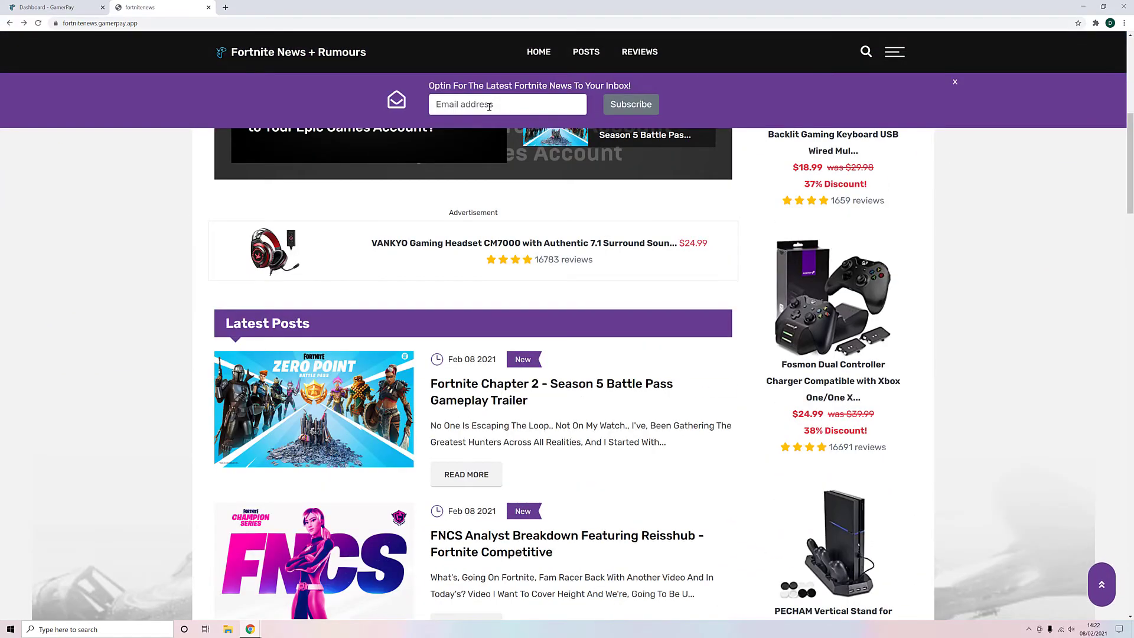
{"action": "scroll", "coordinate": [382, 109], "scroll_direction": "down", "scroll_amount": 8}
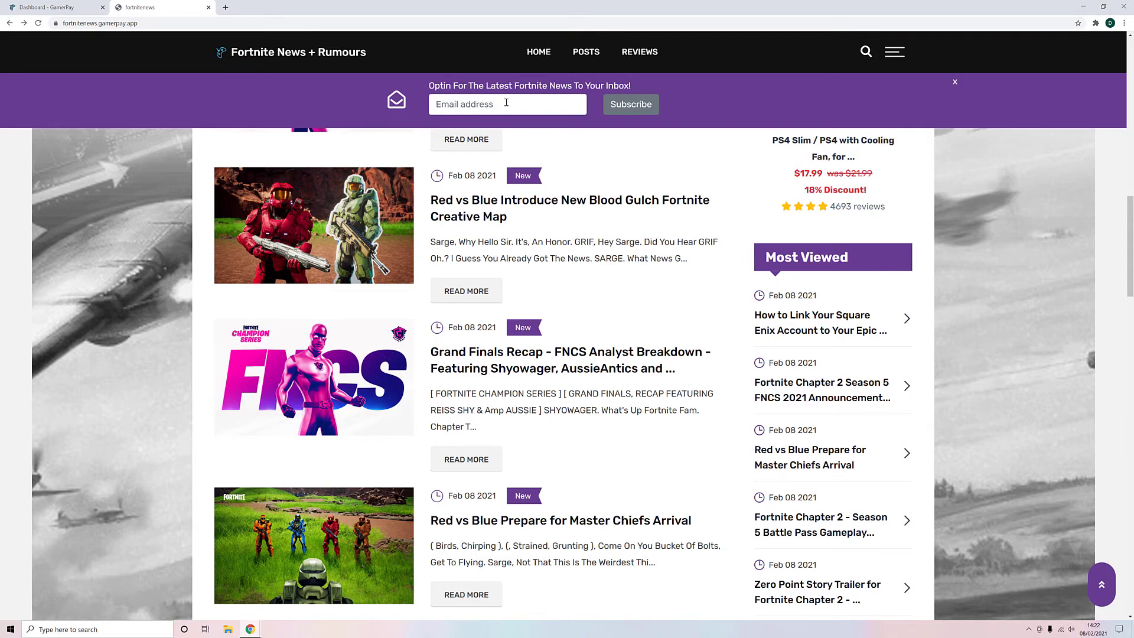
{"action": "scroll", "coordinate": [449, 105], "scroll_direction": "up", "scroll_amount": 8}
{"action": "scroll", "coordinate": [488, 105], "scroll_direction": "down", "scroll_amount": 3}
{"action": "scroll", "coordinate": [487, 105], "scroll_direction": "up", "scroll_amount": 2}
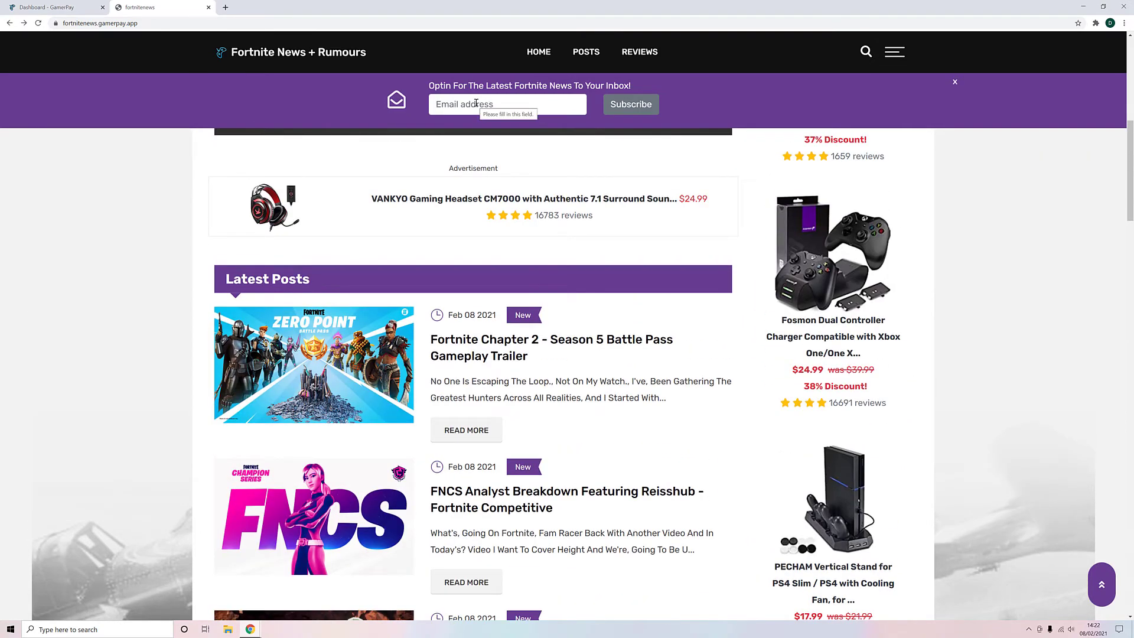
{"action": "scroll", "coordinate": [476, 104], "scroll_direction": "up", "scroll_amount": 3}
{"action": "scroll", "coordinate": [401, 211], "scroll_direction": "down", "scroll_amount": 6}
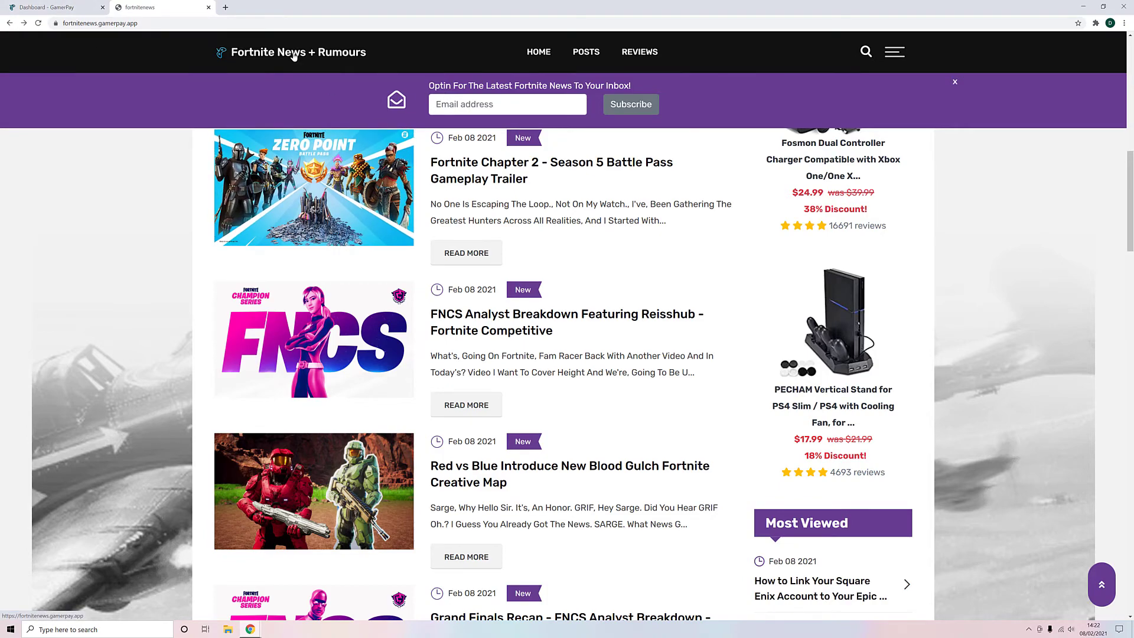
{"action": "scroll", "coordinate": [613, 104], "scroll_direction": "down", "scroll_amount": 5}
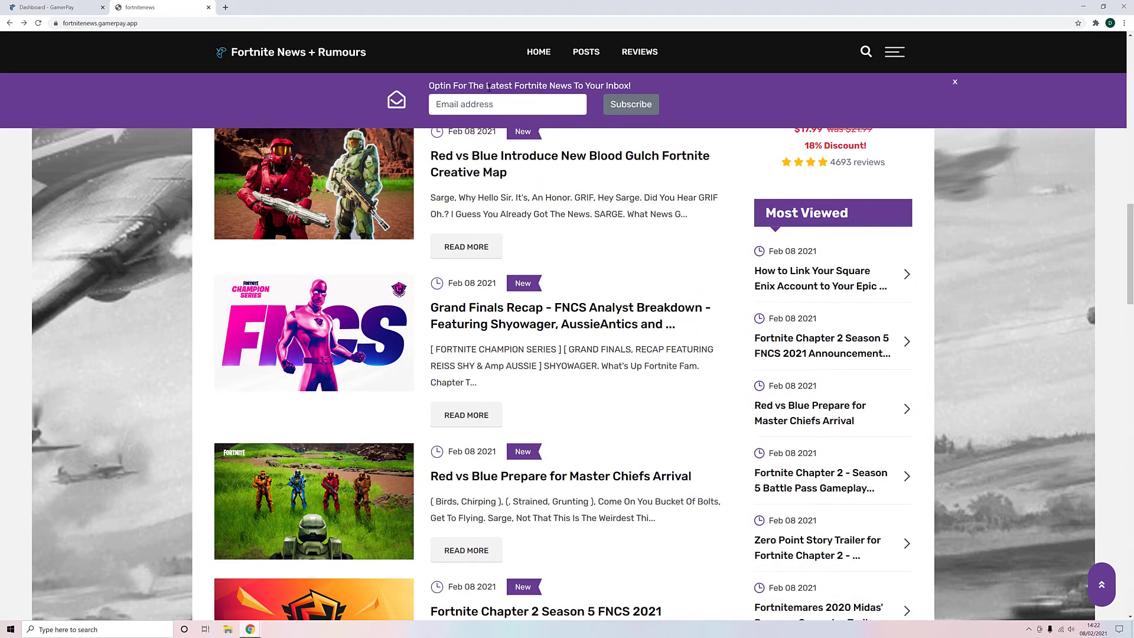
Browse the live Fortnite homepage's posts and deals, finishing back at the header banner.
{"action": "scroll", "coordinate": [374, 144], "scroll_direction": "up", "scroll_amount": 10}
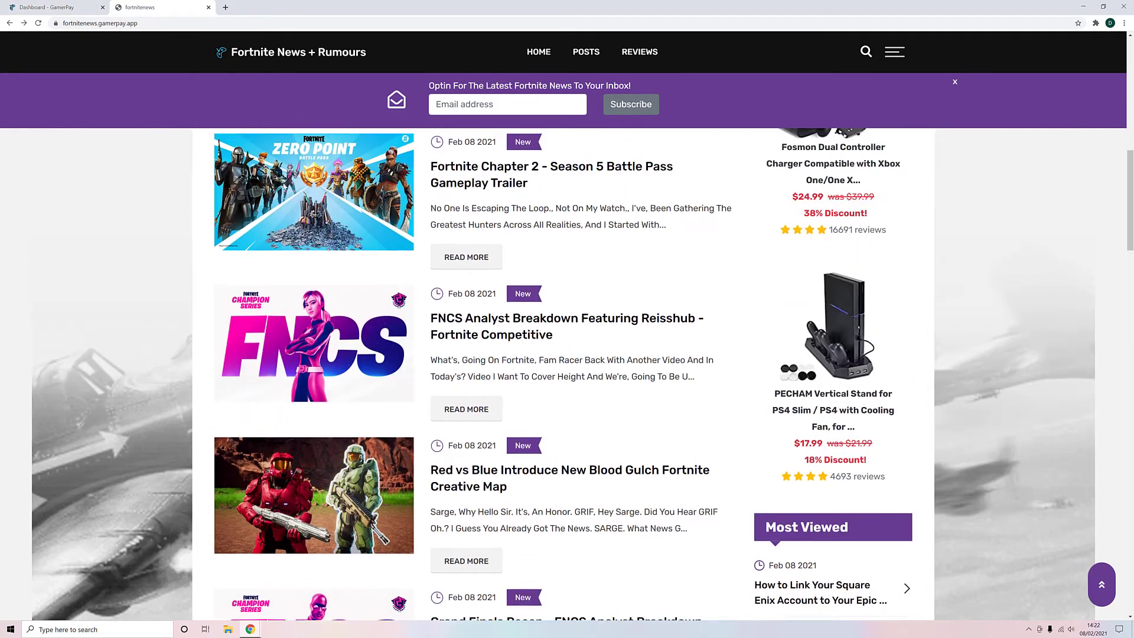
{"action": "scroll", "coordinate": [342, 124], "scroll_direction": "up", "scroll_amount": 6}
{"action": "scroll", "coordinate": [319, 102], "scroll_direction": "down", "scroll_amount": 14}
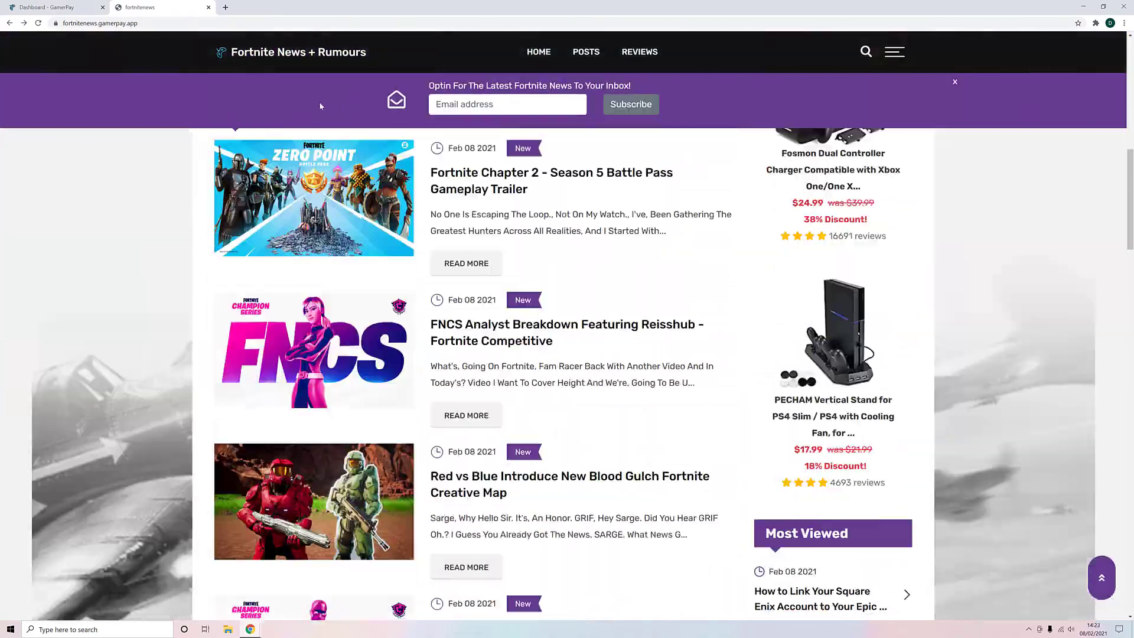
{"action": "scroll", "coordinate": [329, 104], "scroll_direction": "down", "scroll_amount": 15}
{"action": "scroll", "coordinate": [438, 211], "scroll_direction": "up", "scroll_amount": 11}
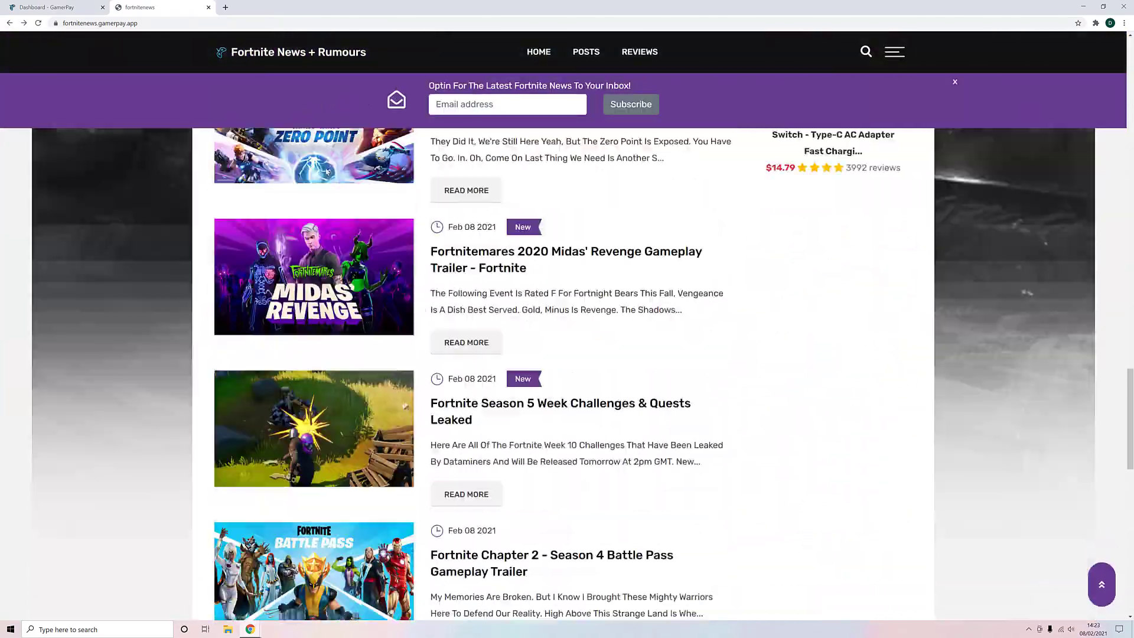
{"action": "scroll", "coordinate": [438, 212], "scroll_direction": "down", "scroll_amount": 5}
{"action": "scroll", "coordinate": [393, 264], "scroll_direction": "up", "scroll_amount": 20}
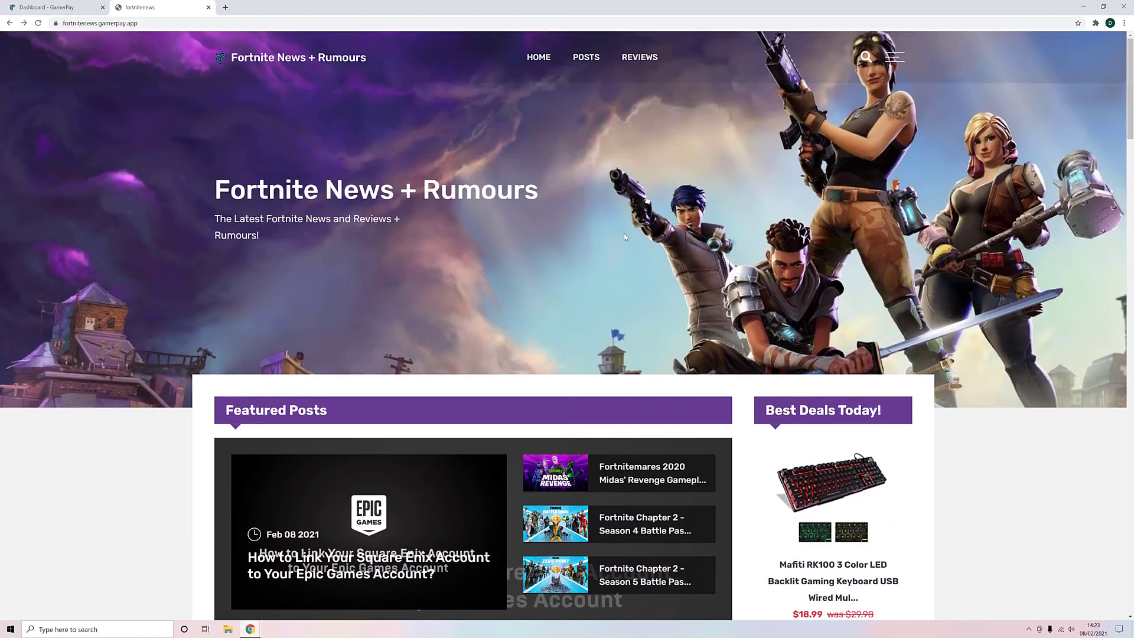
{"action": "scroll", "coordinate": [393, 263], "scroll_direction": "down", "scroll_amount": 3}
{"action": "scroll", "coordinate": [394, 263], "scroll_direction": "up", "scroll_amount": 3}
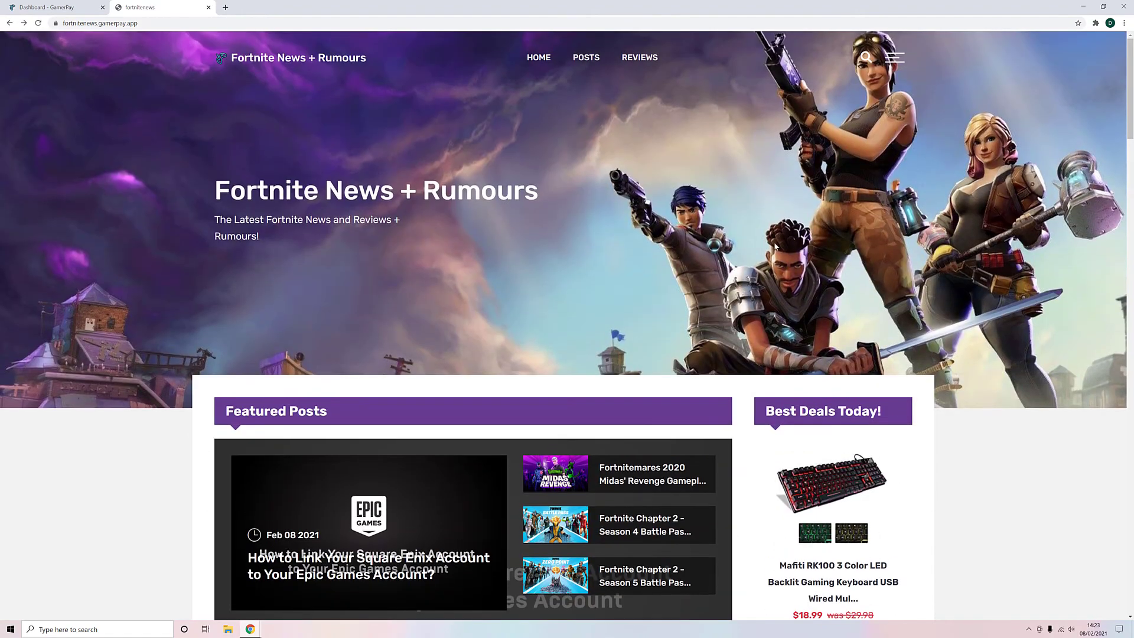
Switch back to the GamerPay dashboard and open the mailing lists overview.
{"action": "left_click", "coordinate": [63, 9]}
{"action": "scroll", "coordinate": [92, 417], "scroll_direction": "down", "scroll_amount": 2}
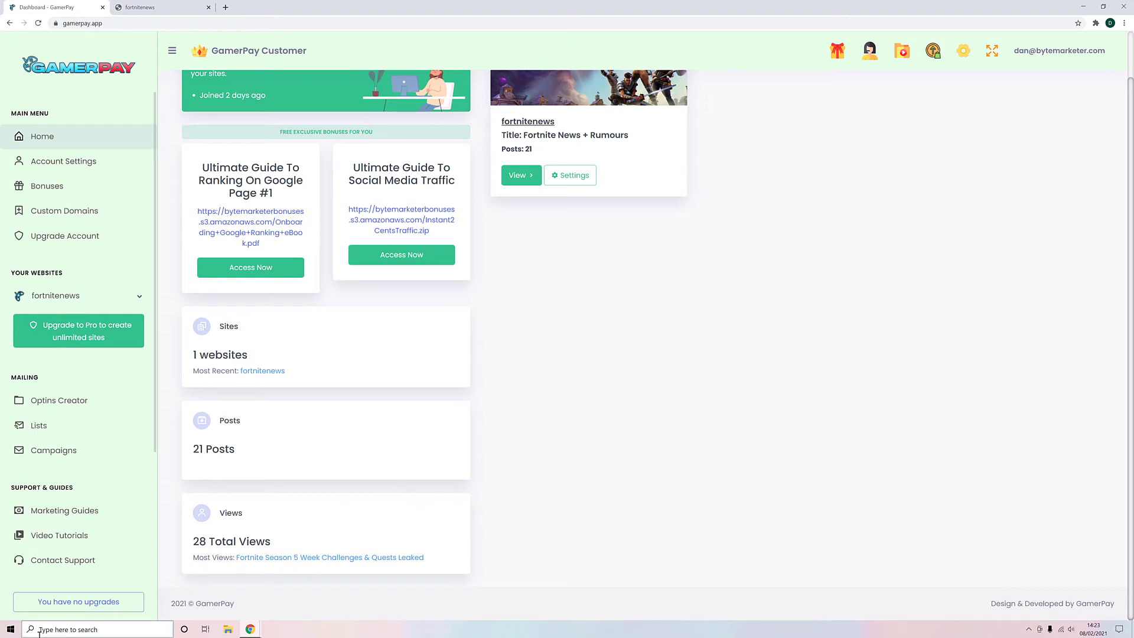
{"action": "left_click", "coordinate": [47, 427]}
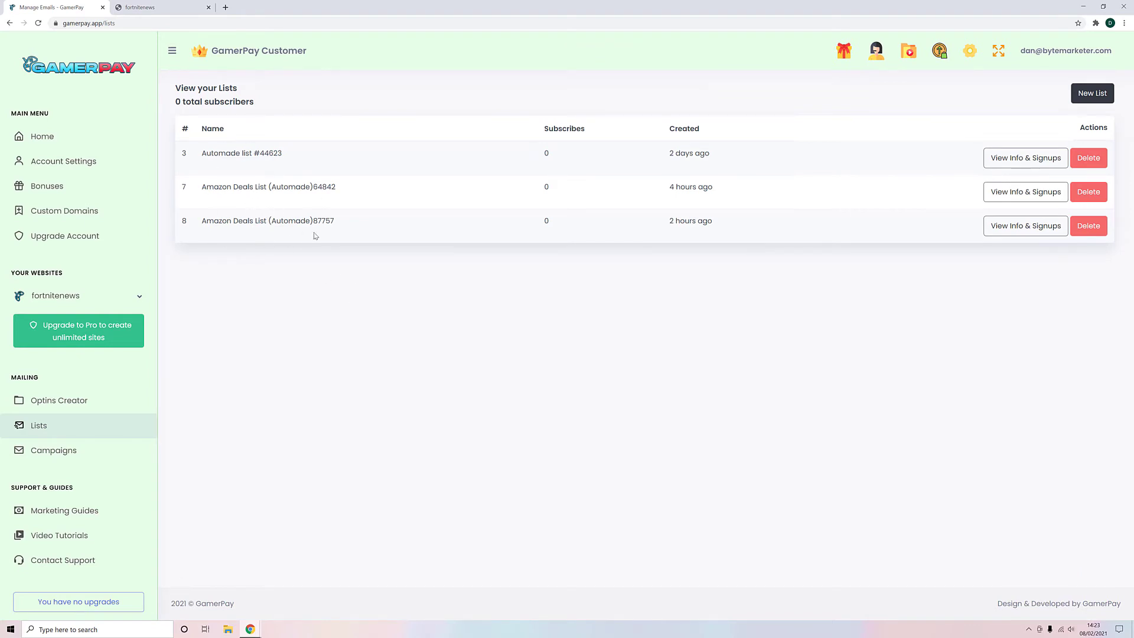
Open a new mail campaign form and review its email title, content and recipient list settings.
{"action": "left_click", "coordinate": [57, 456]}
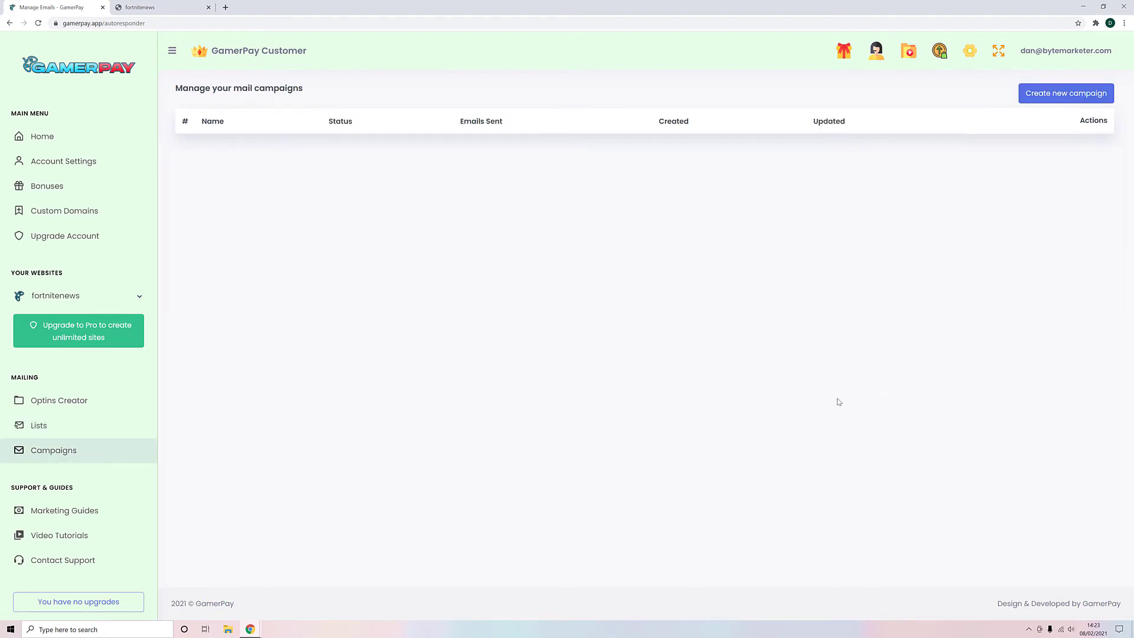
{"action": "left_click", "coordinate": [1057, 96]}
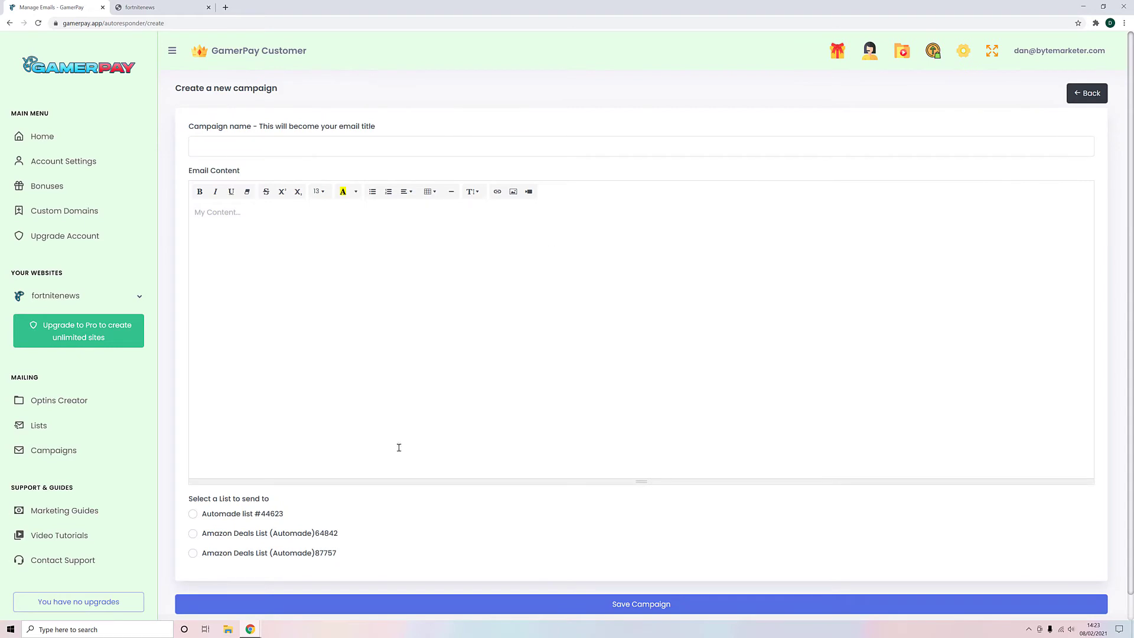
{"action": "scroll", "coordinate": [413, 454], "scroll_direction": "down", "scroll_amount": 1}
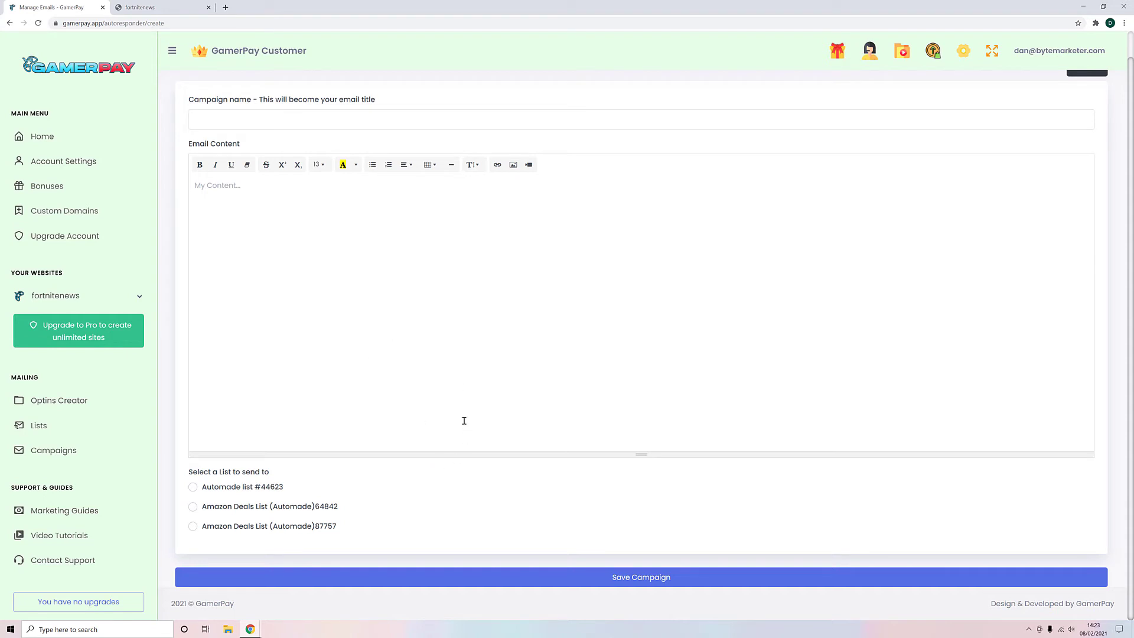
Open the mailing opt-in forms overview and compare the existing scroll popup form with the opt-in bar on the live site.
{"action": "left_click", "coordinate": [61, 403]}
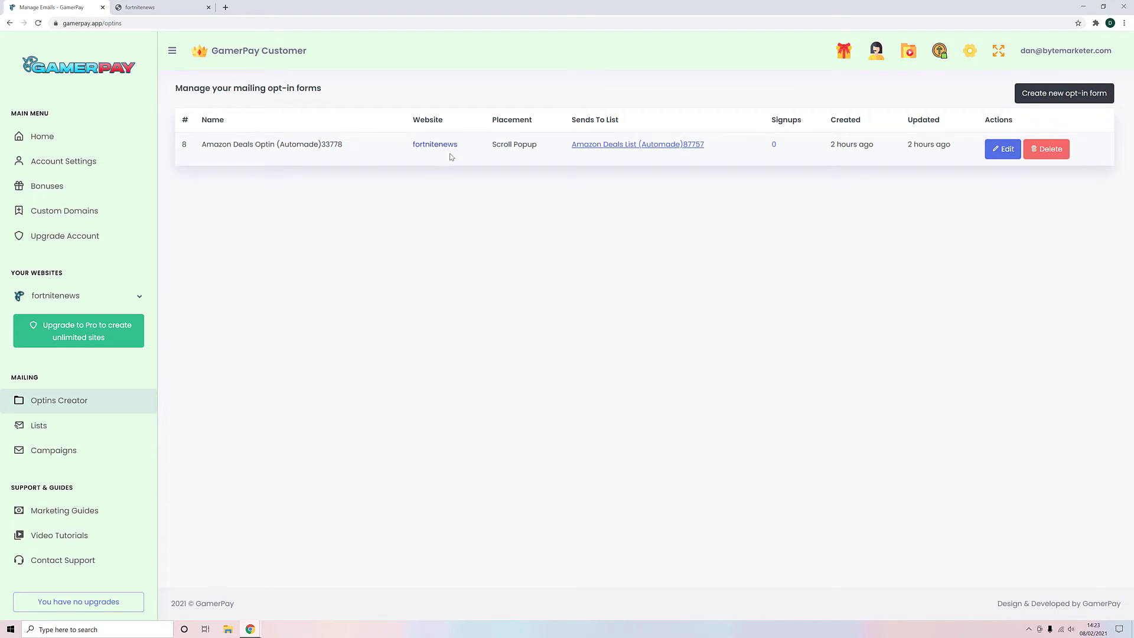
{"action": "left_click", "coordinate": [162, 7]}
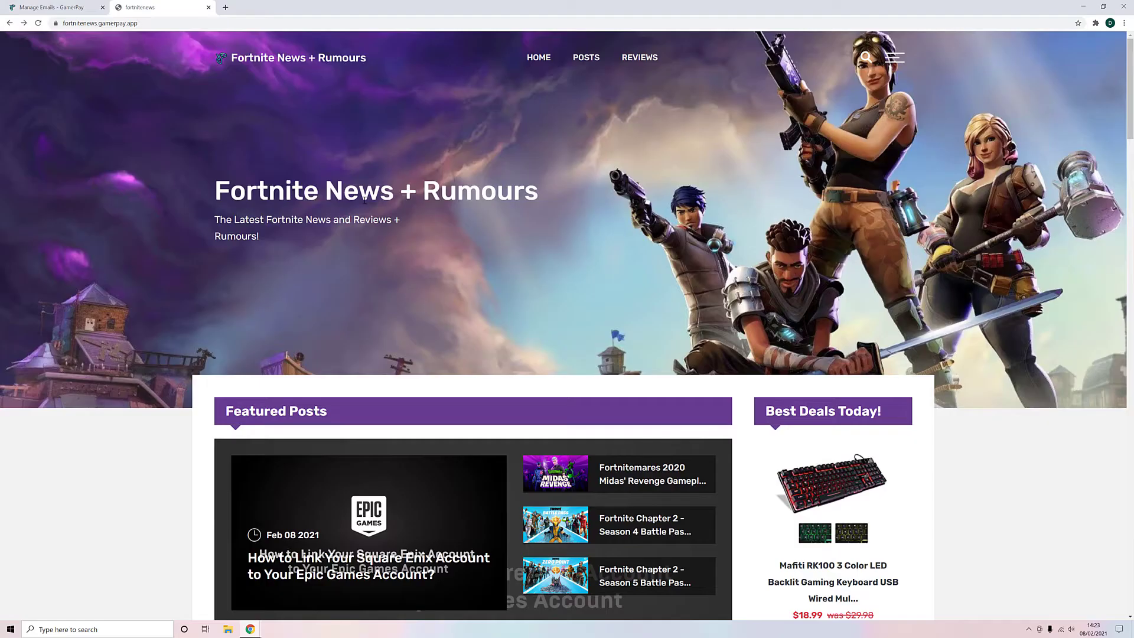
{"action": "scroll", "coordinate": [567, 354], "scroll_direction": "down", "scroll_amount": 10}
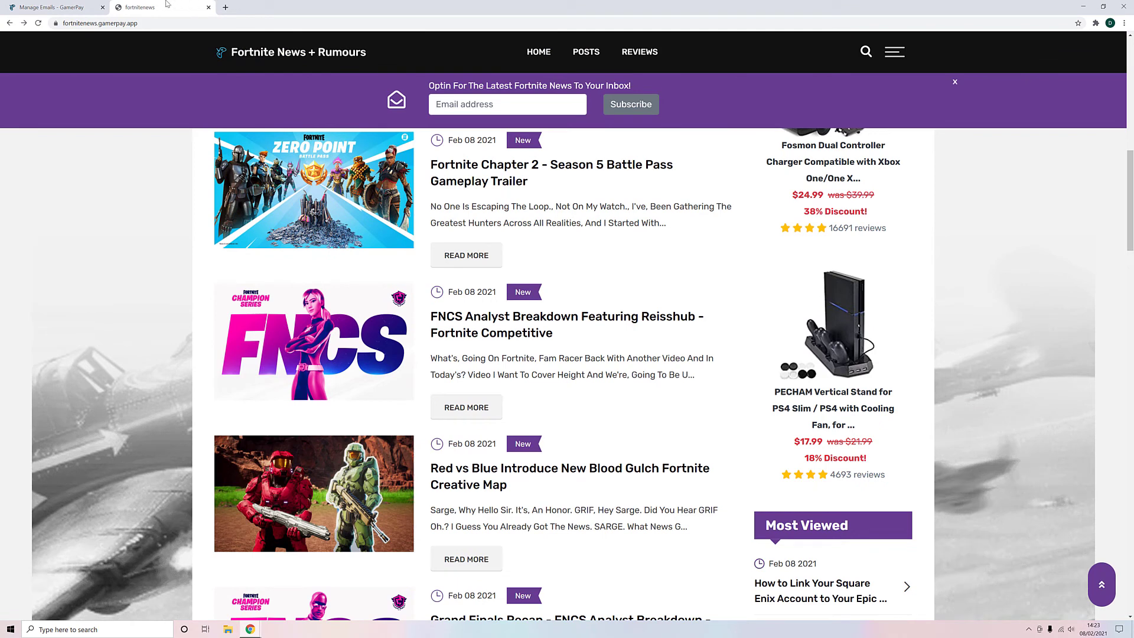
{"action": "left_click", "coordinate": [65, 7]}
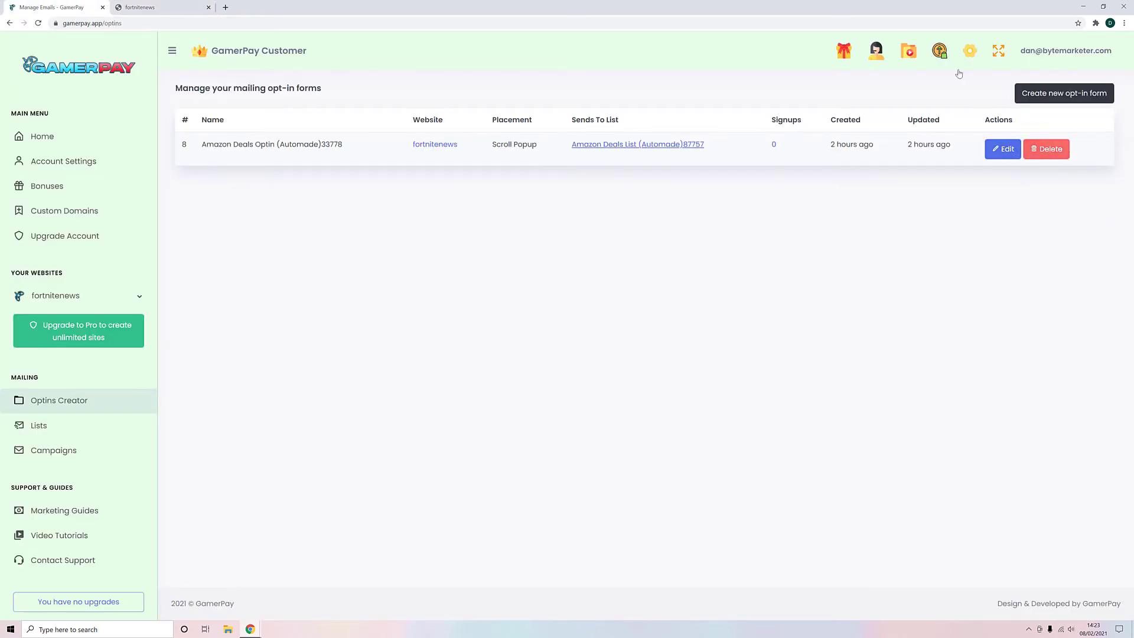
Start a new mailing opt-in form and assign it to the fortnitenews site.
{"action": "left_click", "coordinate": [1069, 99]}
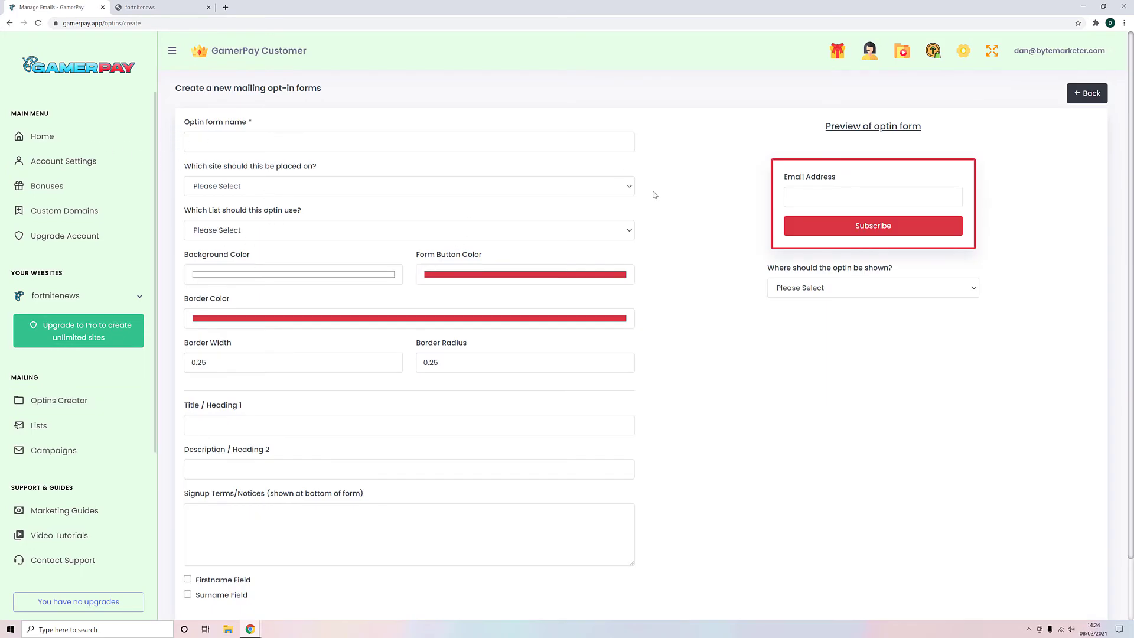
{"action": "scroll", "coordinate": [430, 363], "scroll_direction": "down", "scroll_amount": 1}
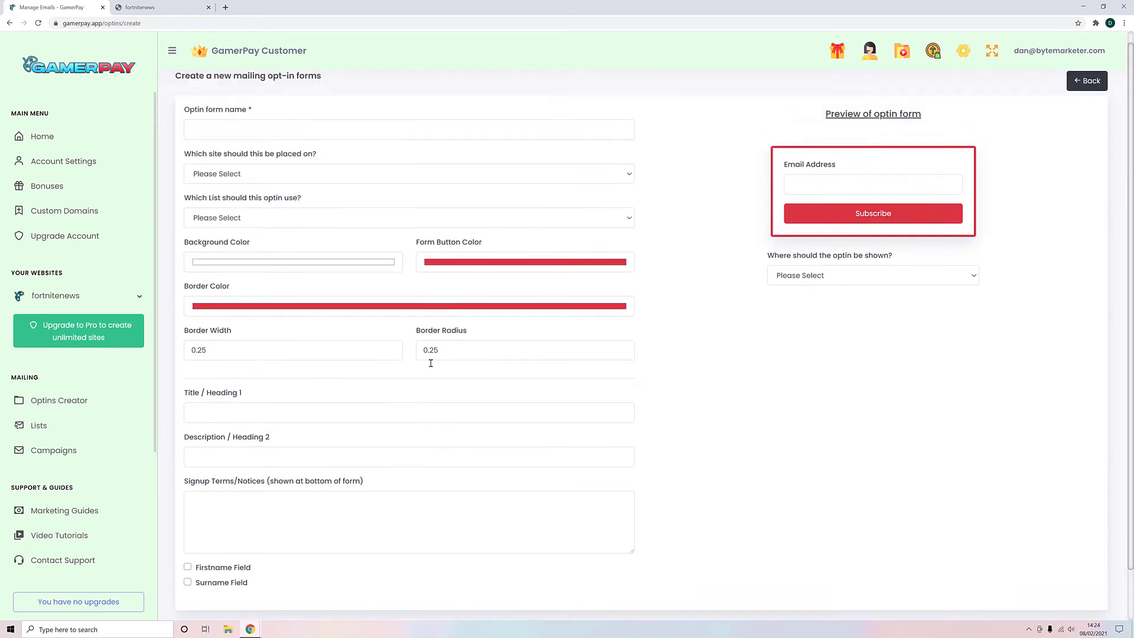
{"action": "scroll", "coordinate": [430, 363], "scroll_direction": "up", "scroll_amount": 1}
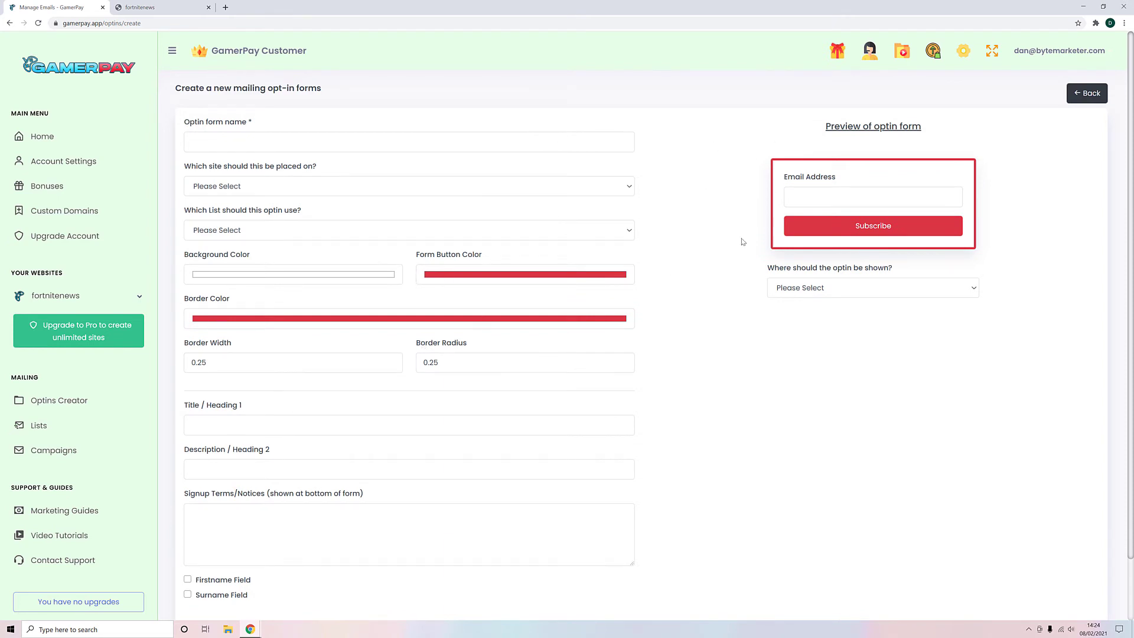
{"action": "left_click", "coordinate": [249, 185]}
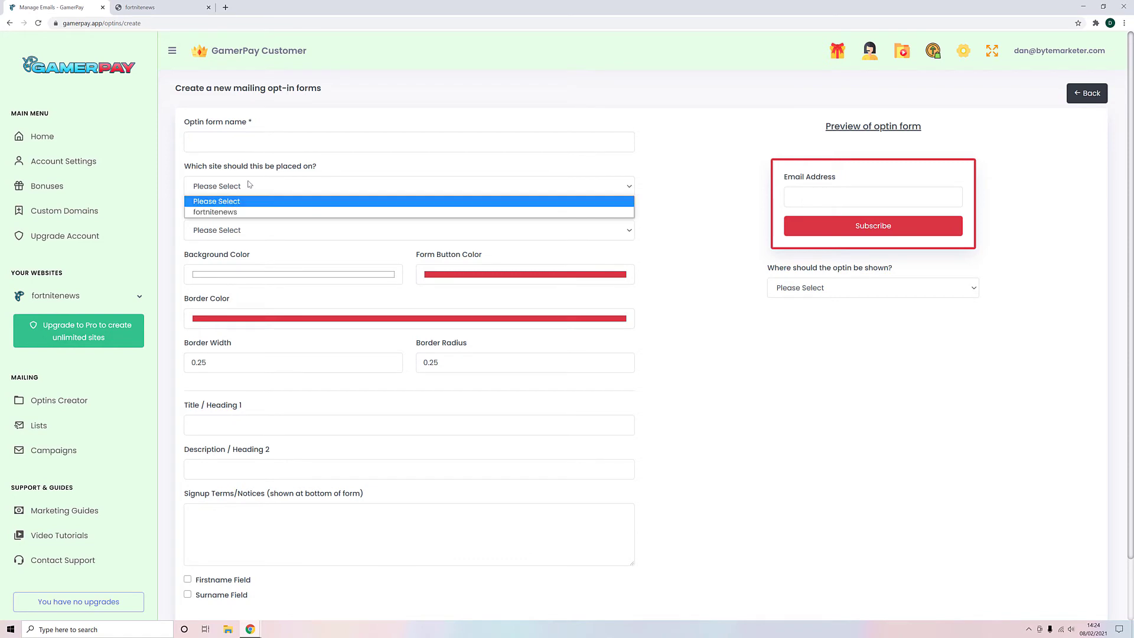
{"action": "left_click", "coordinate": [236, 212]}
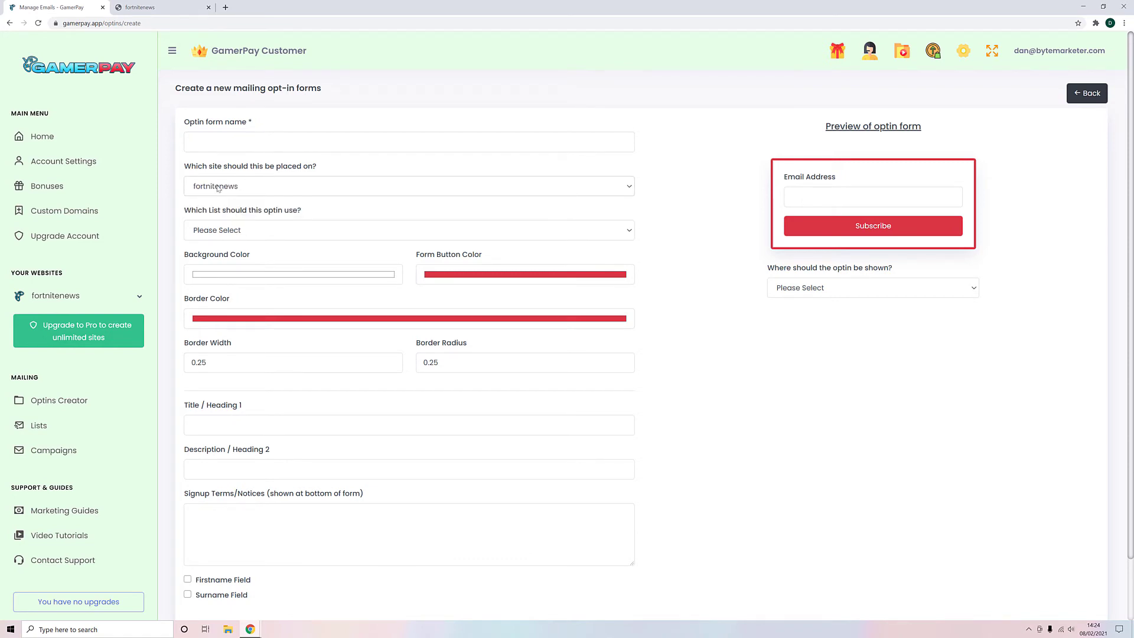
View the mailing lists available for the opt-in form without selecting one.
{"action": "scroll", "coordinate": [235, 242], "scroll_direction": "down", "scroll_amount": 2}
{"action": "left_click", "coordinate": [241, 162]}
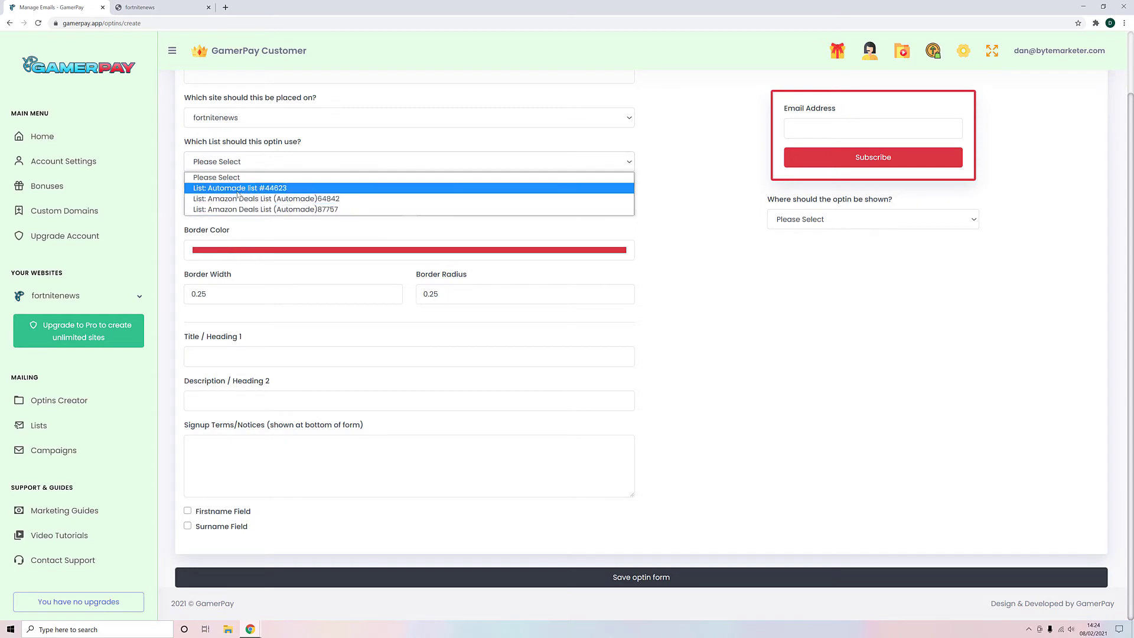
{"action": "left_click", "coordinate": [690, 355]}
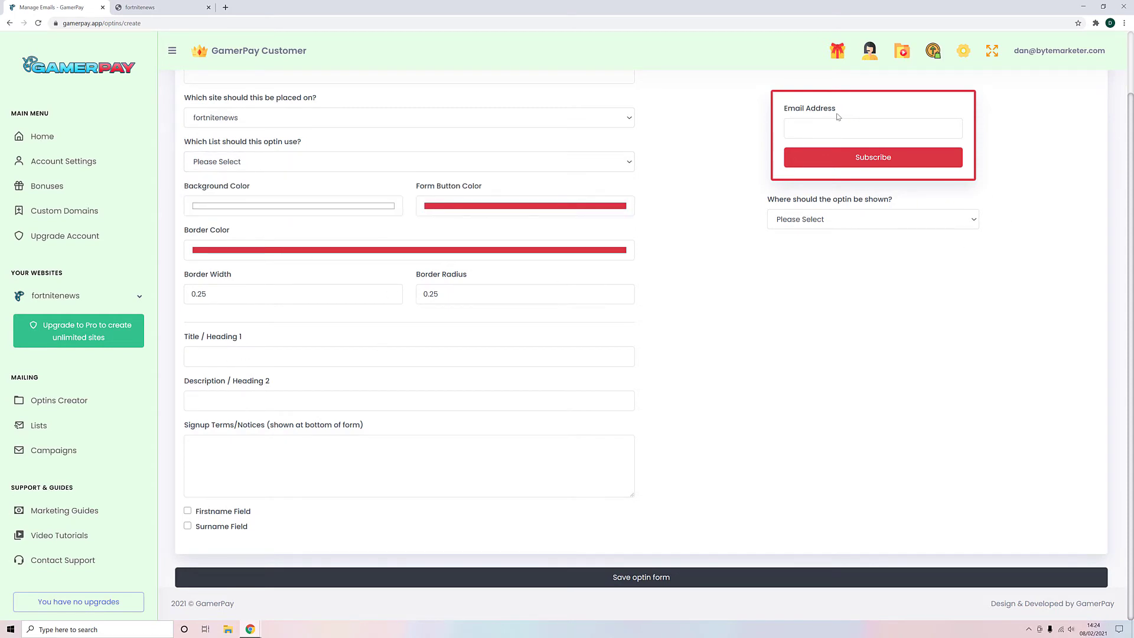
Set the opt-in form's title to "Optin Now For News" and its description to "example subheading".
{"action": "left_click", "coordinate": [220, 353]}
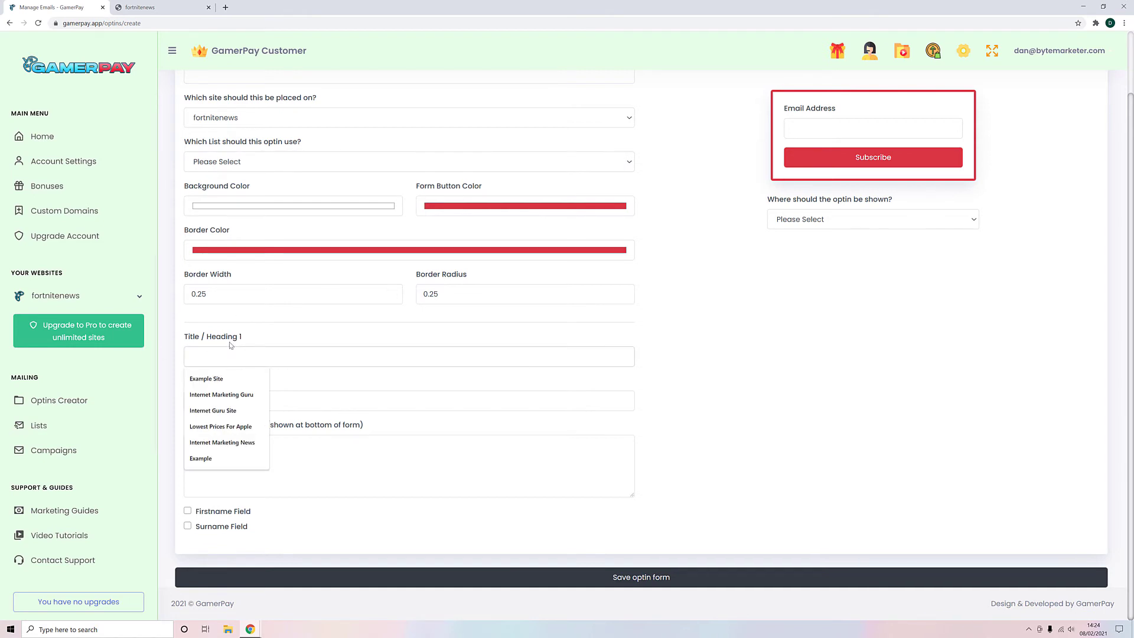
{"action": "type", "text": "Optin N"}
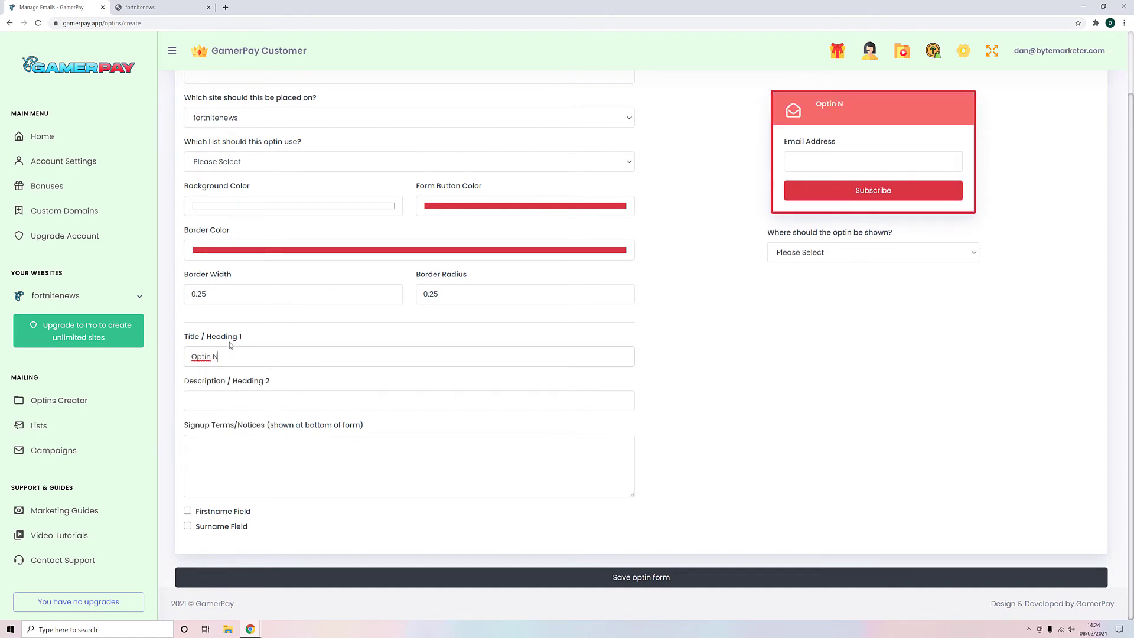
{"action": "type", "text": "ow For News"}
{"action": "left_click", "coordinate": [237, 402]}
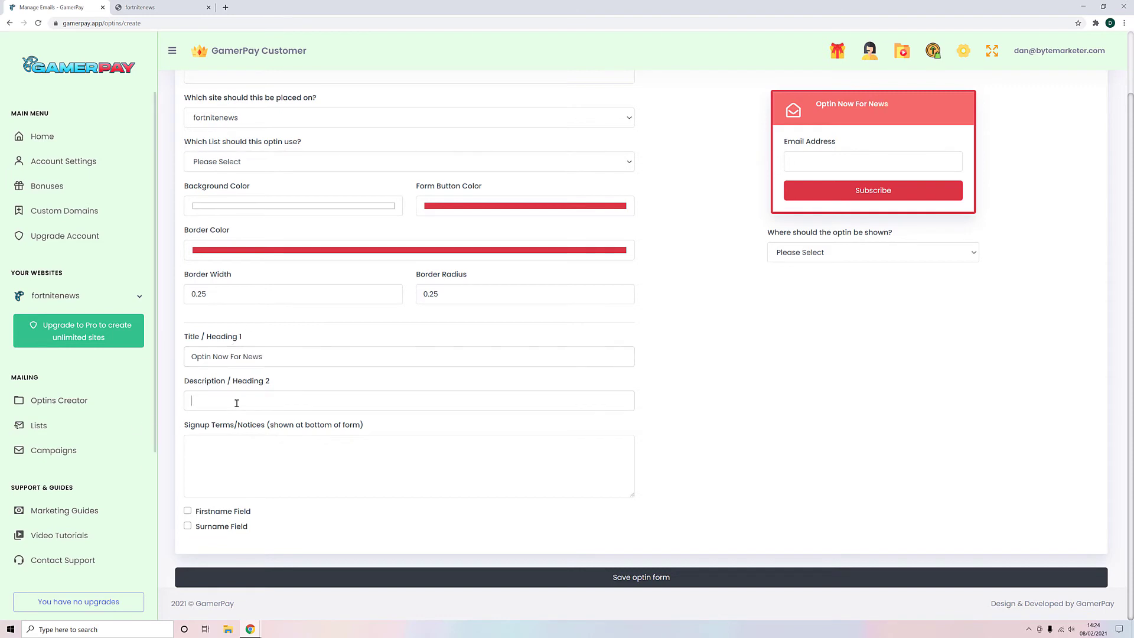
{"action": "type", "text": "sexa"}
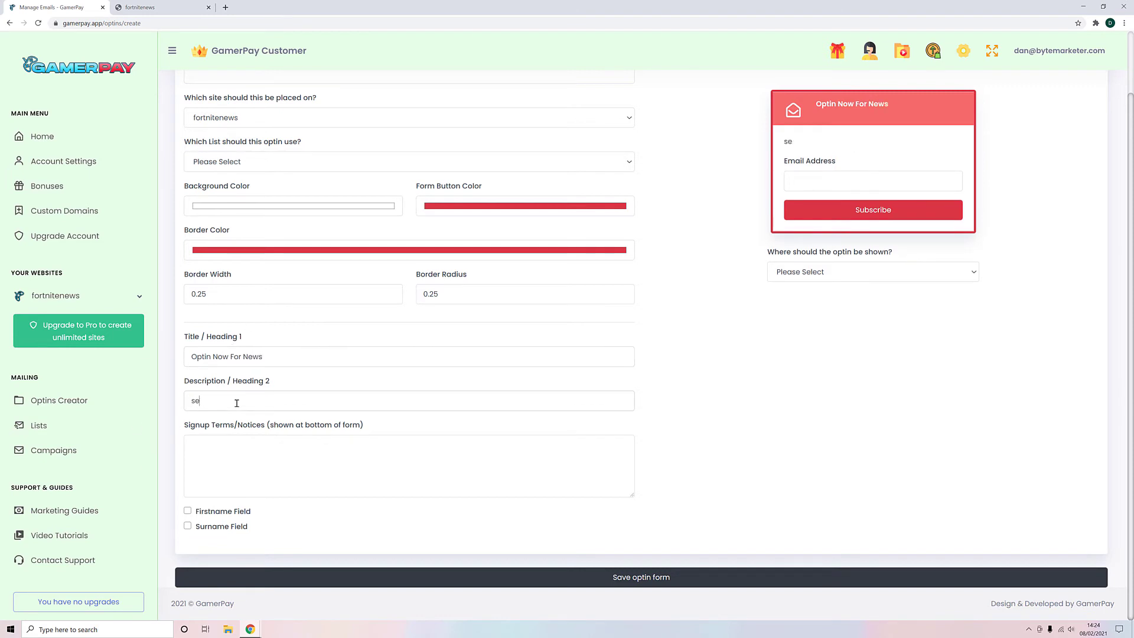
{"action": "key", "text": "BackSpace"}
{"action": "key", "text": "BackSpace"}
{"action": "key", "text": "BackSpace"}
{"action": "key", "text": "BackSpace"}
{"action": "type", "text": "example subheading"}
Preview the first name field on the opt-in form, turn it off again, and set the form's placement to Index Sidebar.
{"action": "left_click", "coordinate": [188, 511]}
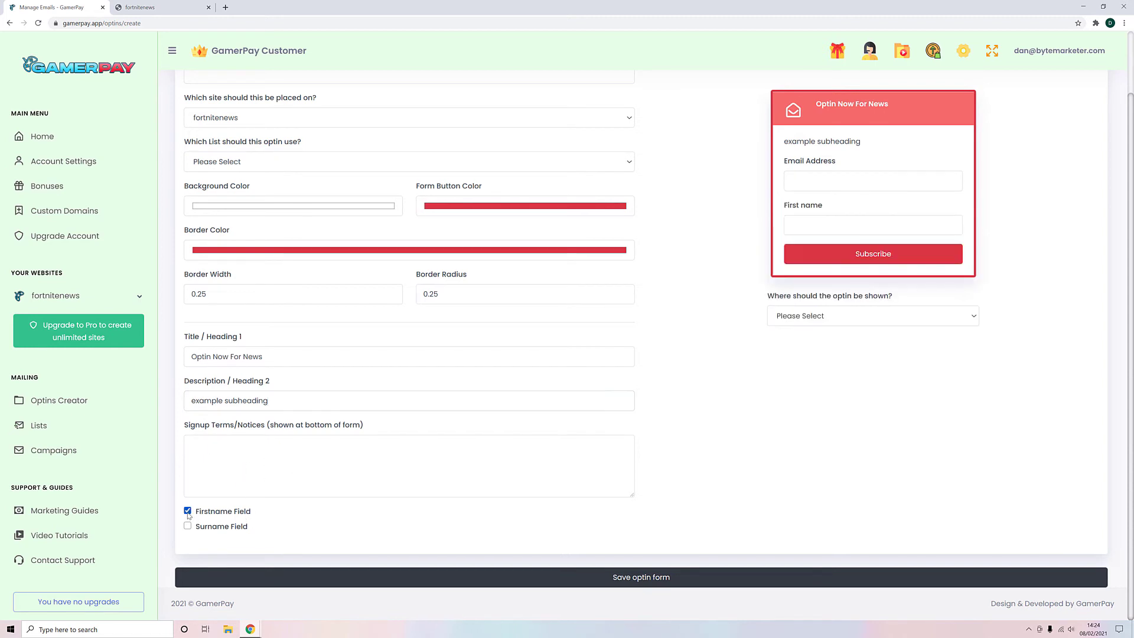
{"action": "left_click", "coordinate": [188, 511]}
{"action": "left_click", "coordinate": [803, 273]}
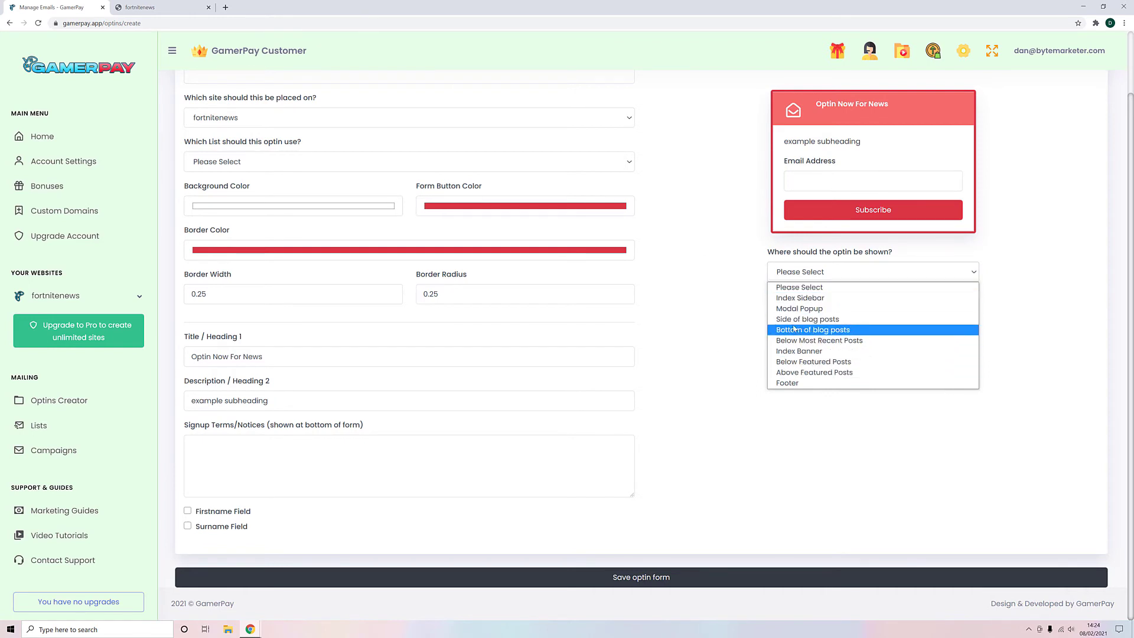
{"action": "left_click", "coordinate": [801, 297]}
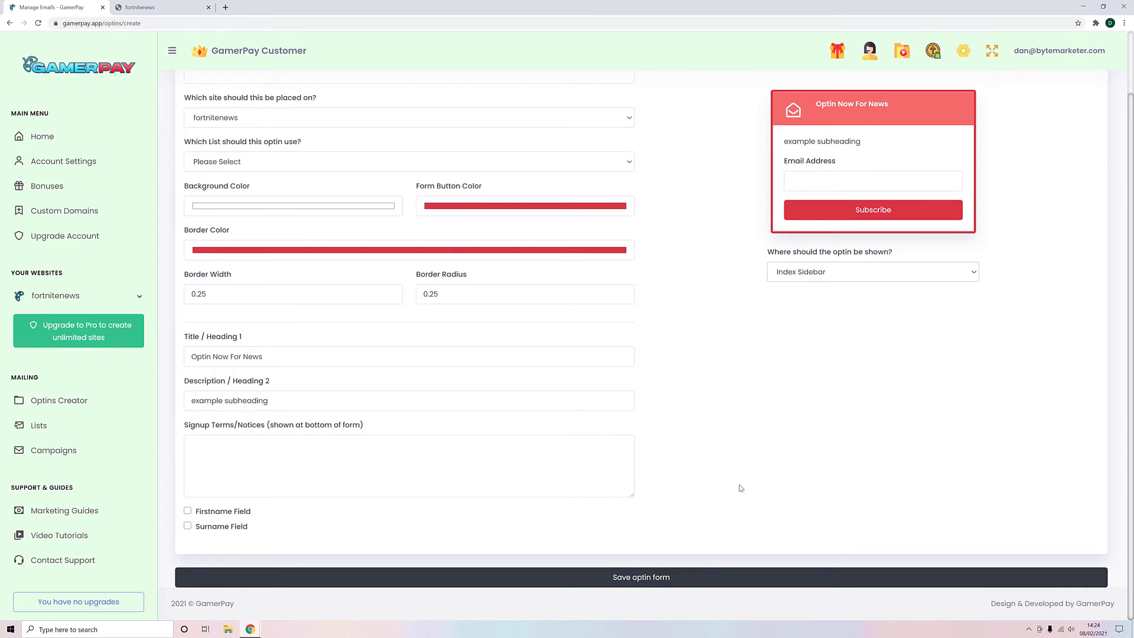
Name the opt-in form "exampleoptin" and save it.
{"action": "scroll", "coordinate": [351, 271], "scroll_direction": "up", "scroll_amount": 2}
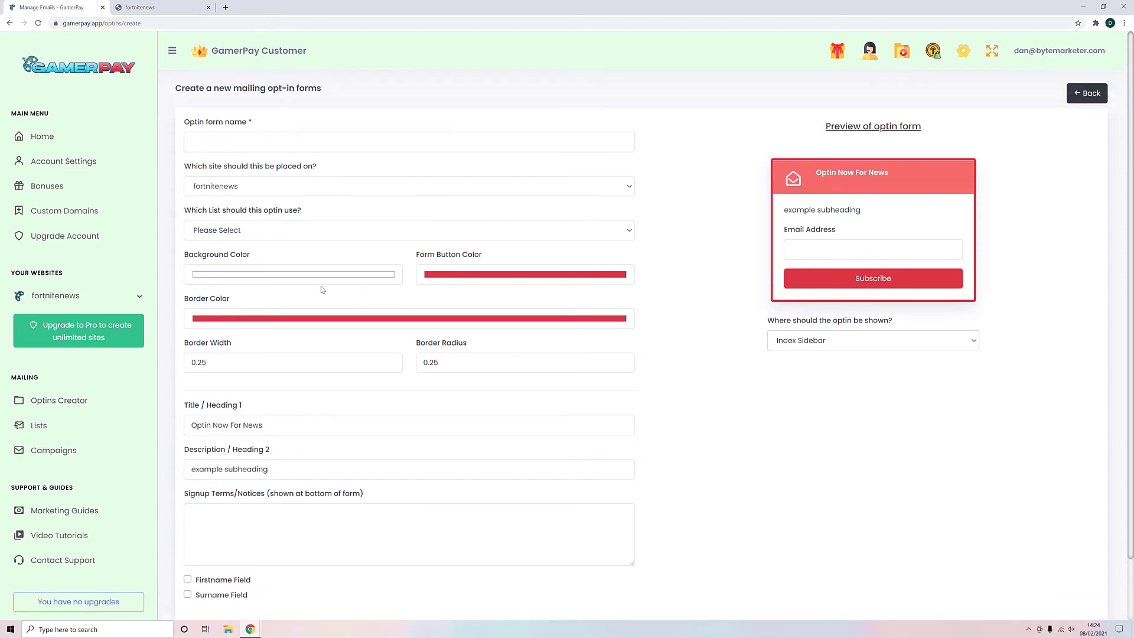
{"action": "left_click", "coordinate": [230, 142]}
{"action": "type", "text": "examp"}
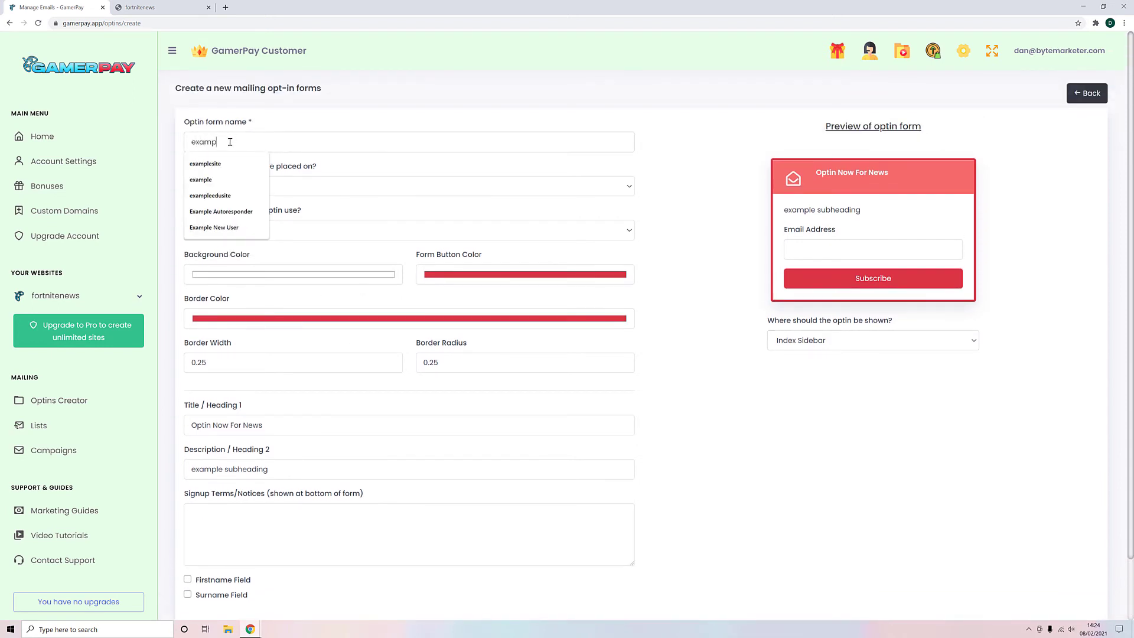
{"action": "type", "text": "leoptin"}
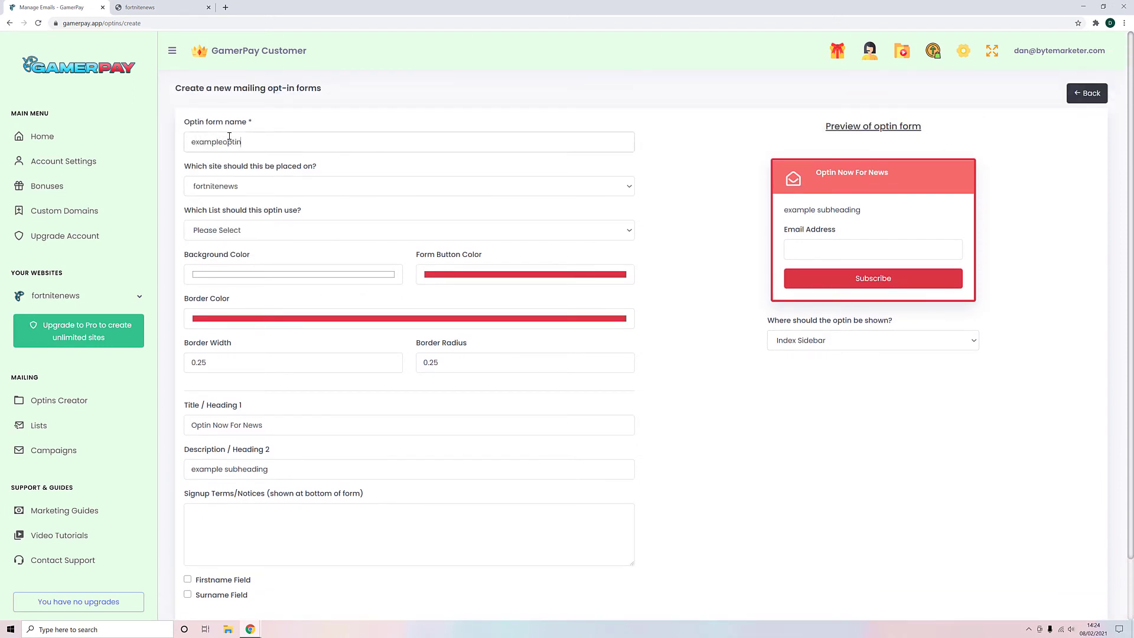
{"action": "right_click", "coordinate": [419, 194]}
{"action": "left_click", "coordinate": [764, 431]}
{"action": "scroll", "coordinate": [764, 432], "scroll_direction": "down", "scroll_amount": 2}
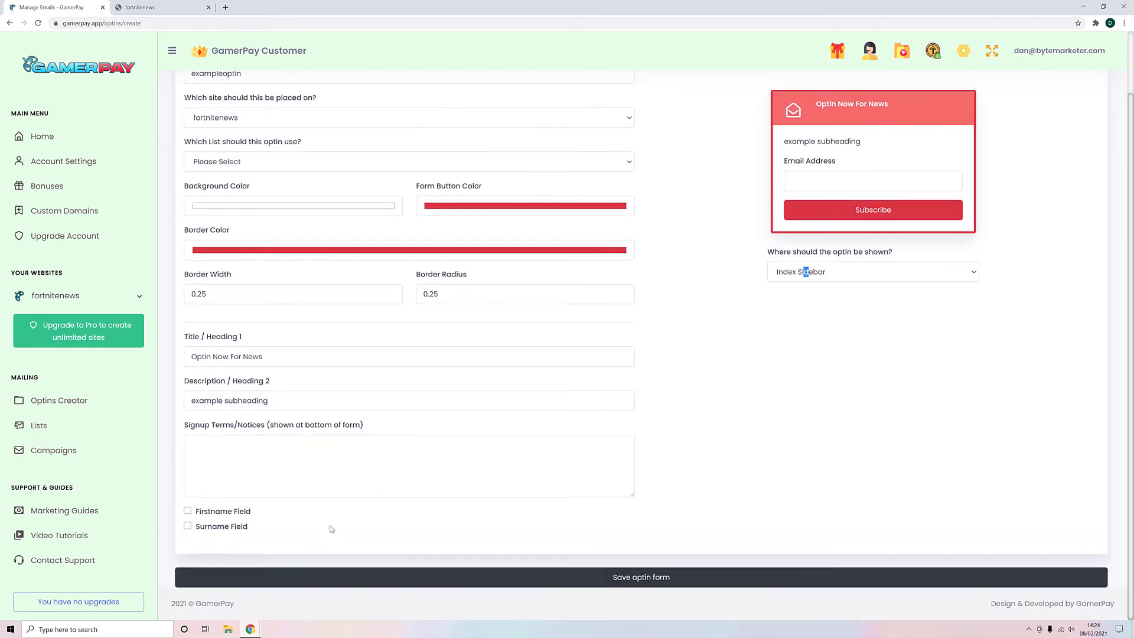
{"action": "left_click", "coordinate": [615, 580]}
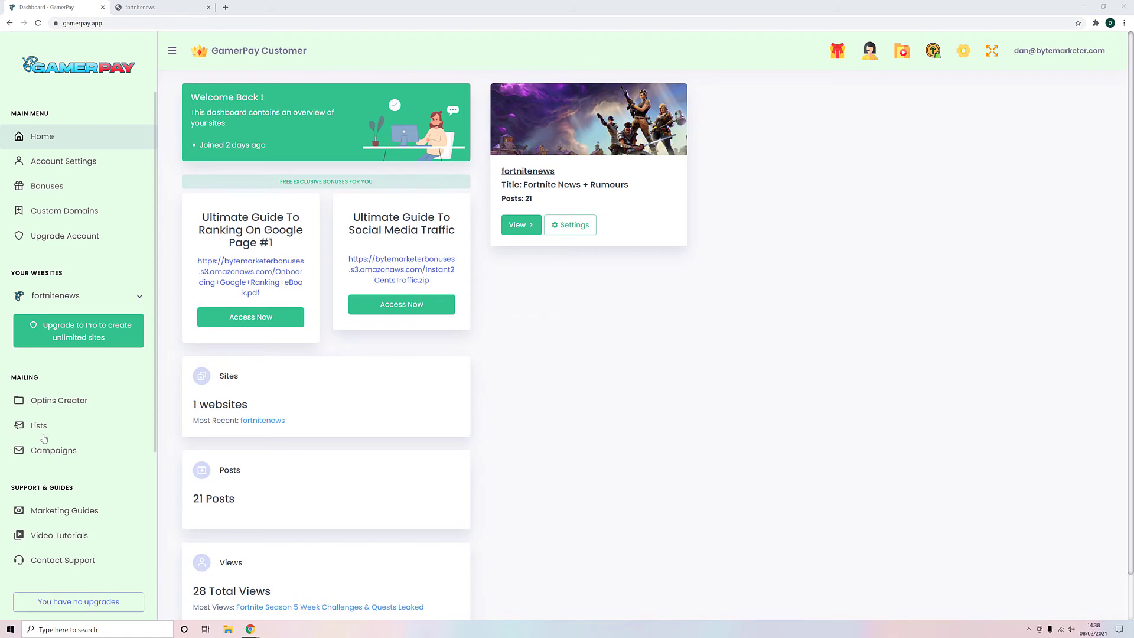
Check the saved forms in the opt-in forms overview and return to the dashboard.
{"action": "left_click", "coordinate": [66, 402]}
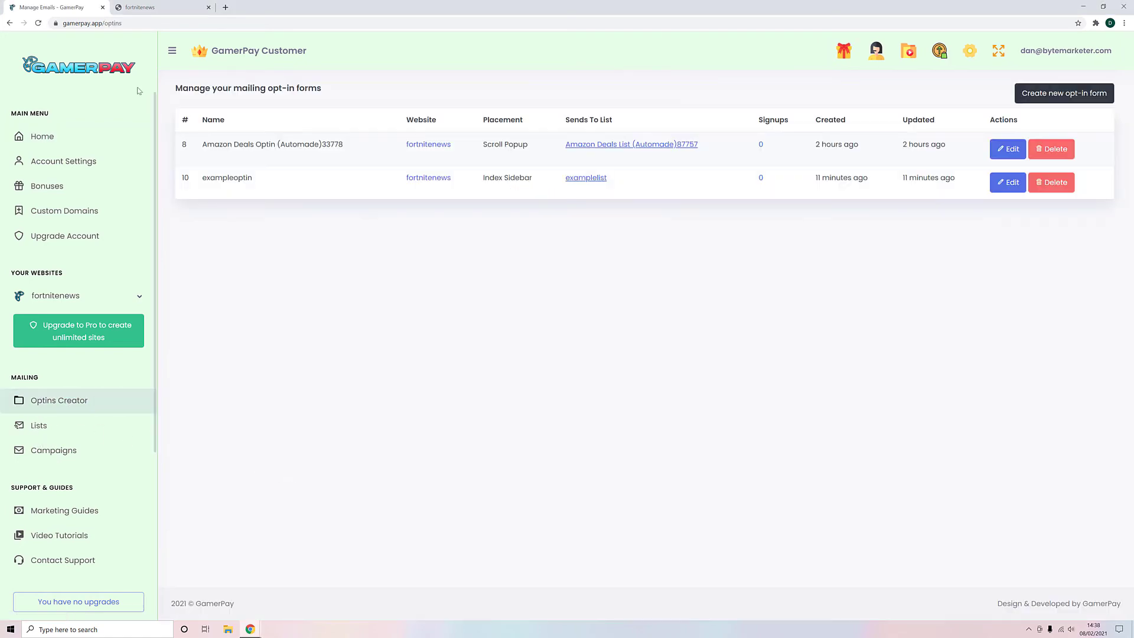
{"action": "left_click", "coordinate": [10, 23]}
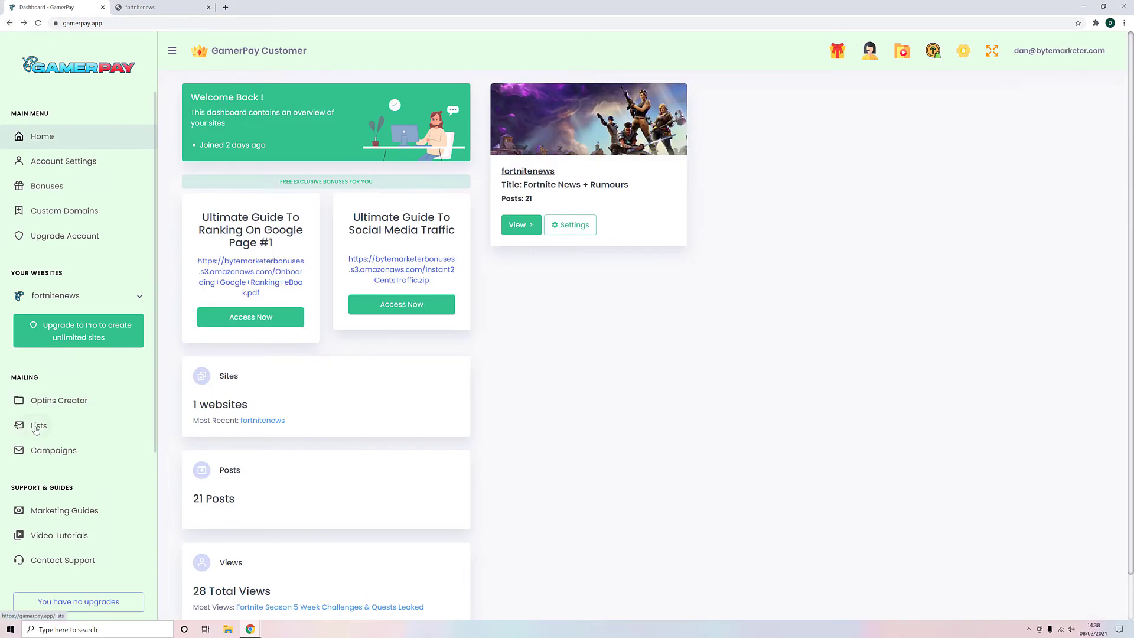
Examine the email lists and the blank form for a new campaign, and return to the campaigns overview.
{"action": "left_click", "coordinate": [37, 427]}
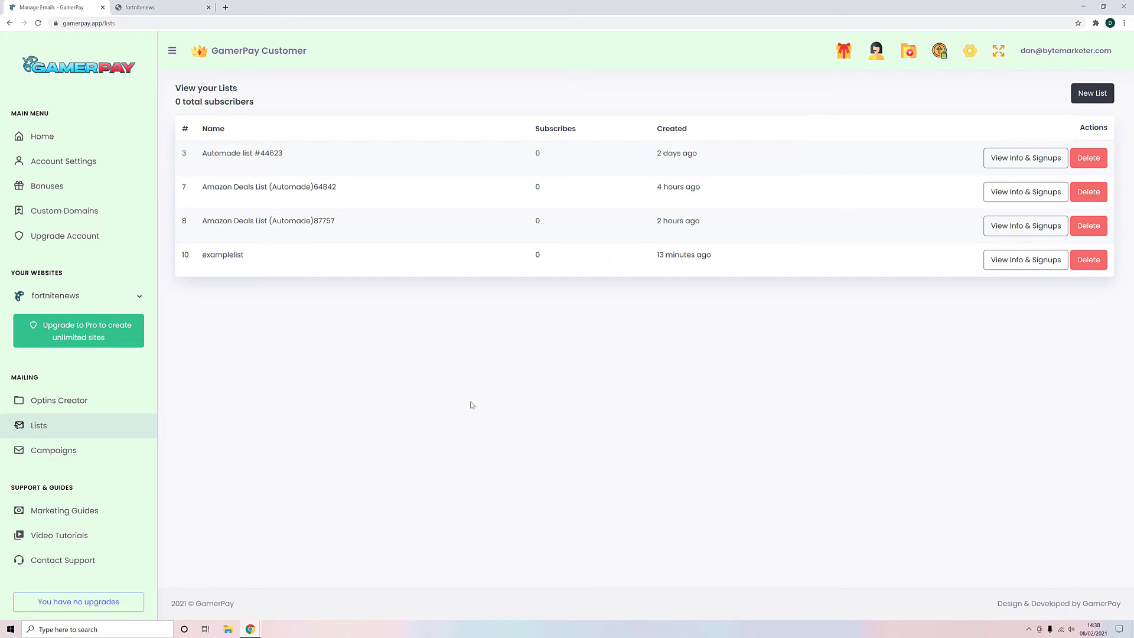
{"action": "left_click", "coordinate": [87, 456]}
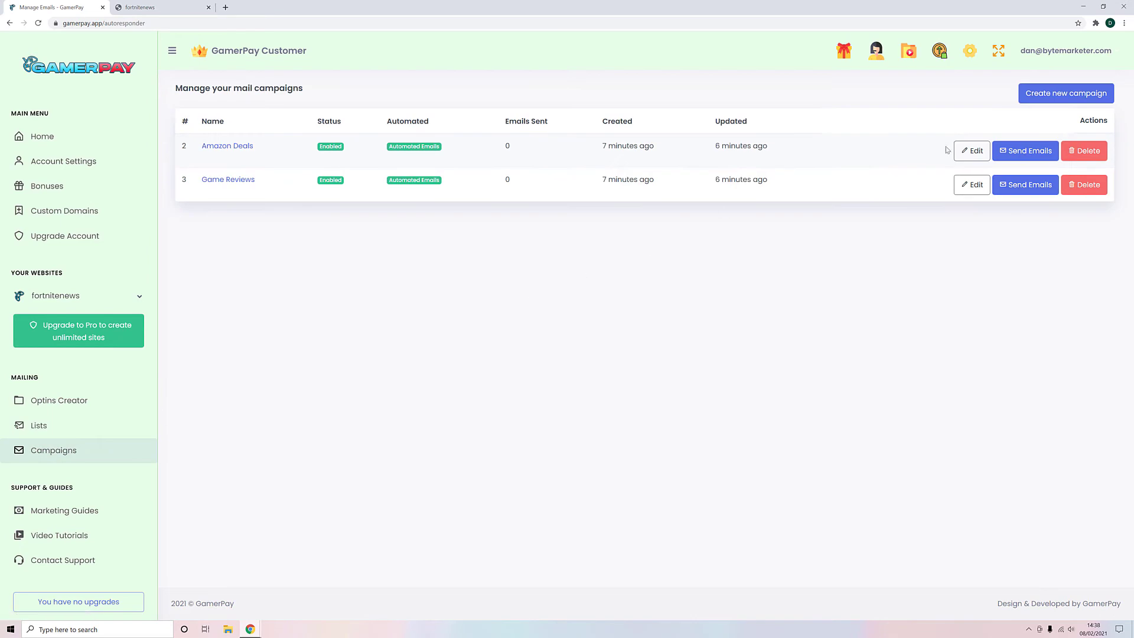
{"action": "left_click", "coordinate": [1075, 93]}
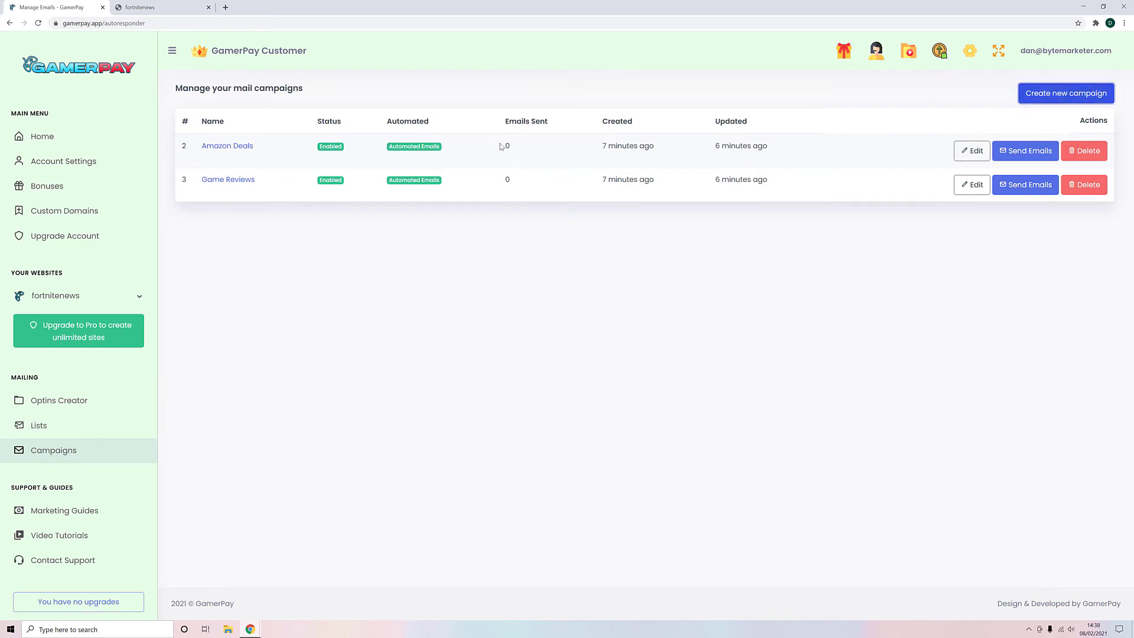
{"action": "left_click", "coordinate": [1034, 99]}
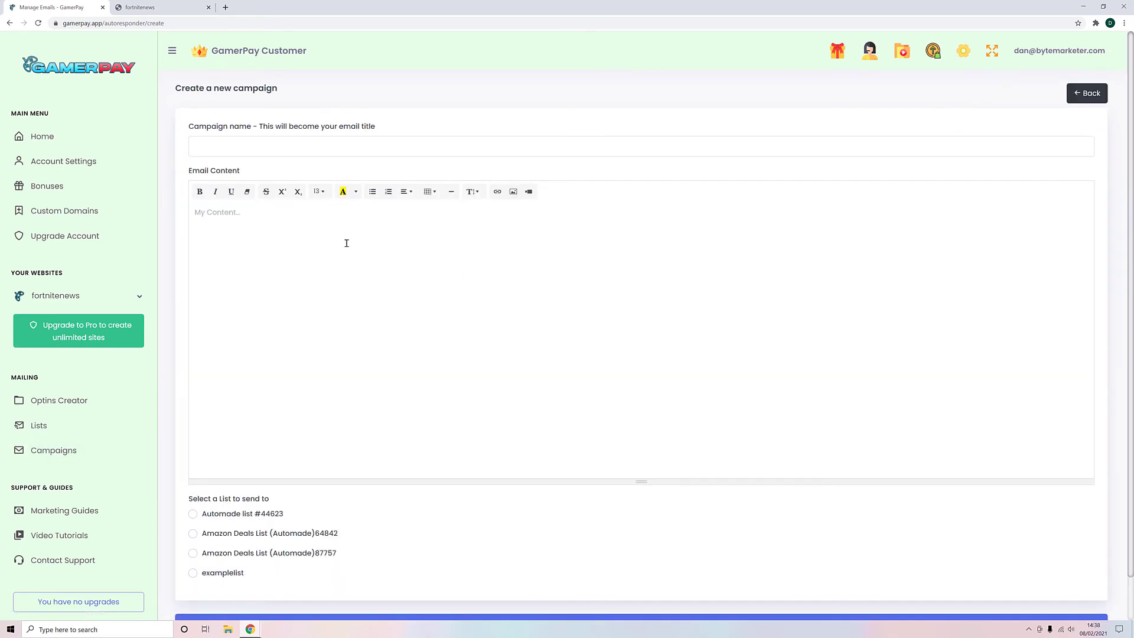
{"action": "scroll", "coordinate": [276, 377], "scroll_direction": "down", "scroll_amount": 1}
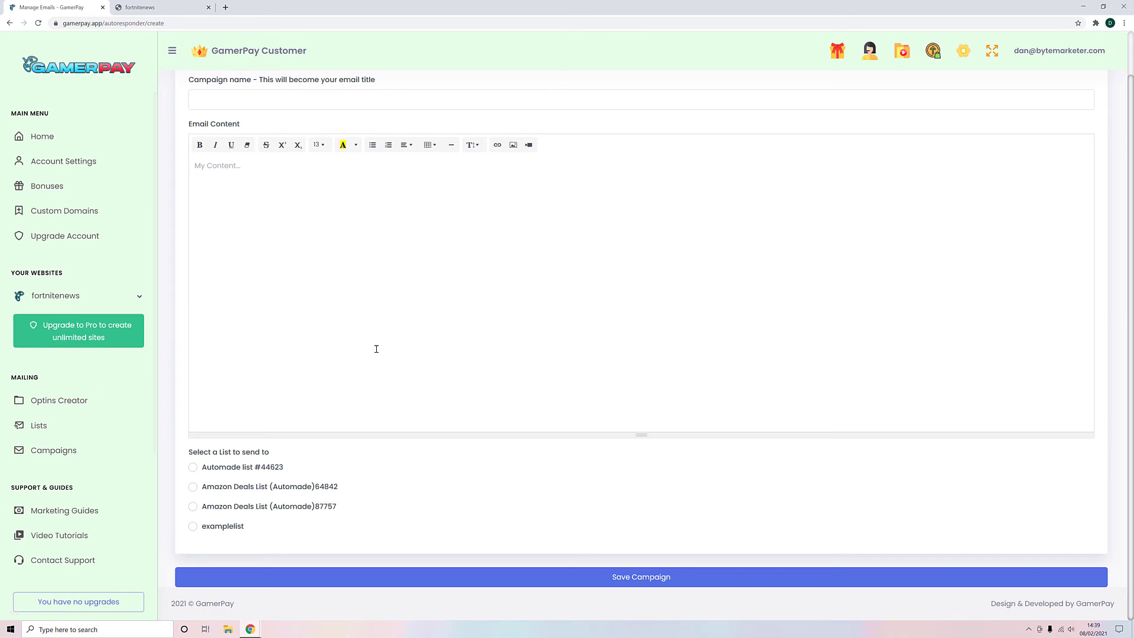
{"action": "left_click", "coordinate": [56, 452]}
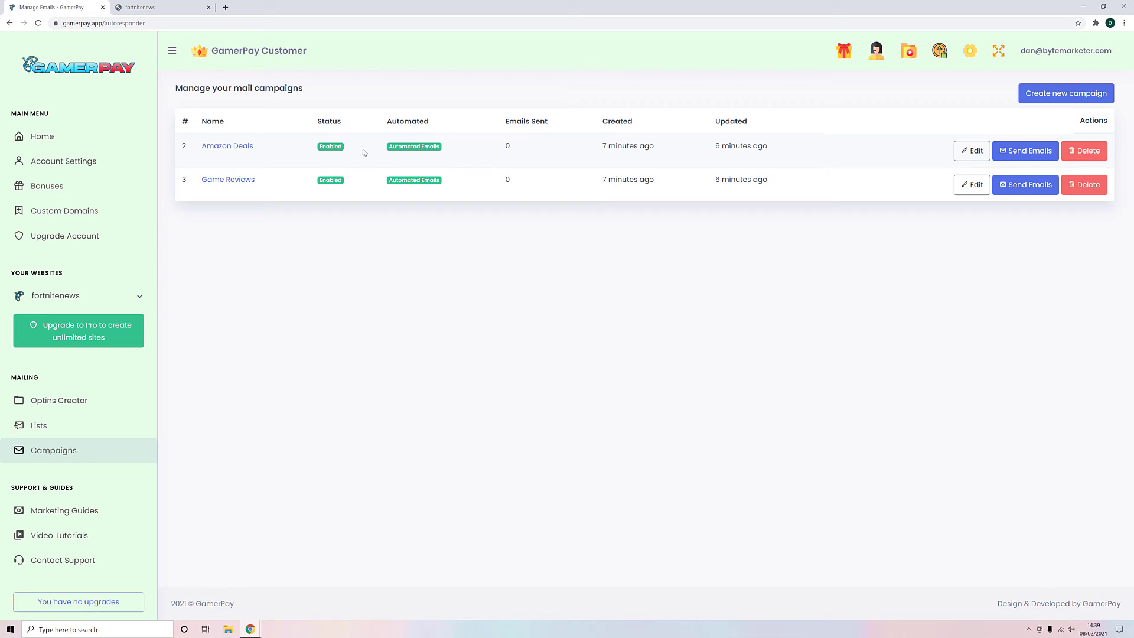
Check the product advertisements on the live Fortnite News site's home page and return to GamerPay.
{"action": "left_click", "coordinate": [194, 7]}
{"action": "scroll", "coordinate": [848, 285], "scroll_direction": "down", "scroll_amount": 8}
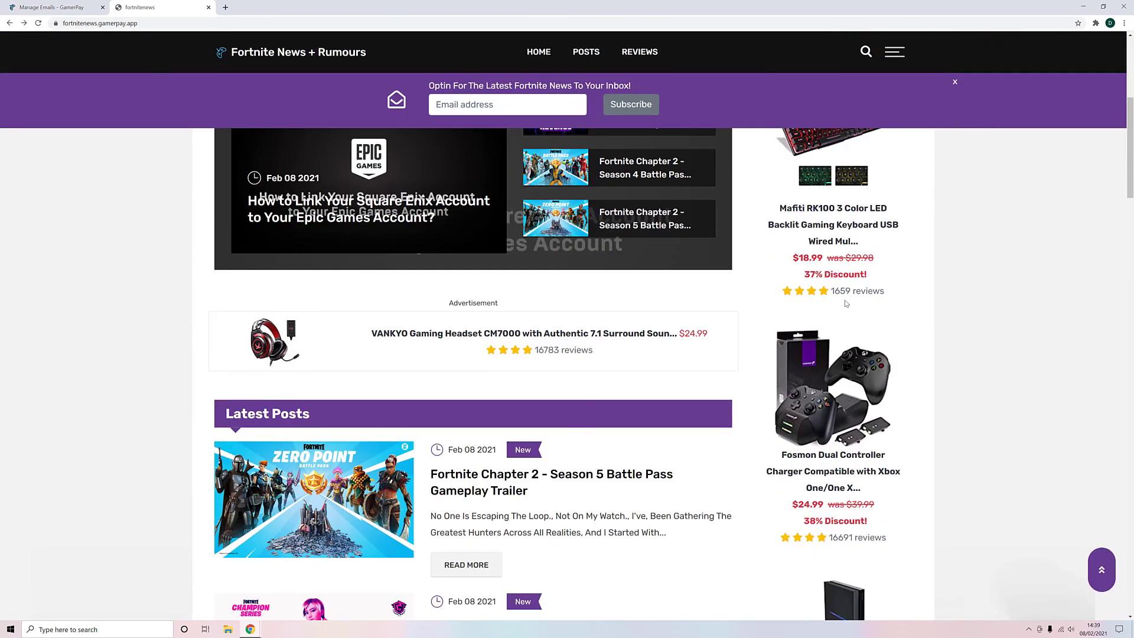
{"action": "scroll", "coordinate": [848, 285], "scroll_direction": "down", "scroll_amount": 4}
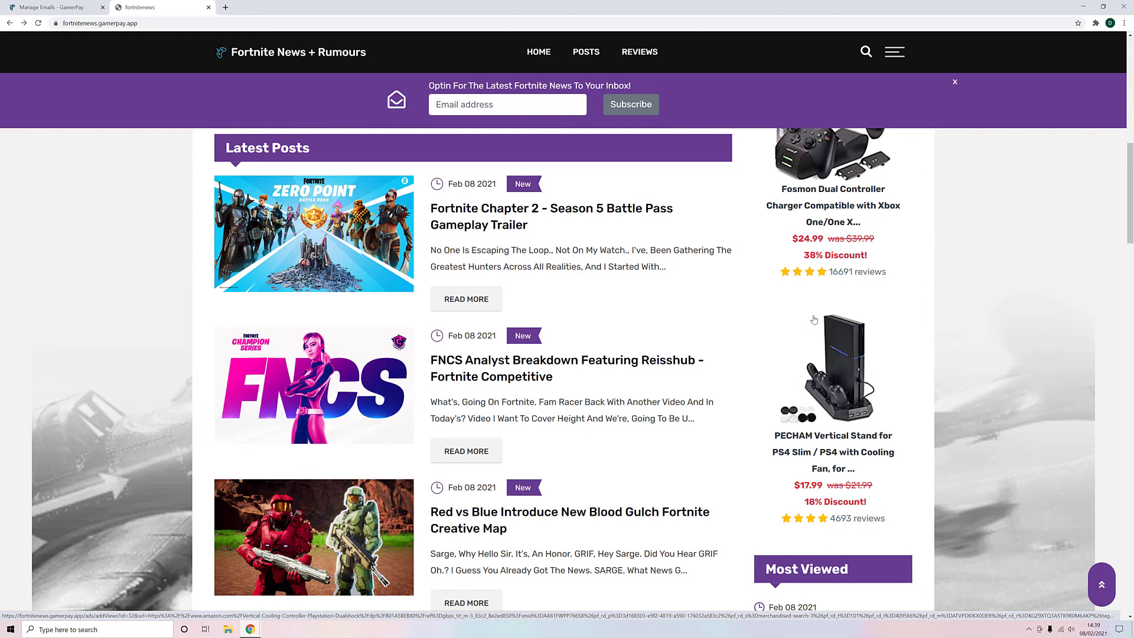
{"action": "left_click", "coordinate": [83, 7]}
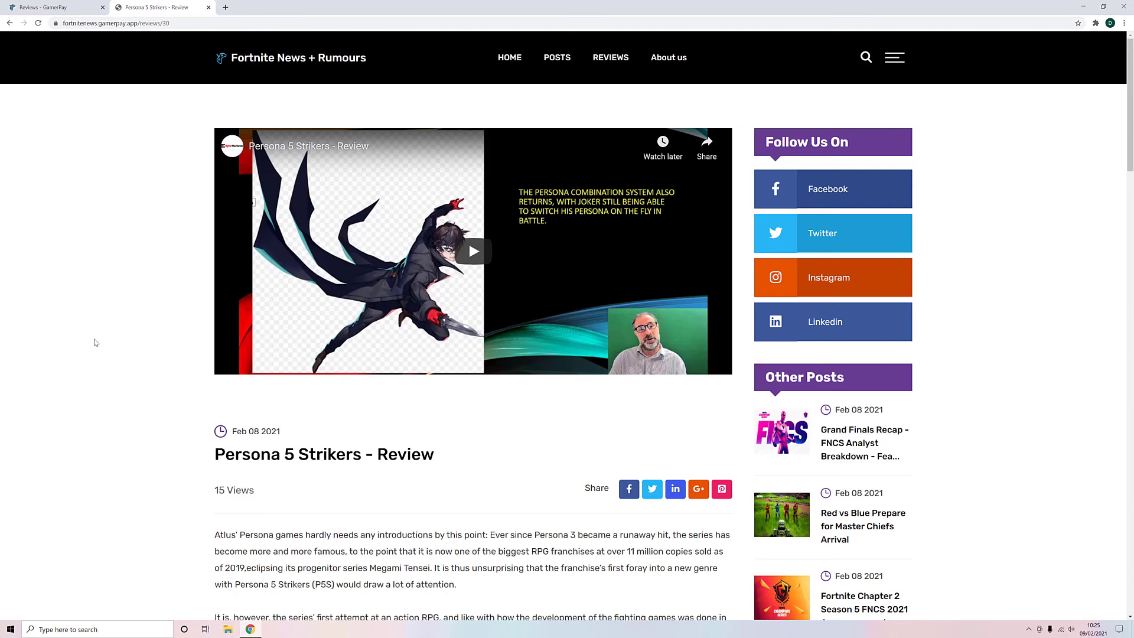
Look through the text of the published Persona 5 Strikers review on the live site.
{"action": "scroll", "coordinate": [201, 405], "scroll_direction": "down", "scroll_amount": 1}
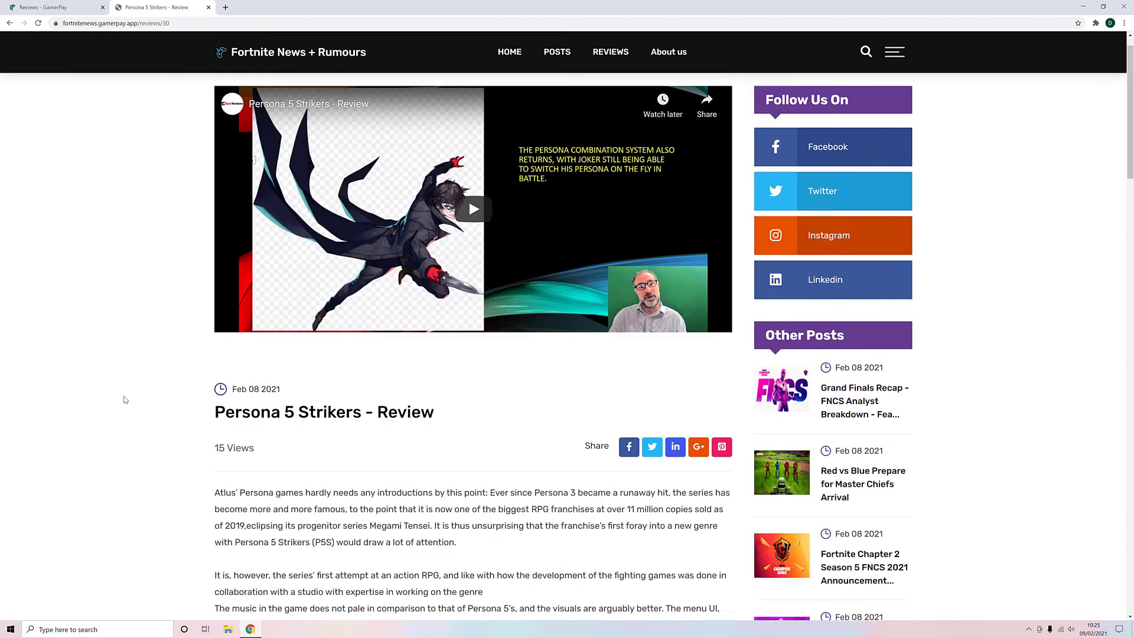
{"action": "scroll", "coordinate": [125, 400], "scroll_direction": "down", "scroll_amount": 10}
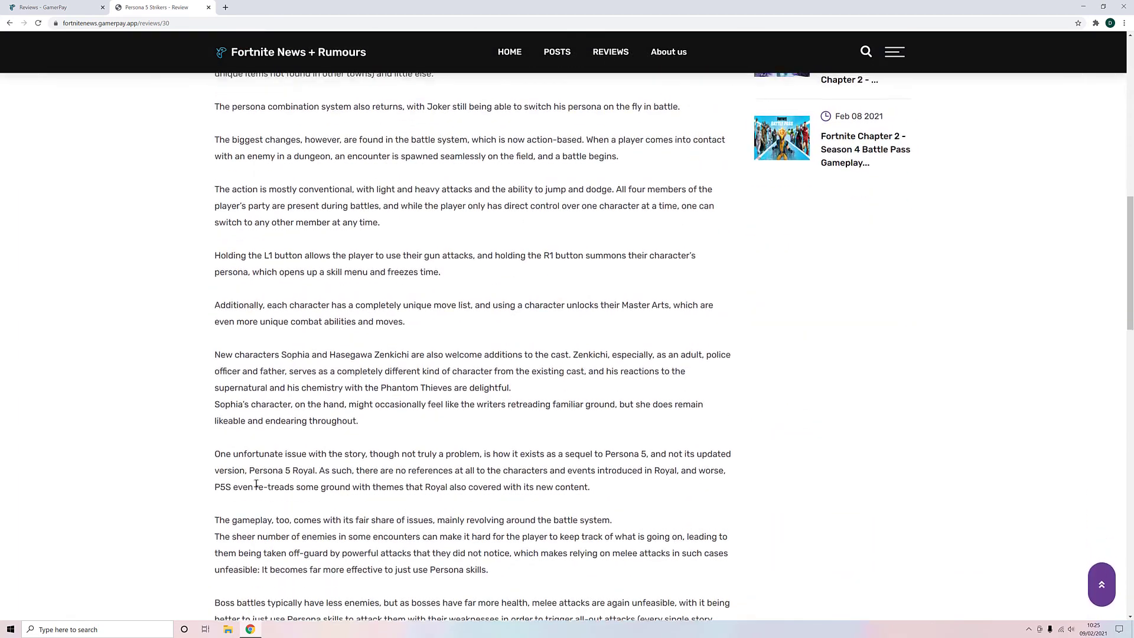
{"action": "scroll", "coordinate": [257, 484], "scroll_direction": "up", "scroll_amount": 10}
{"action": "scroll", "coordinate": [273, 279], "scroll_direction": "down", "scroll_amount": 3}
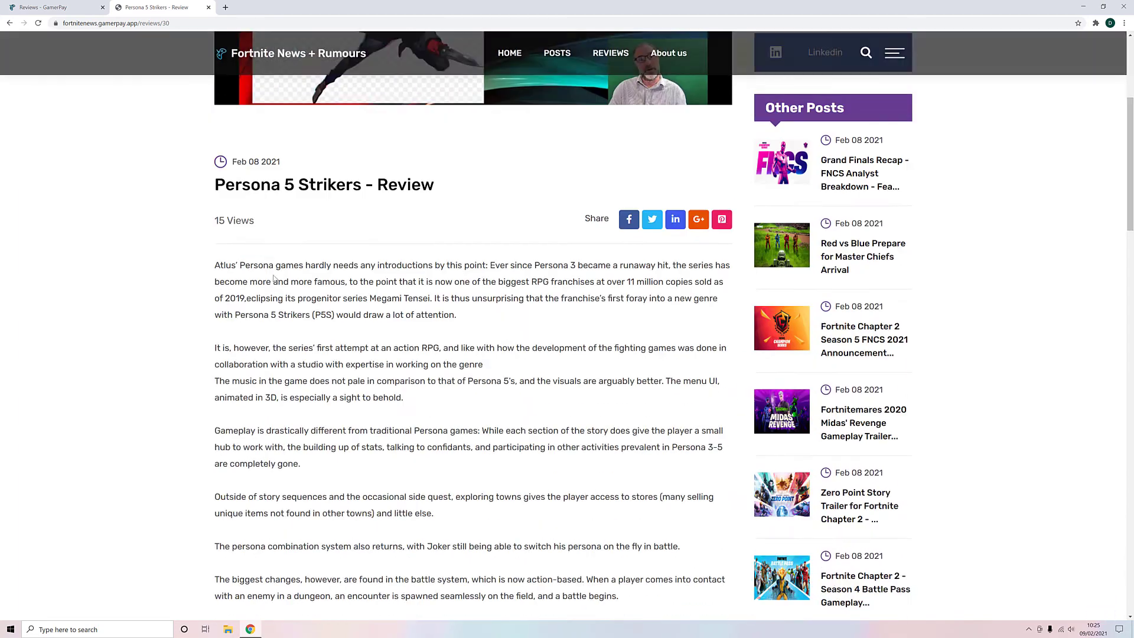
{"action": "scroll", "coordinate": [237, 319], "scroll_direction": "up", "scroll_amount": 4}
{"action": "scroll", "coordinate": [161, 394], "scroll_direction": "down", "scroll_amount": 2}
{"action": "scroll", "coordinate": [122, 391], "scroll_direction": "up", "scroll_amount": 5}
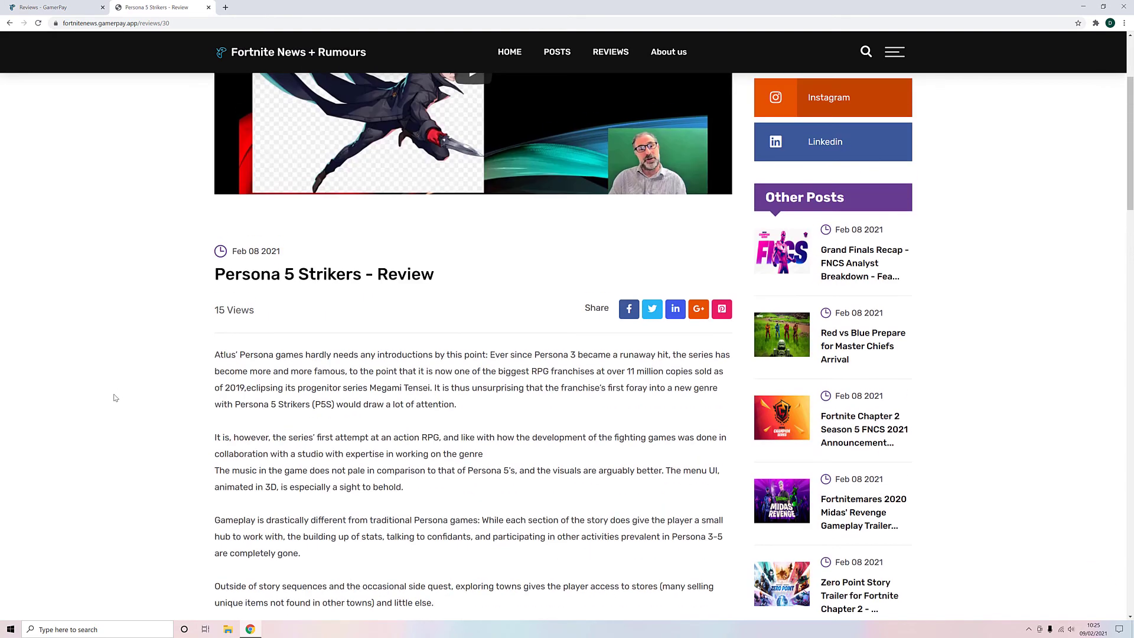
Locate the Persona 5 Strikers review among the posted reviews and sample its video on the live site, skipping to about 8 minutes.
{"action": "left_click", "coordinate": [53, 7]}
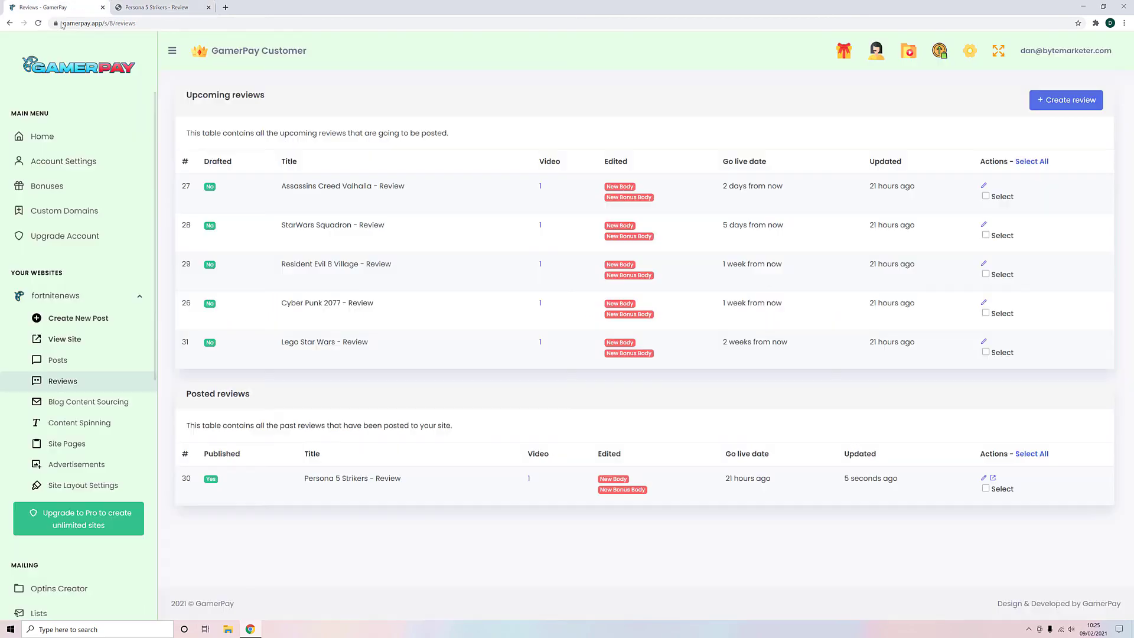
{"action": "left_click_drag", "start_coordinate": [406, 480], "coordinate": [335, 505]}
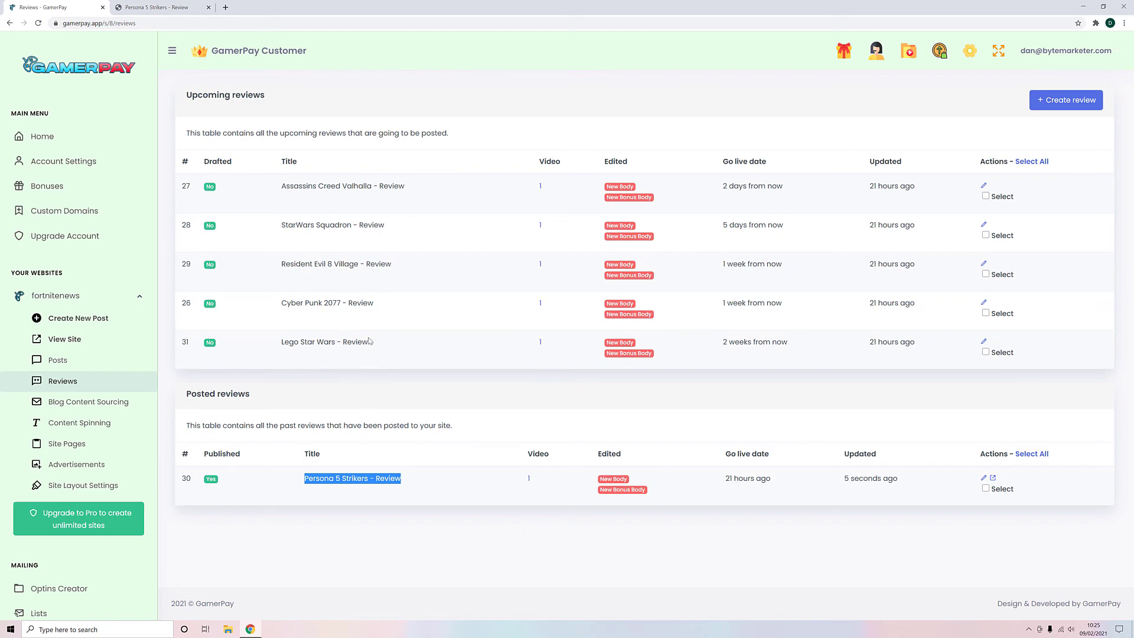
{"action": "left_click", "coordinate": [159, 8]}
{"action": "scroll", "coordinate": [468, 178], "scroll_direction": "up", "scroll_amount": 3}
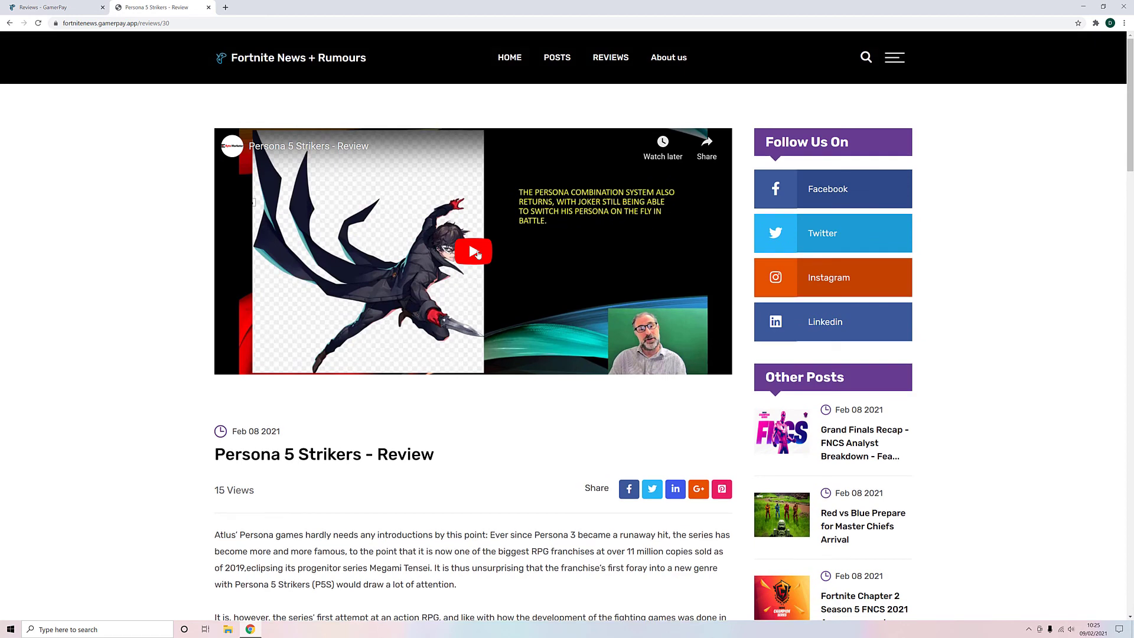
{"action": "left_click", "coordinate": [450, 279]}
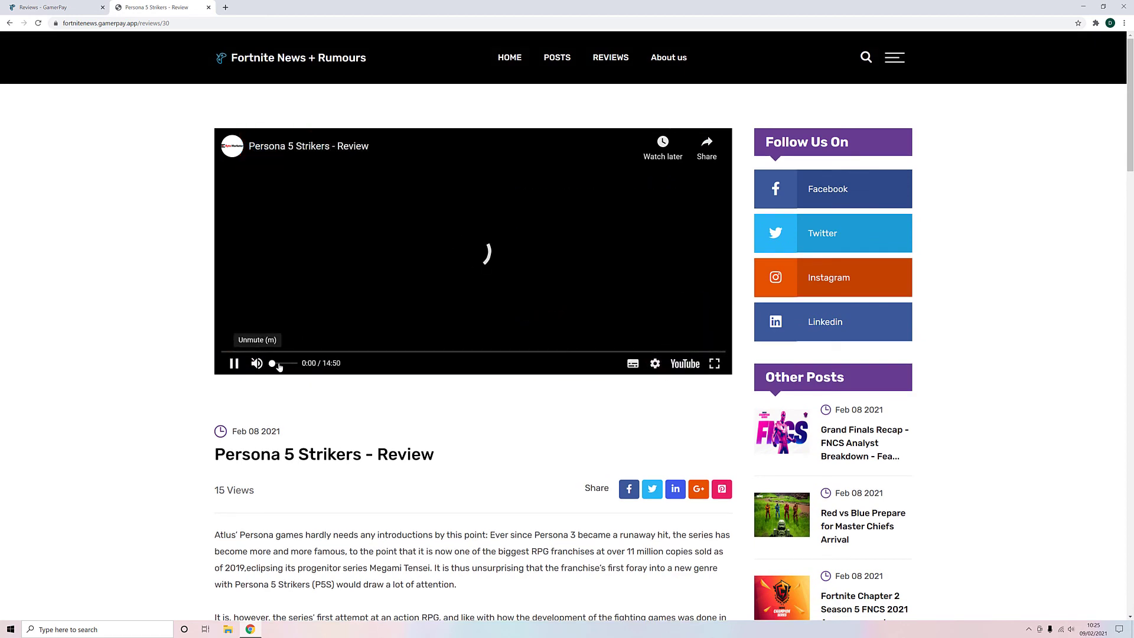
{"action": "left_click", "coordinate": [375, 353]}
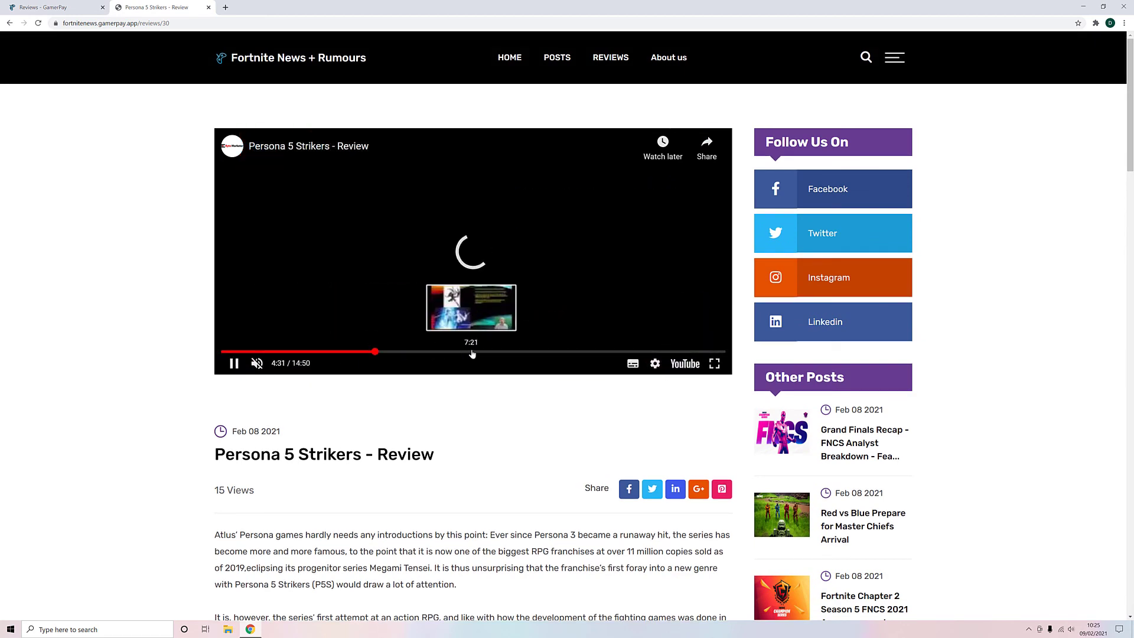
{"action": "left_click", "coordinate": [496, 352]}
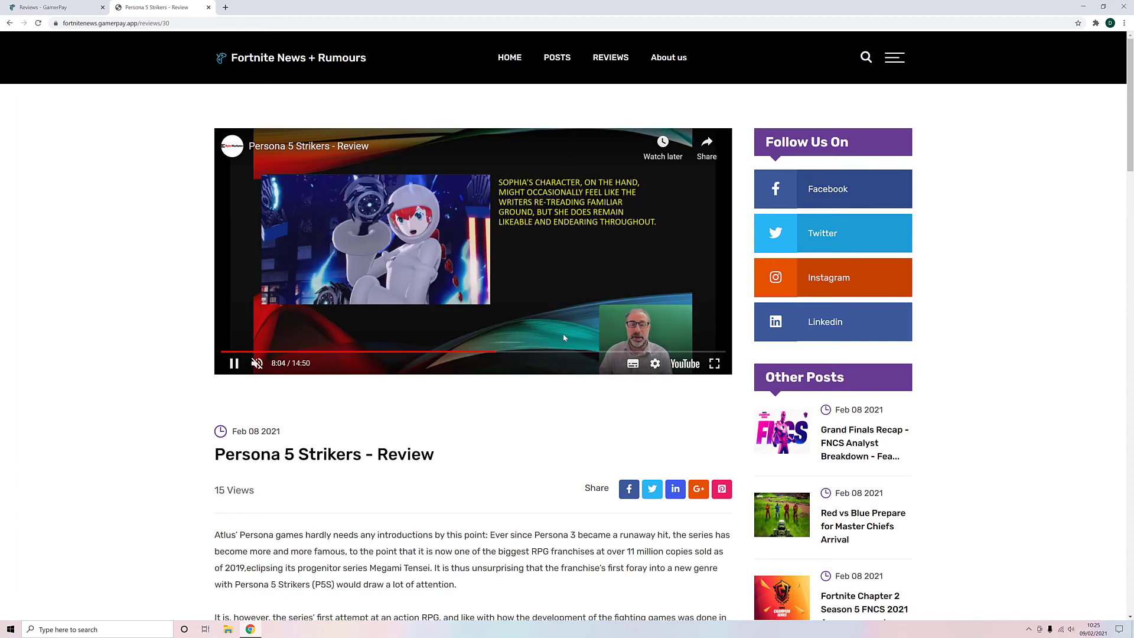
Examine the end of the Persona 5 Strikers review and follow its PS5 buy link to inspect the Amazon product page.
{"action": "scroll", "coordinate": [595, 400], "scroll_direction": "down", "scroll_amount": 2}
{"action": "scroll", "coordinate": [500, 344], "scroll_direction": "down", "scroll_amount": 3}
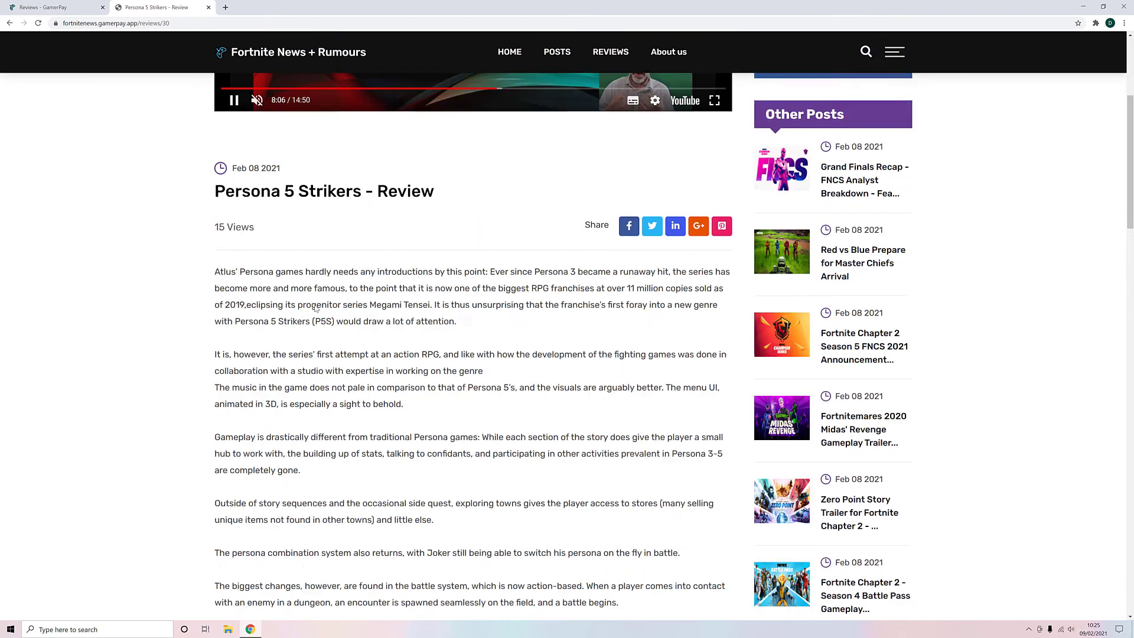
{"action": "scroll", "coordinate": [277, 230], "scroll_direction": "down", "scroll_amount": 10}
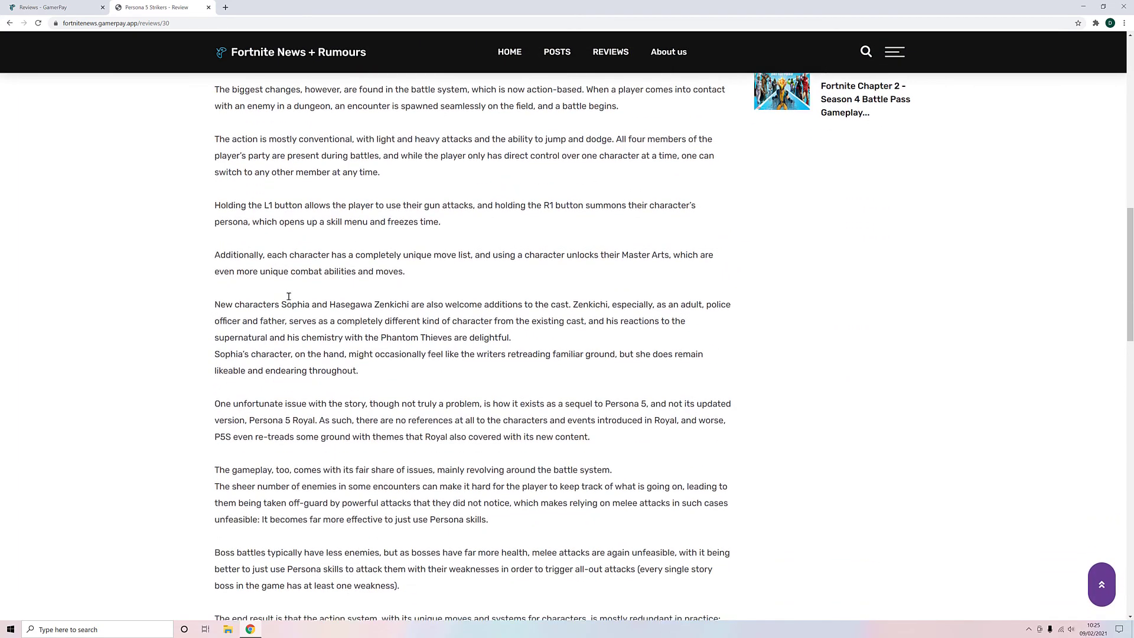
{"action": "scroll", "coordinate": [333, 376], "scroll_direction": "down", "scroll_amount": 12}
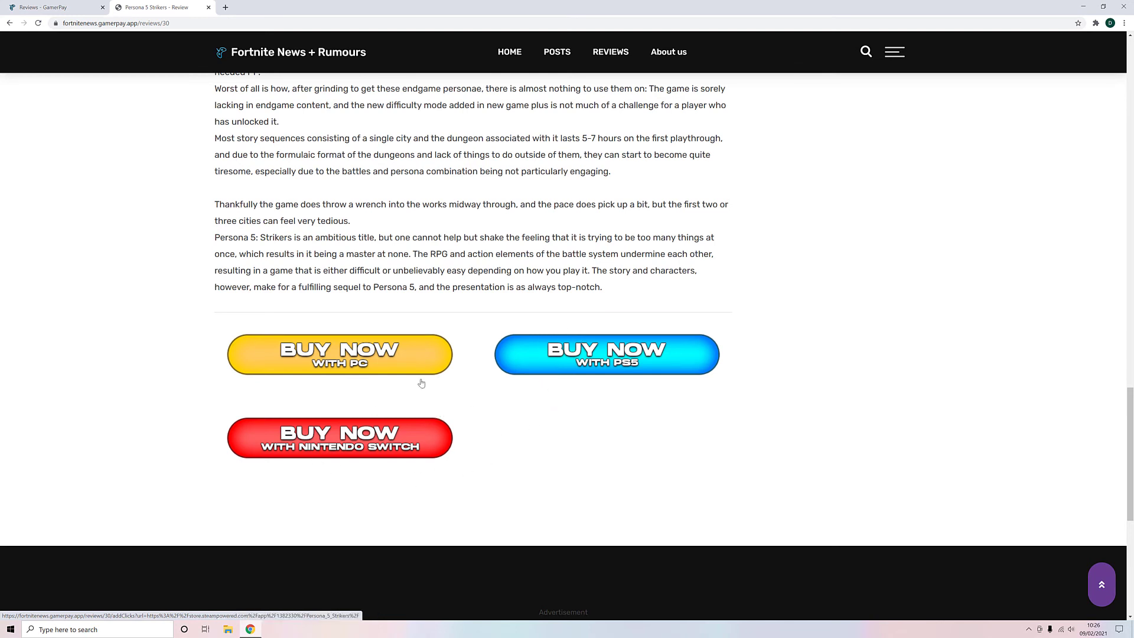
{"action": "left_click", "coordinate": [585, 358]}
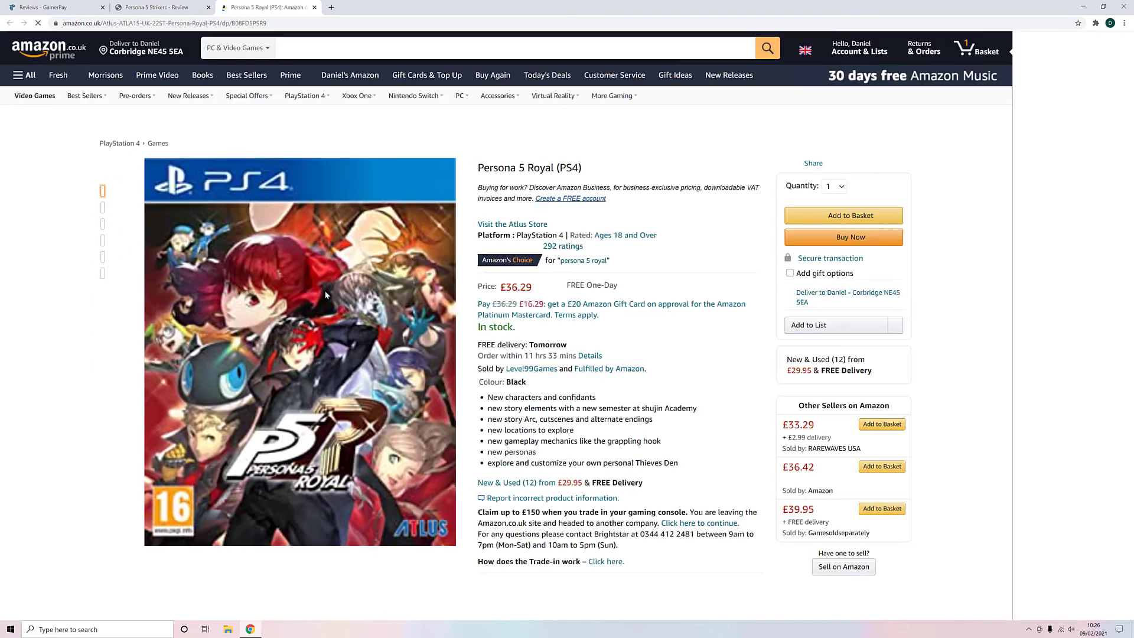
{"action": "left_click", "coordinate": [189, 4]}
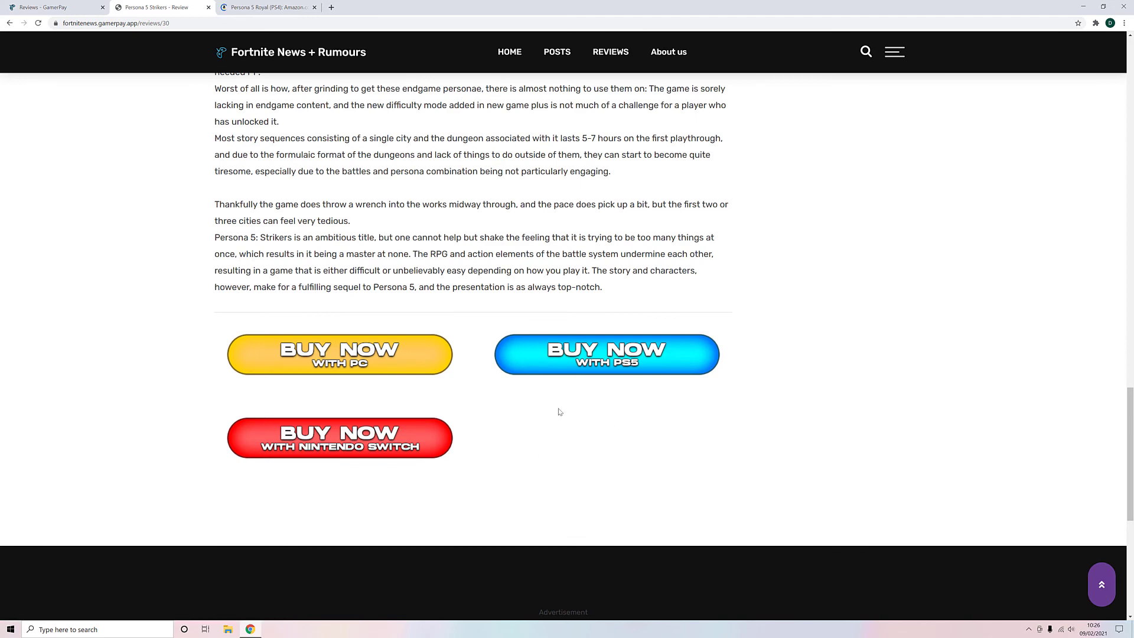
{"action": "left_click", "coordinate": [267, 7]}
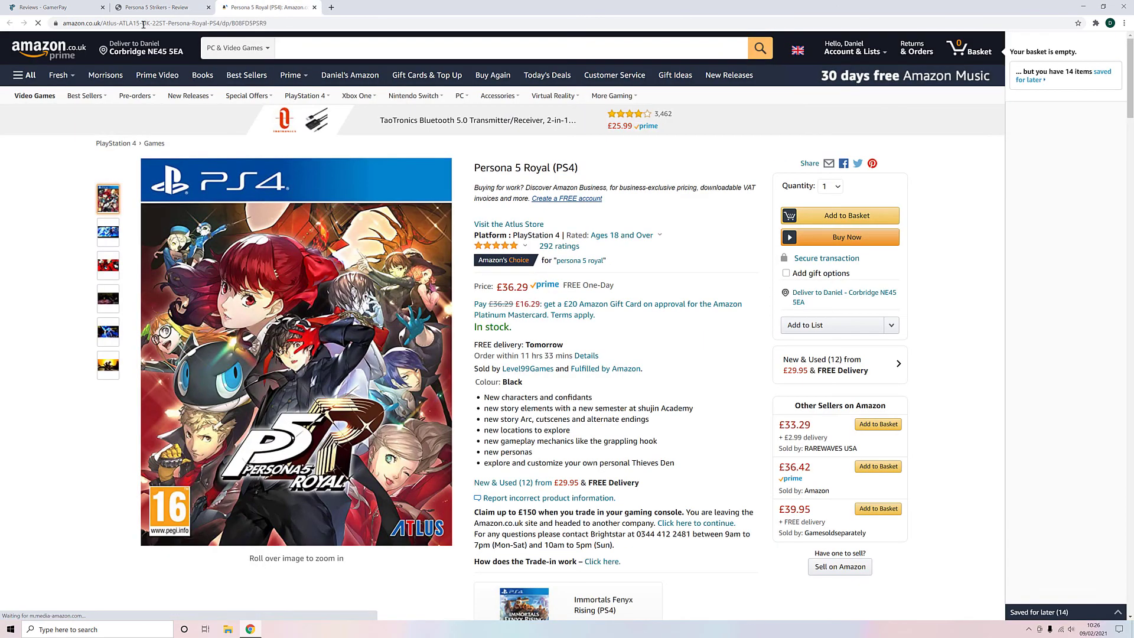
{"action": "left_click", "coordinate": [154, 7]}
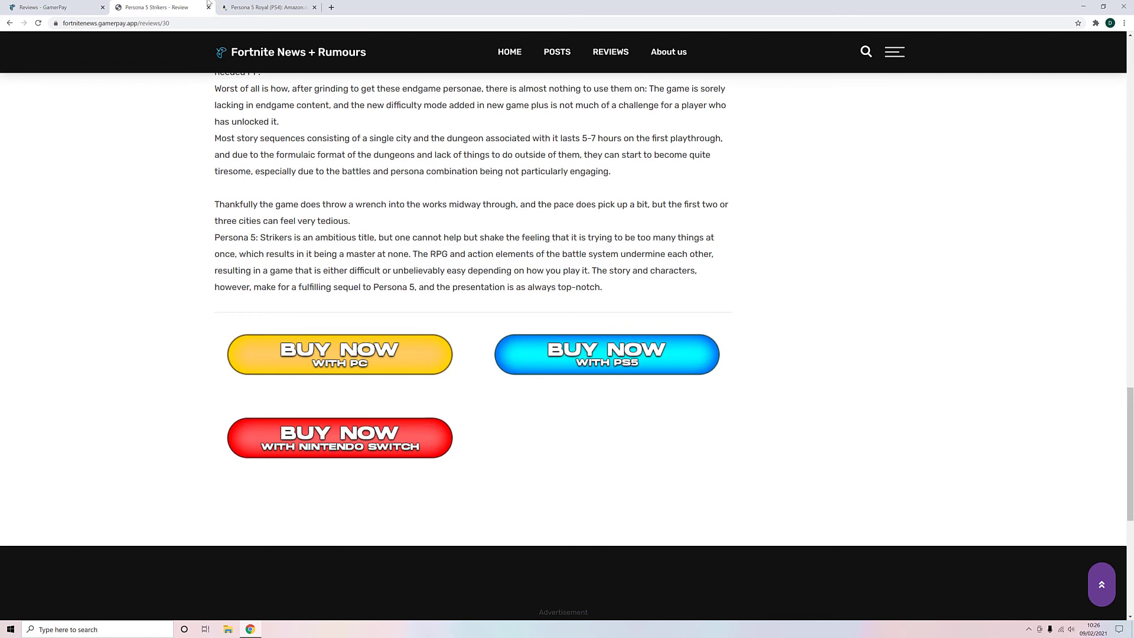
Inspect the edit page of the posted Persona 5 Strikers review in GamerPay and return to the reviews overview.
{"action": "left_click", "coordinate": [45, 7]}
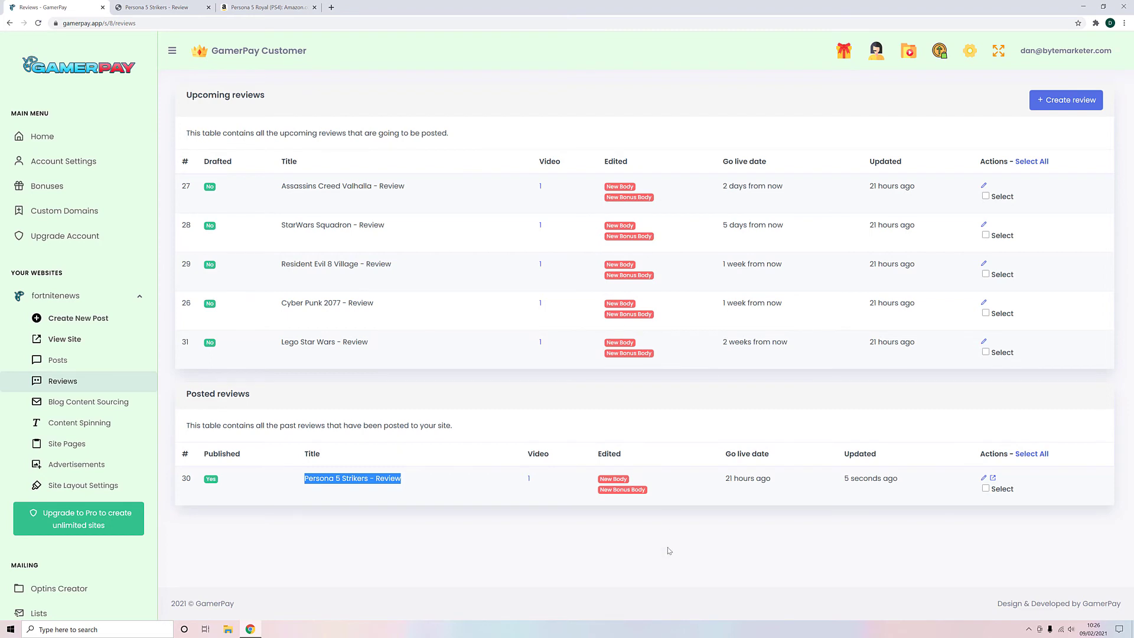
{"action": "left_click", "coordinate": [669, 550]}
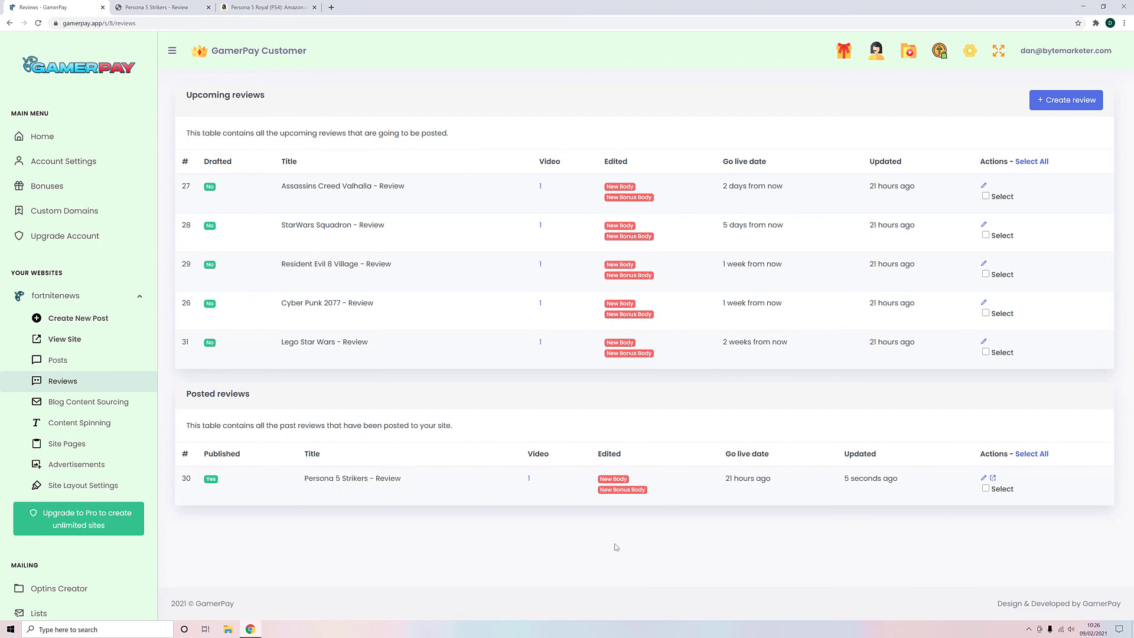
{"action": "left_click", "coordinate": [983, 479]}
{"action": "scroll", "coordinate": [411, 490], "scroll_direction": "down", "scroll_amount": 10}
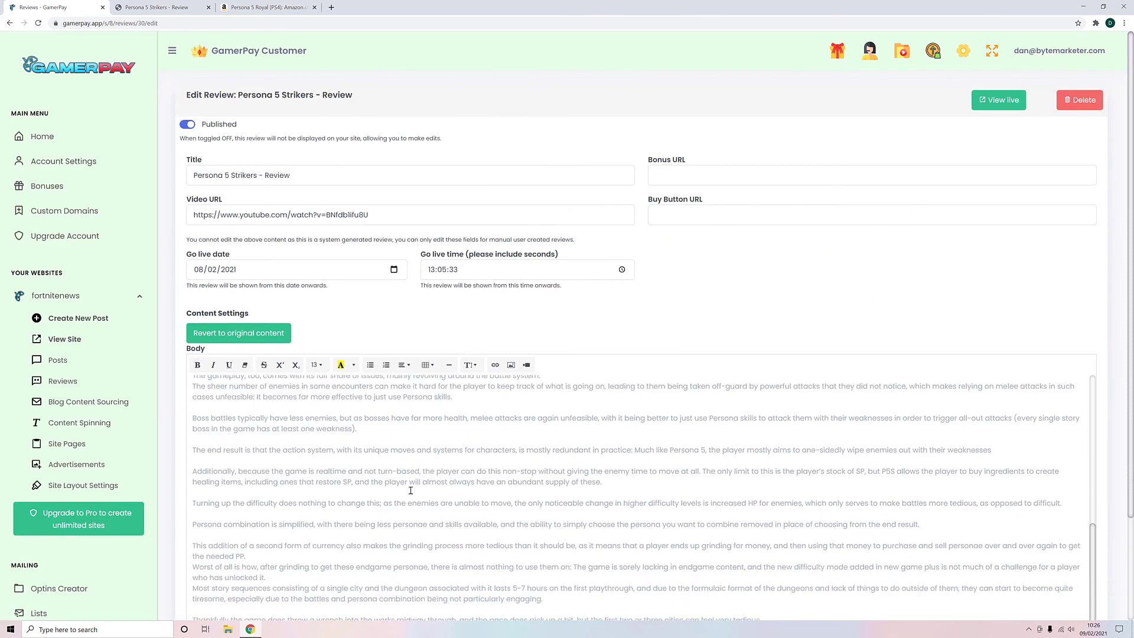
{"action": "left_click", "coordinate": [10, 24]}
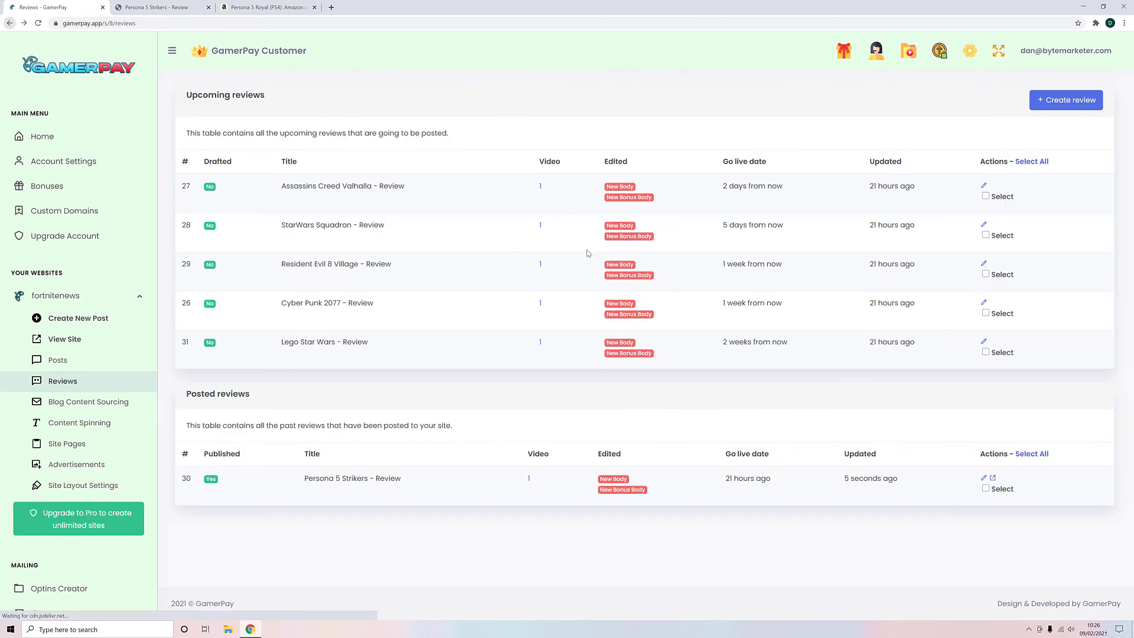
Inspect the blank form for manually creating a review and return to the reviews overview.
{"action": "left_click", "coordinate": [1043, 100]}
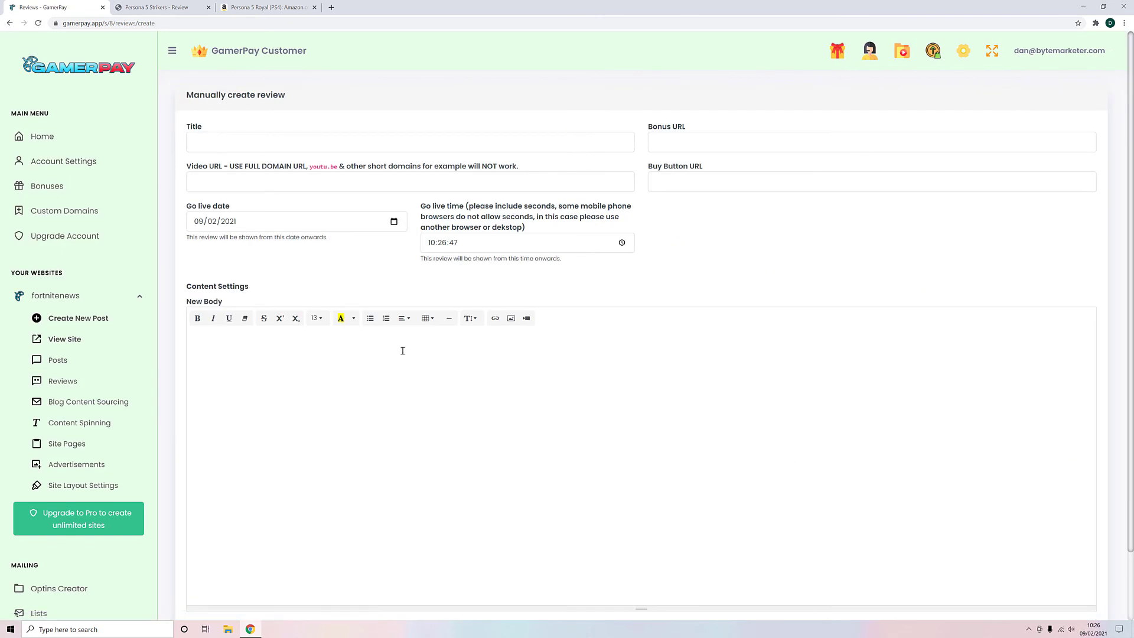
{"action": "scroll", "coordinate": [362, 370], "scroll_direction": "down", "scroll_amount": 2}
{"action": "scroll", "coordinate": [362, 370], "scroll_direction": "up", "scroll_amount": 2}
{"action": "left_click", "coordinate": [10, 24]}
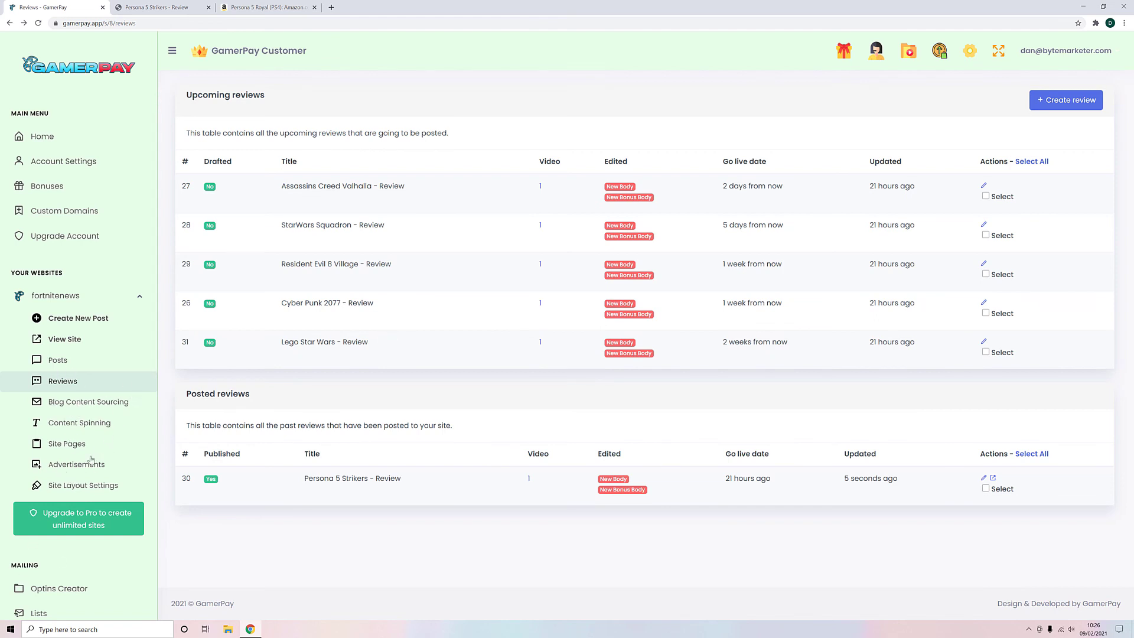
Open the blank form for creating a new site page on the fortnitenews website.
{"action": "scroll", "coordinate": [65, 496], "scroll_direction": "down", "scroll_amount": 4}
{"action": "scroll", "coordinate": [64, 496], "scroll_direction": "down", "scroll_amount": 1}
{"action": "left_click", "coordinate": [47, 372]}
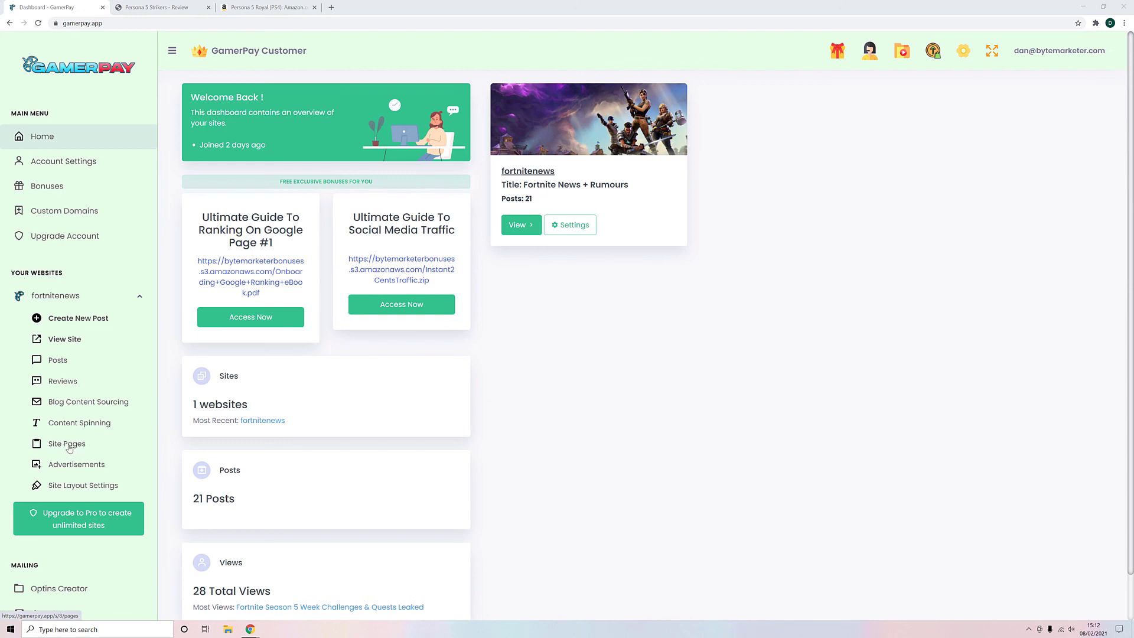
{"action": "left_click", "coordinate": [68, 448]}
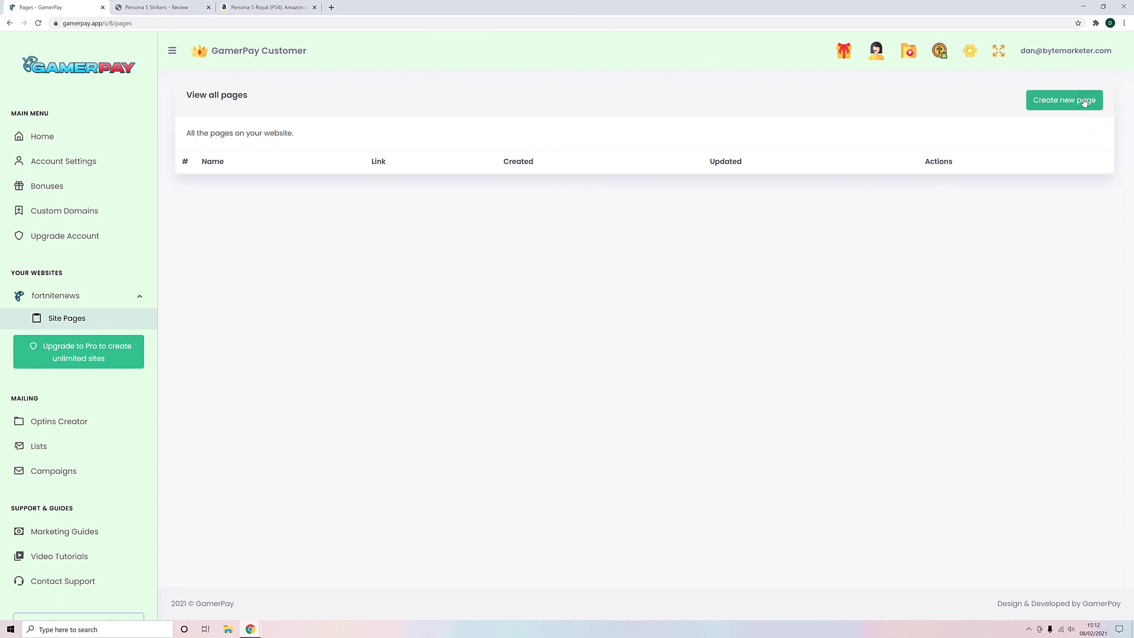
{"action": "left_click", "coordinate": [1064, 100]}
Enter "About us" as the title of the new page.
{"action": "left_click", "coordinate": [194, 153]}
{"action": "type", "text": "About Is"}
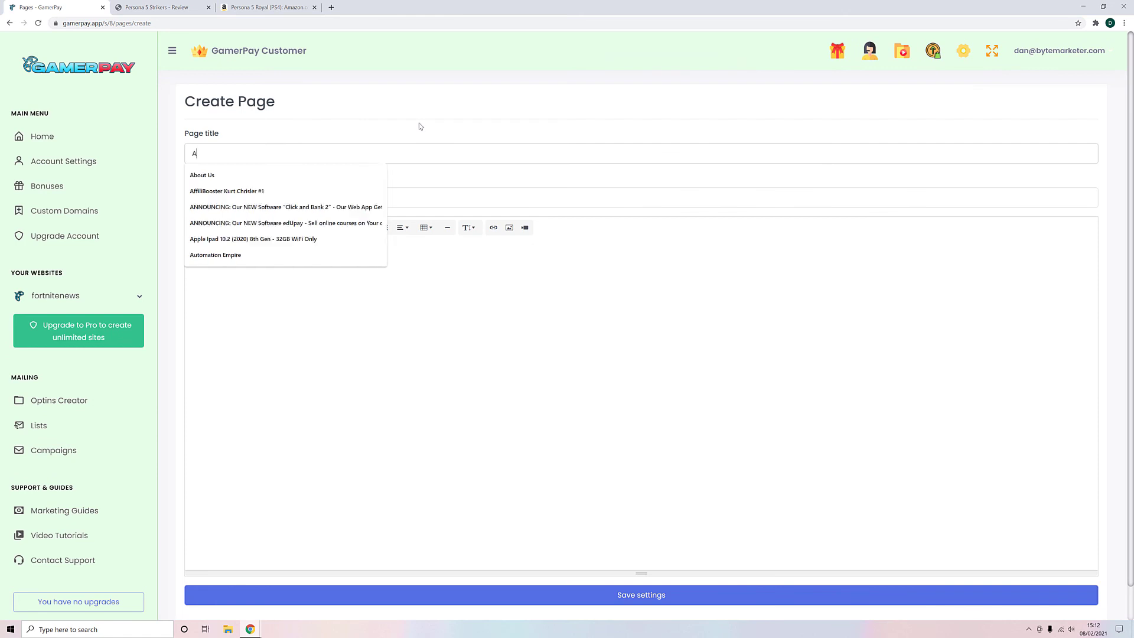
{"action": "key", "text": "BackSpace"}
{"action": "key", "text": "BackSpace"}
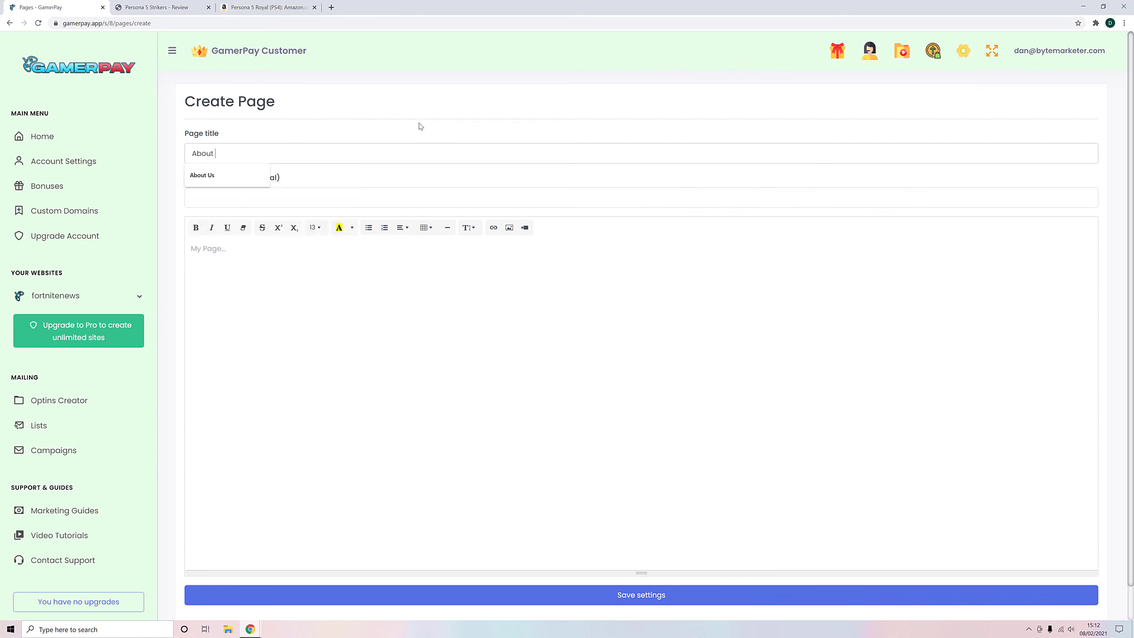
{"action": "left_click", "coordinate": [344, 435]}
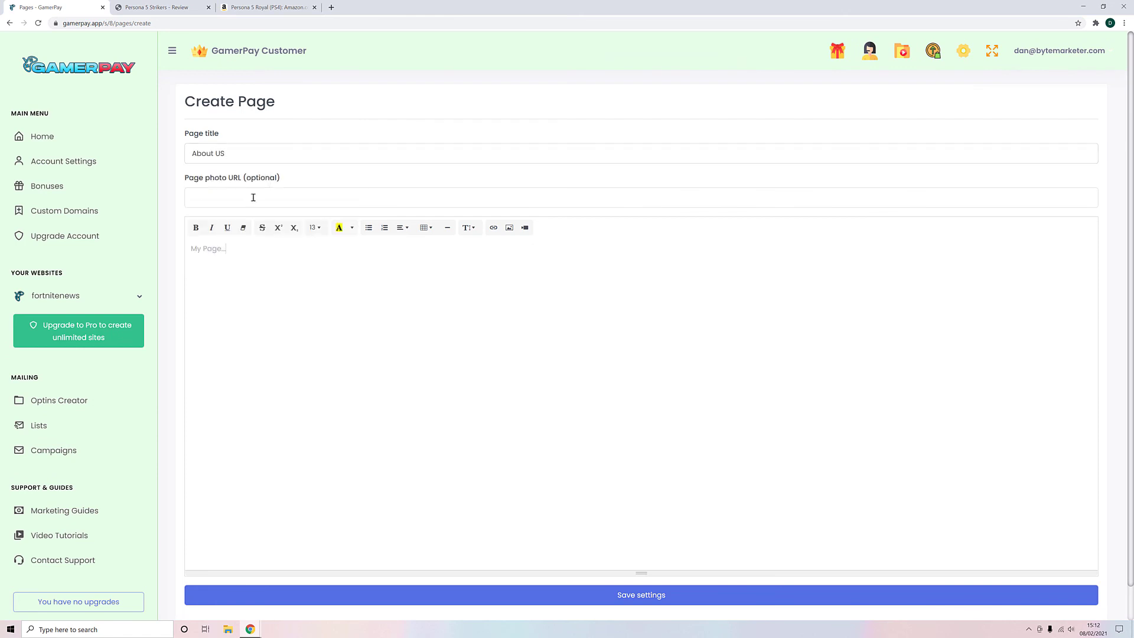
{"action": "left_click", "coordinate": [221, 153]}
{"action": "key", "text": "BackSpace"}
{"action": "type", "text": "u"}
{"action": "key", "text": "Delete"}
Replace the body text of the new page with "My custom page".
{"action": "left_click", "coordinate": [309, 318]}
{"action": "key", "text": "BackSpace"}
{"action": "key", "text": "BackSpace"}
{"action": "key", "text": "BackSpace"}
{"action": "key", "text": "BackSpace"}
Inspect the editor's picture and video insertion dialogs and dismiss them without adding media.
{"action": "left_click", "coordinate": [509, 228]}
{"action": "left_click", "coordinate": [494, 328]}
{"action": "left_click", "coordinate": [525, 228]}
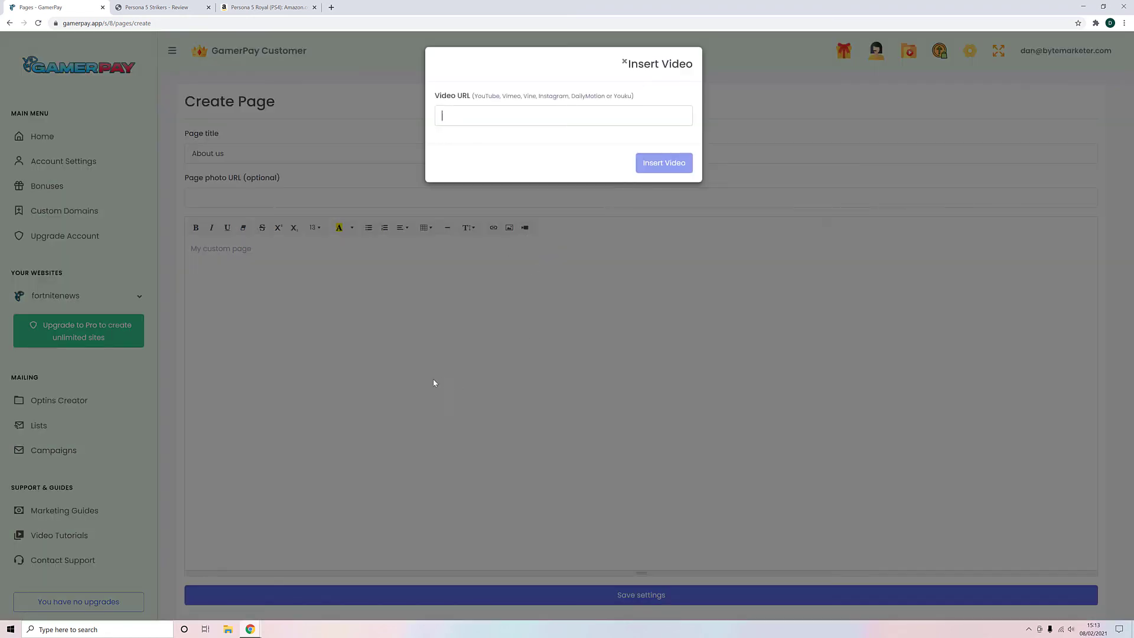
{"action": "left_click", "coordinate": [433, 383]}
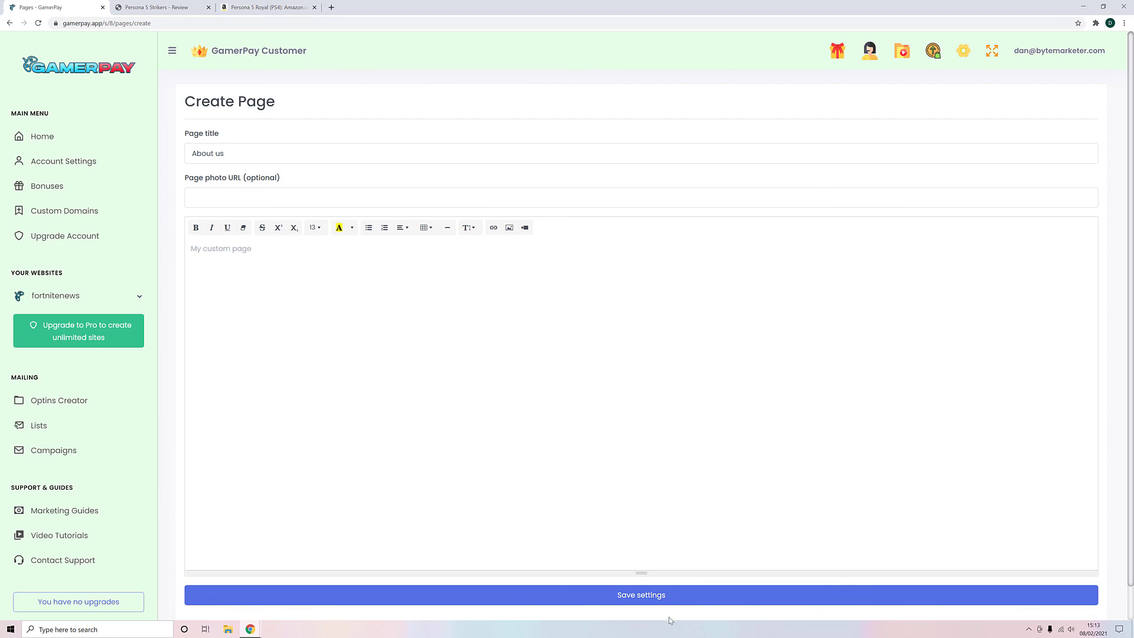
Save the About us page, view it through the live site's navigation, and return to its edit page in GamerPay.
{"action": "left_click", "coordinate": [653, 605]}
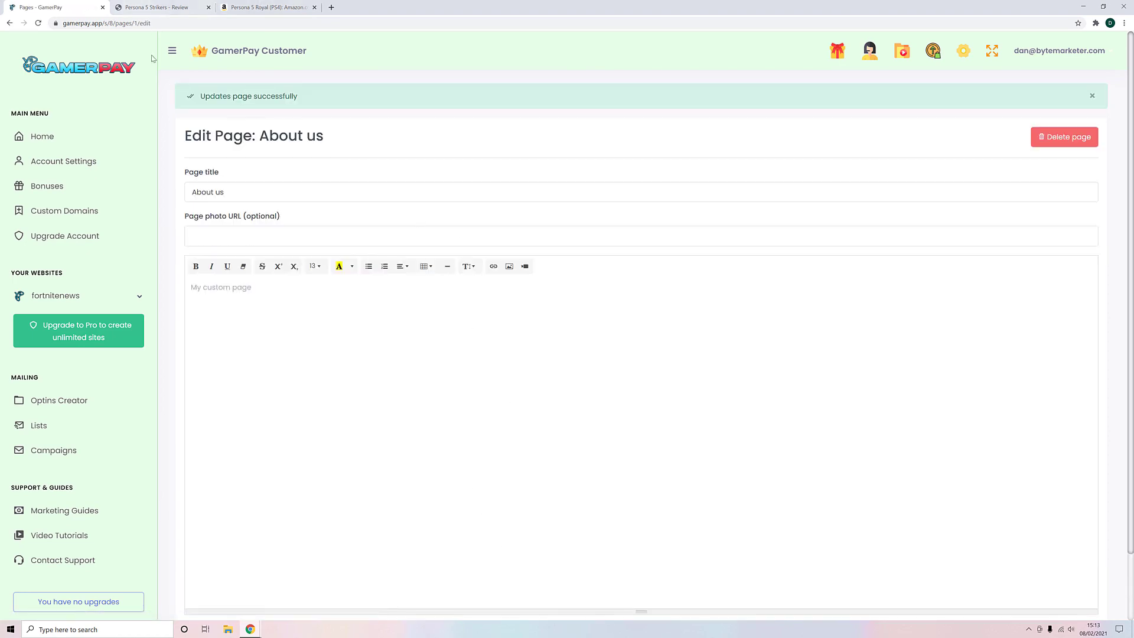
{"action": "left_click", "coordinate": [155, 7]}
{"action": "left_click", "coordinate": [239, 53]}
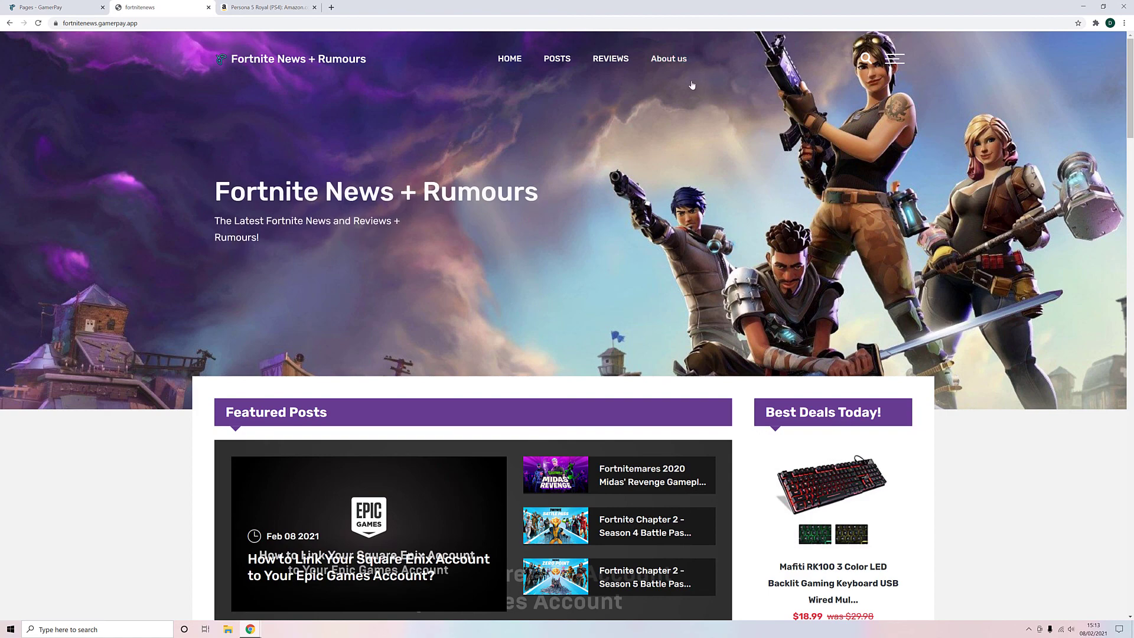
{"action": "left_click", "coordinate": [667, 61]}
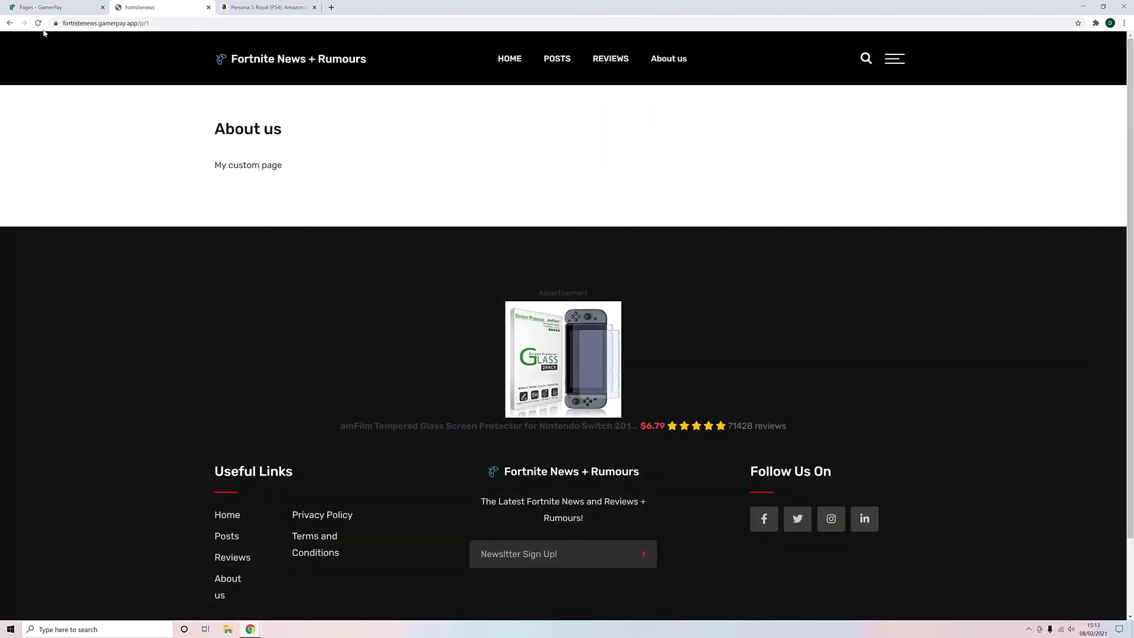
{"action": "left_click", "coordinate": [10, 24]}
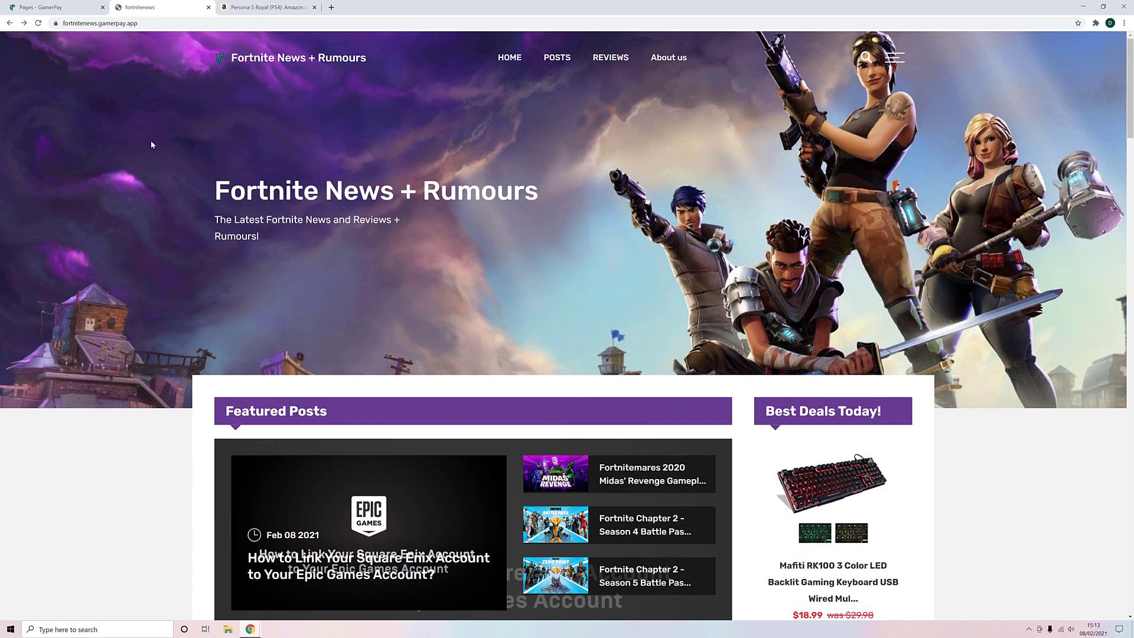
{"action": "left_click", "coordinate": [71, 7]}
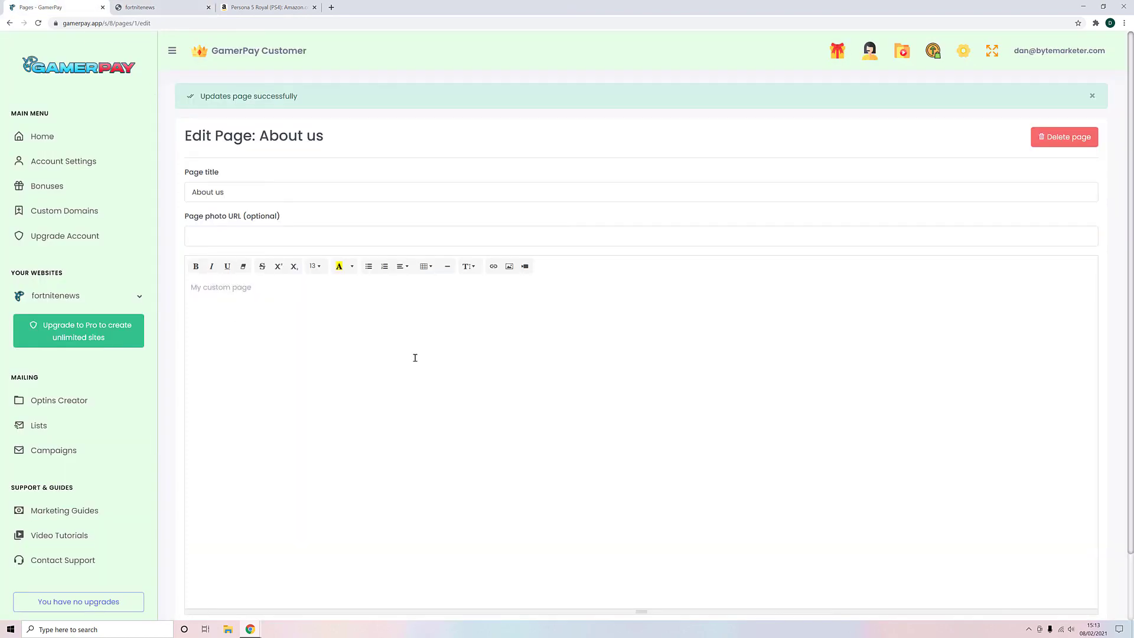
Examine the Custom Domains page, including the site file download, video tutorial and cPanel upload instructions.
{"action": "left_click", "coordinate": [84, 211]}
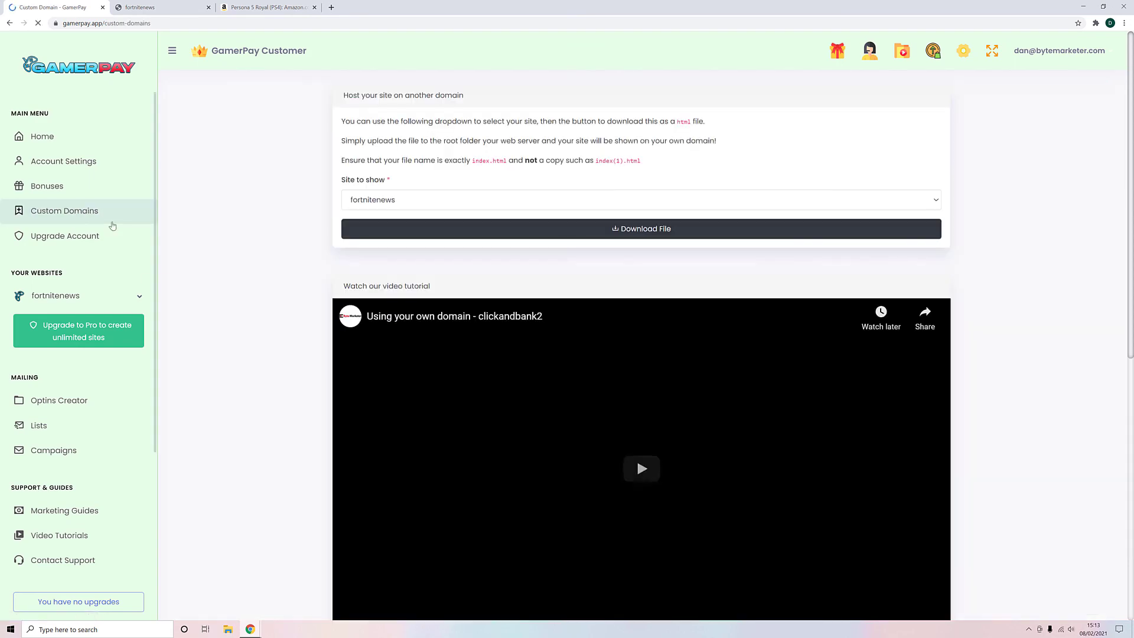
{"action": "scroll", "coordinate": [283, 230], "scroll_direction": "down", "scroll_amount": 4}
{"action": "scroll", "coordinate": [283, 231], "scroll_direction": "up", "scroll_amount": 4}
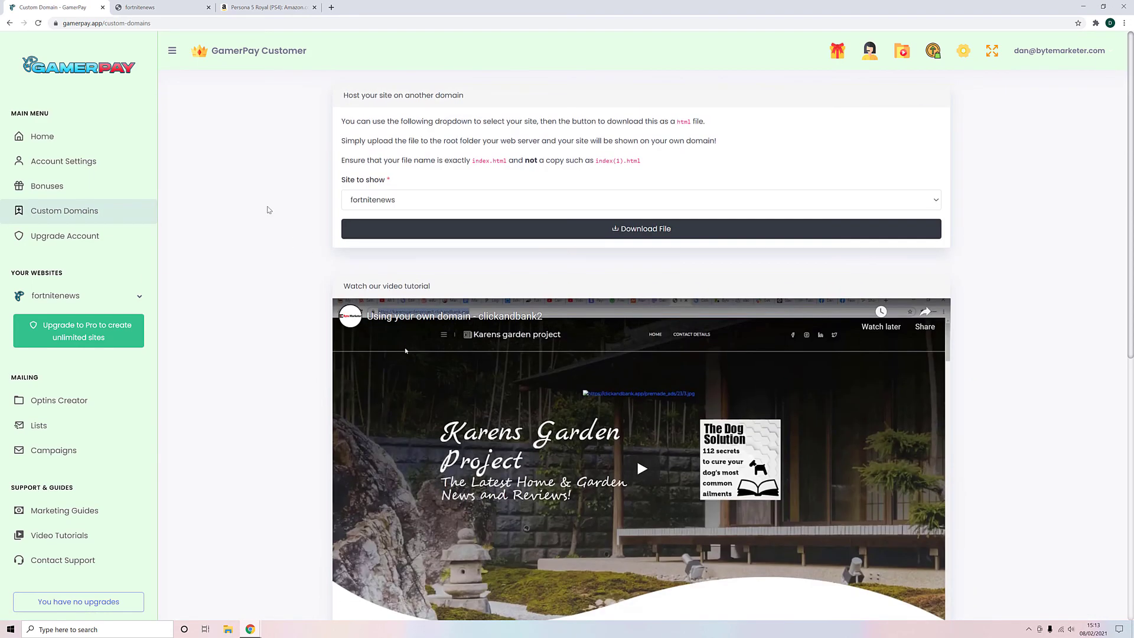
{"action": "scroll", "coordinate": [268, 222], "scroll_direction": "down", "scroll_amount": 8}
{"action": "scroll", "coordinate": [269, 222], "scroll_direction": "up", "scroll_amount": 7}
{"action": "scroll", "coordinate": [295, 178], "scroll_direction": "down", "scroll_amount": 4}
{"action": "scroll", "coordinate": [292, 263], "scroll_direction": "down", "scroll_amount": 3}
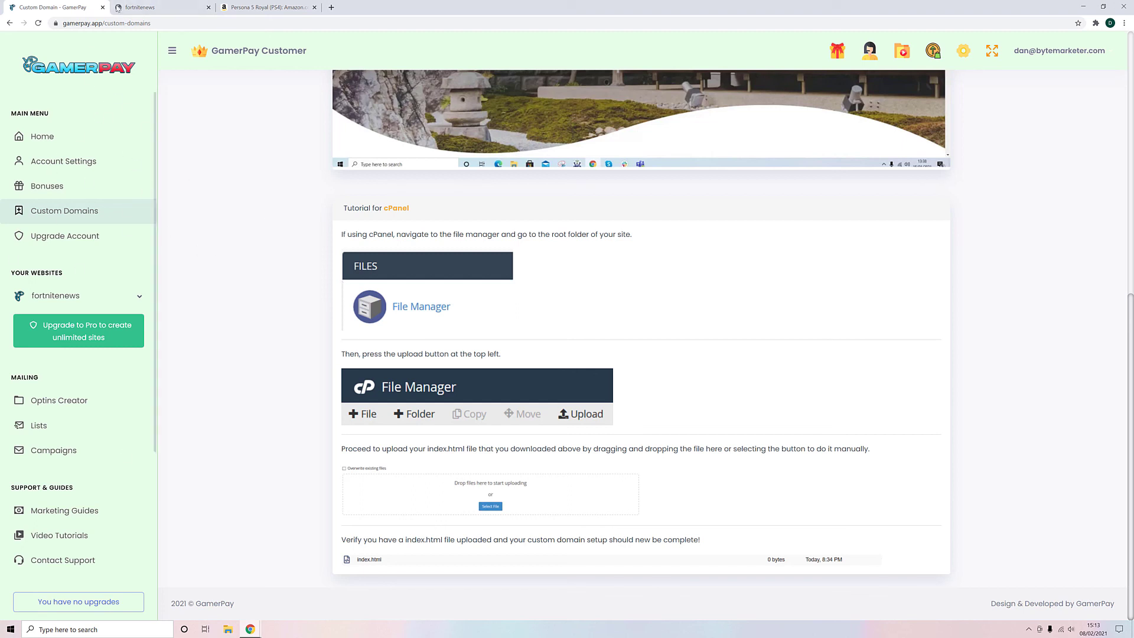
Compare the web addresses of the GamerPay dashboard and the live fortnitenews site, returning to the Custom Domains page.
{"action": "left_click", "coordinate": [104, 24]}
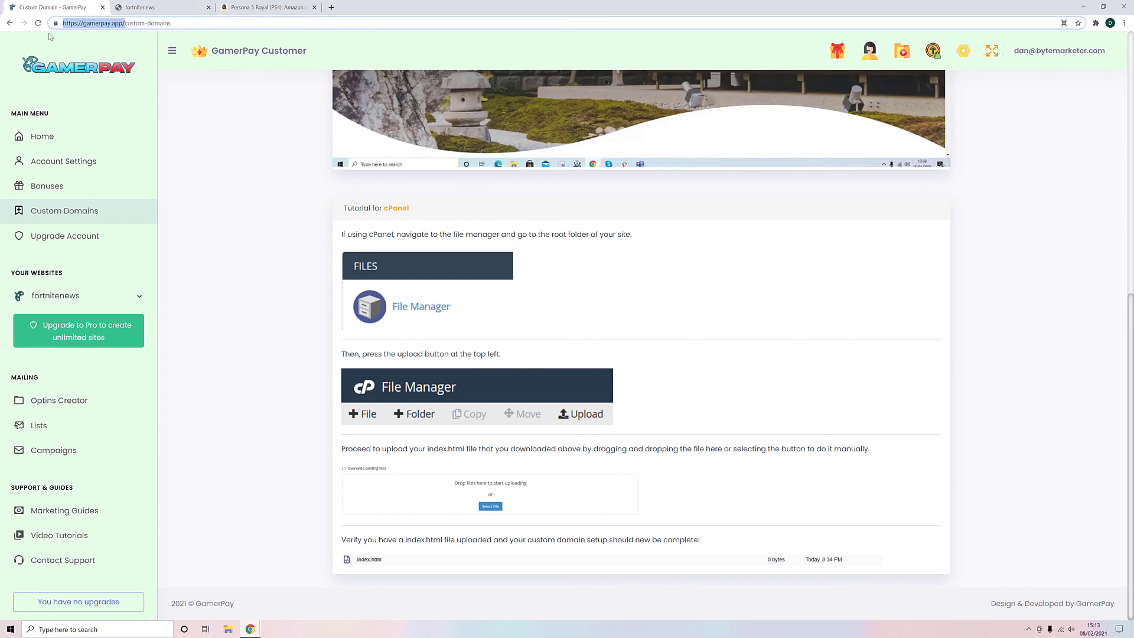
{"action": "left_click", "coordinate": [259, 269]}
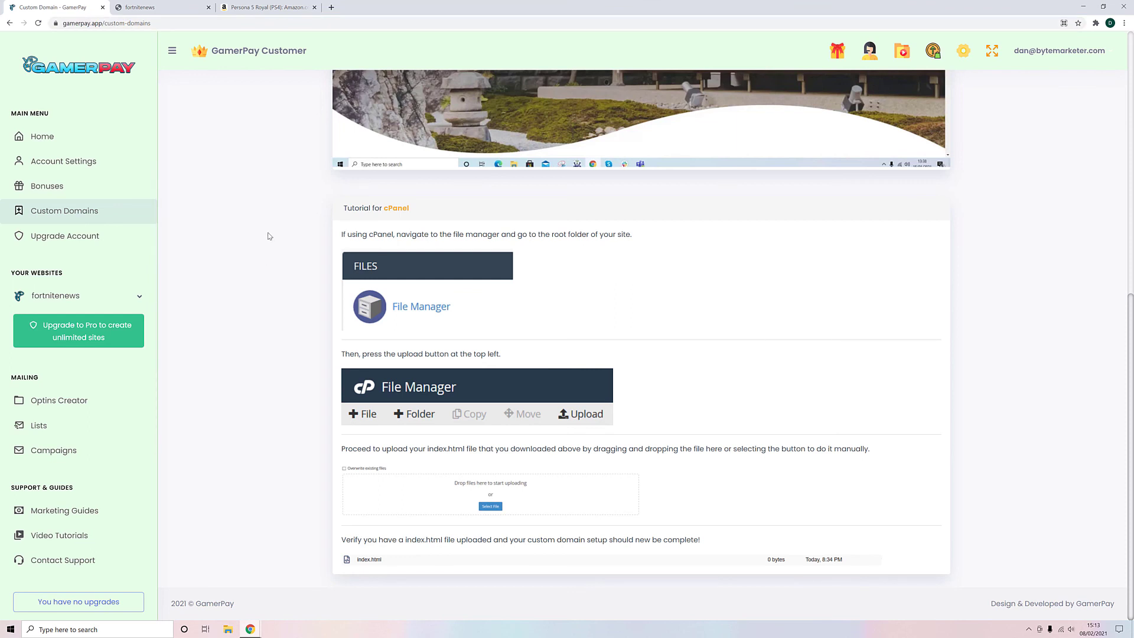
{"action": "left_click", "coordinate": [165, 7]}
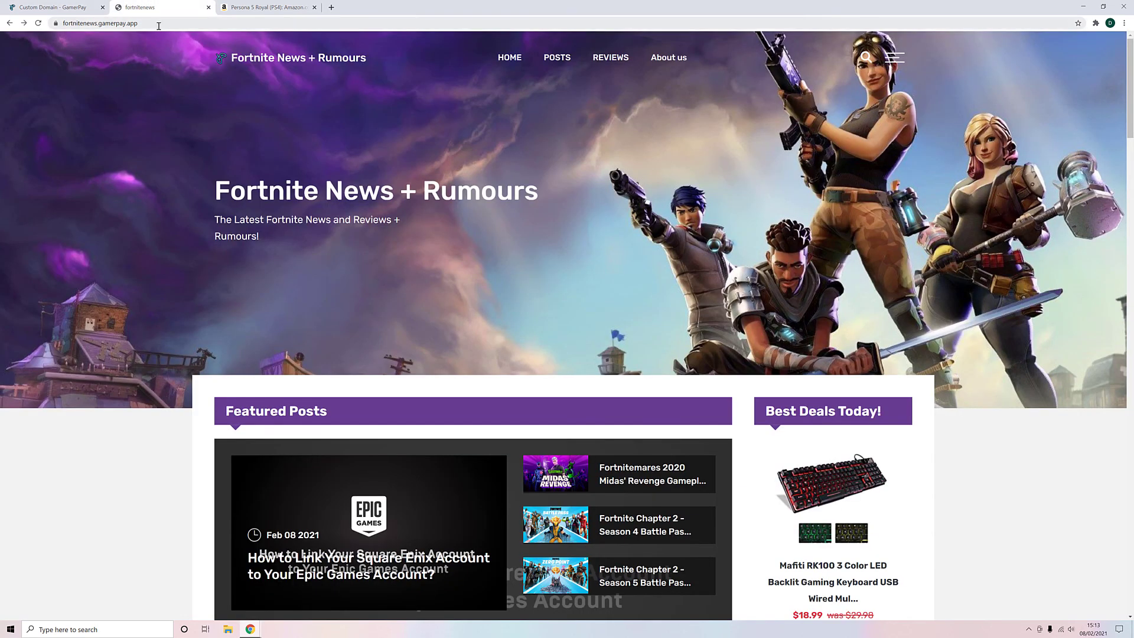
{"action": "left_click", "coordinate": [159, 26]}
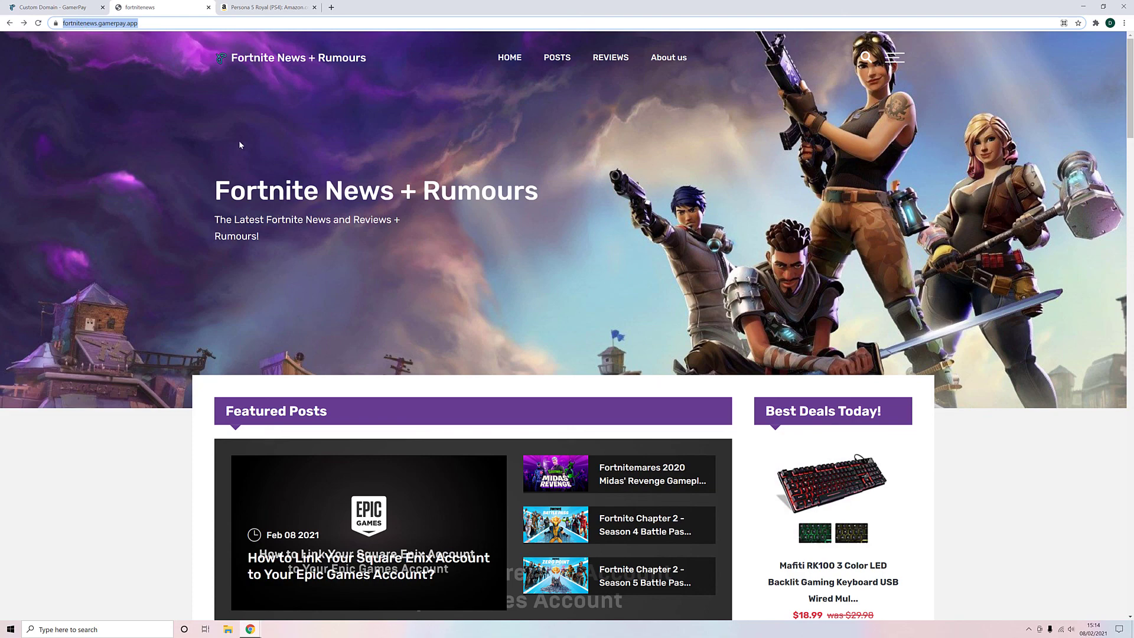
{"action": "key", "text": "ctrl+shift+Tab"}
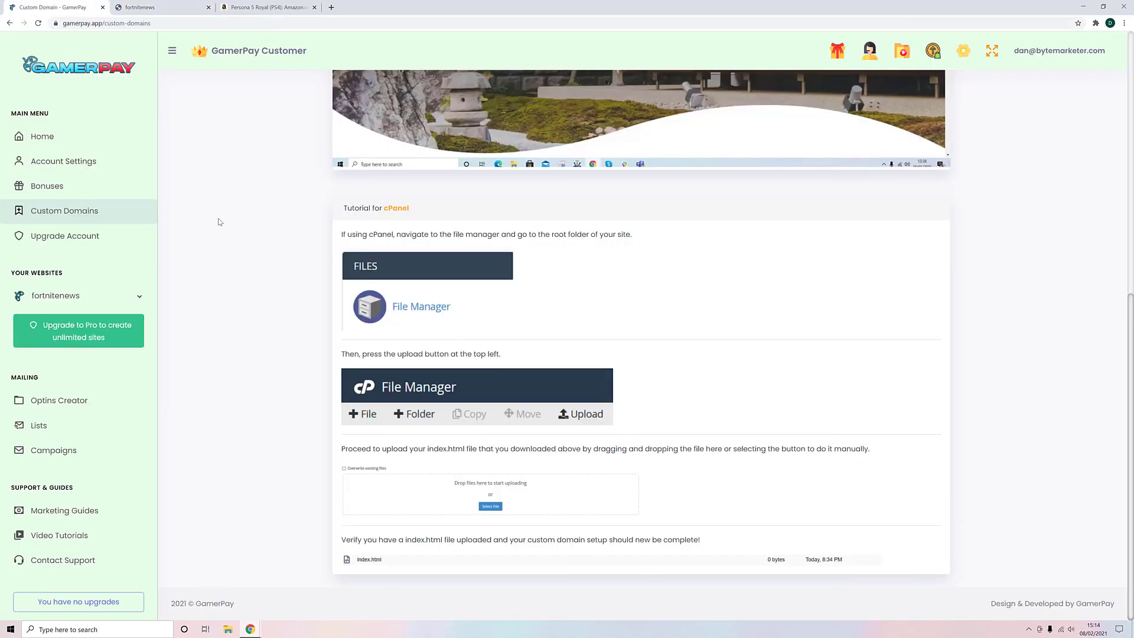